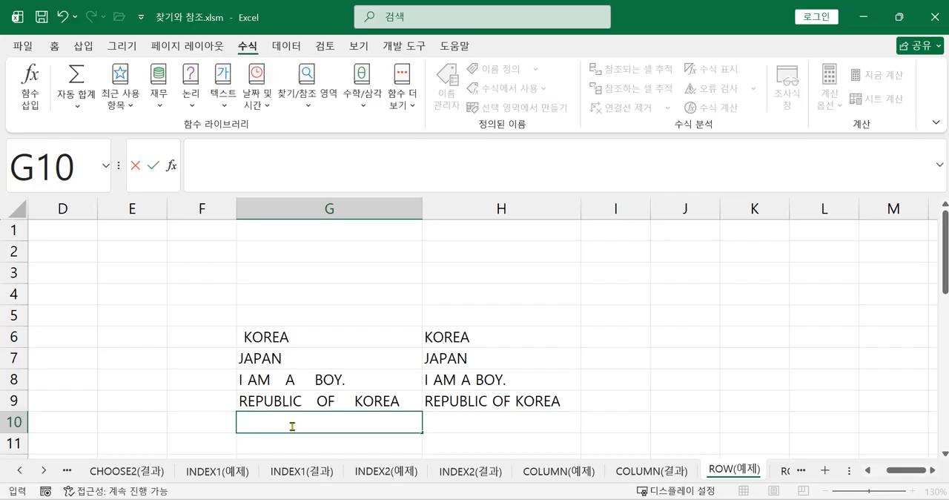
Enter the text OVER THE TOP in cell G10 with several extra spaces between the words.
{"action": "type", "text": "OVER"}
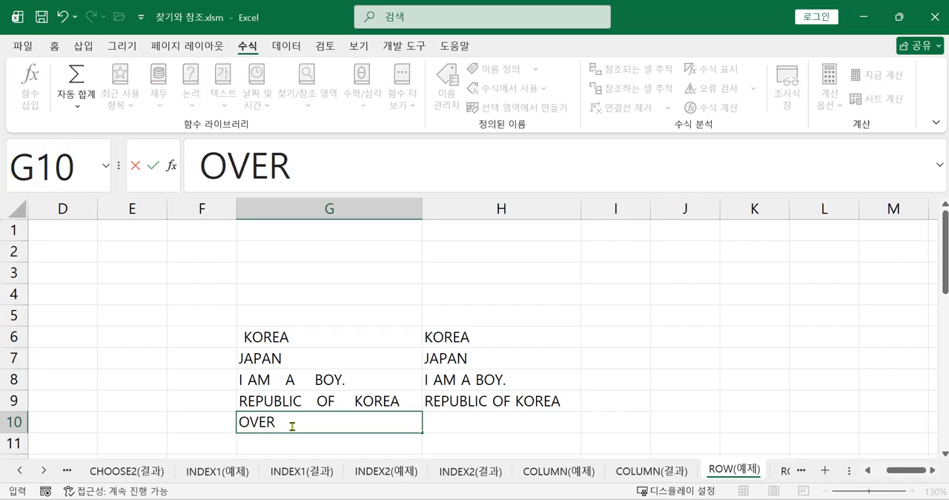
{"action": "type", "text": "    THE"}
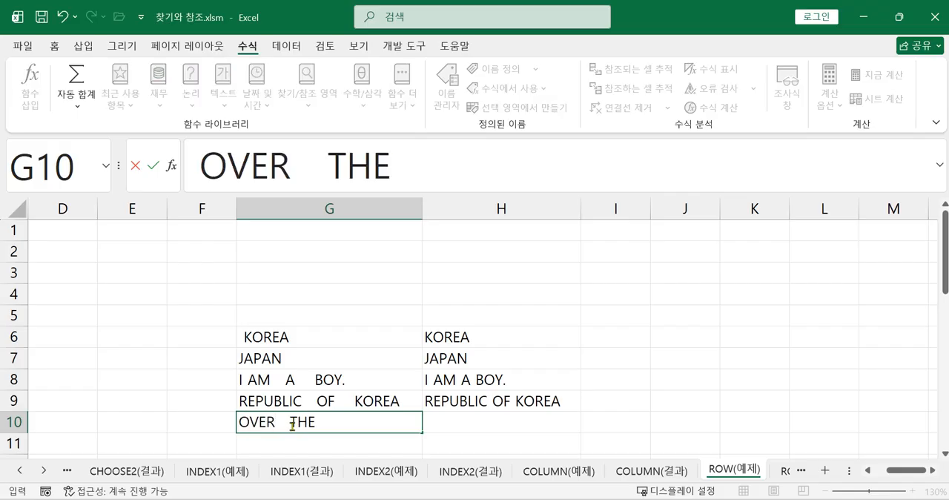
{"action": "type", "text": "     TOP"}
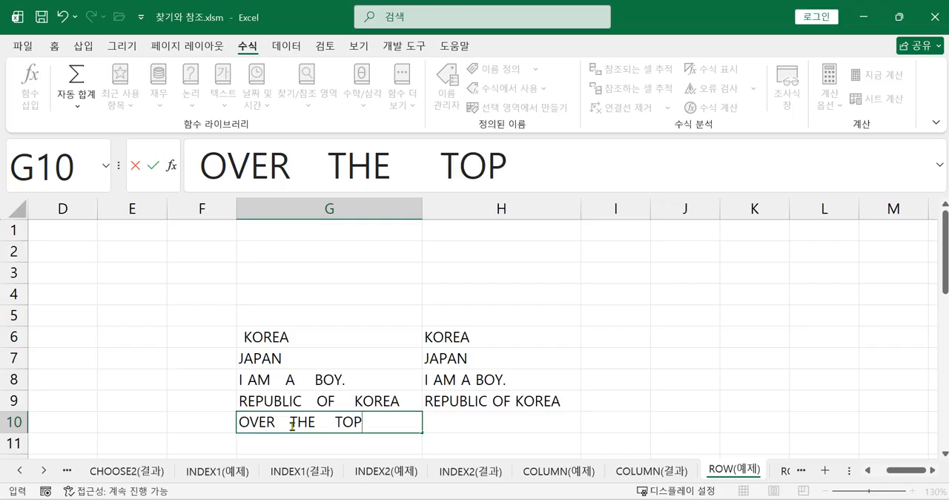
{"action": "key", "text": "Return"}
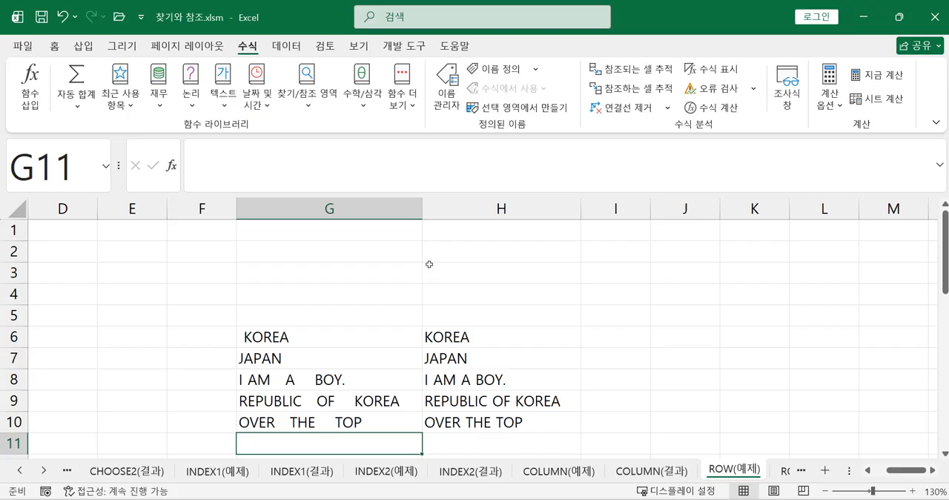
Clear cell H10 and enter the formula =TRIM(G10) to strip the extra spaces from the adjacent text.
{"action": "left_click", "coordinate": [357, 428]}
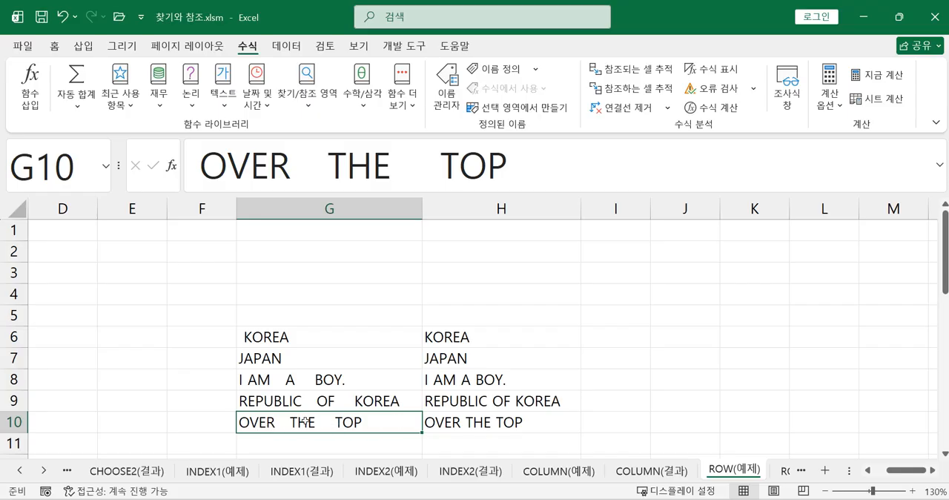
{"action": "left_click", "coordinate": [476, 421]}
{"action": "key", "text": "Delete"}
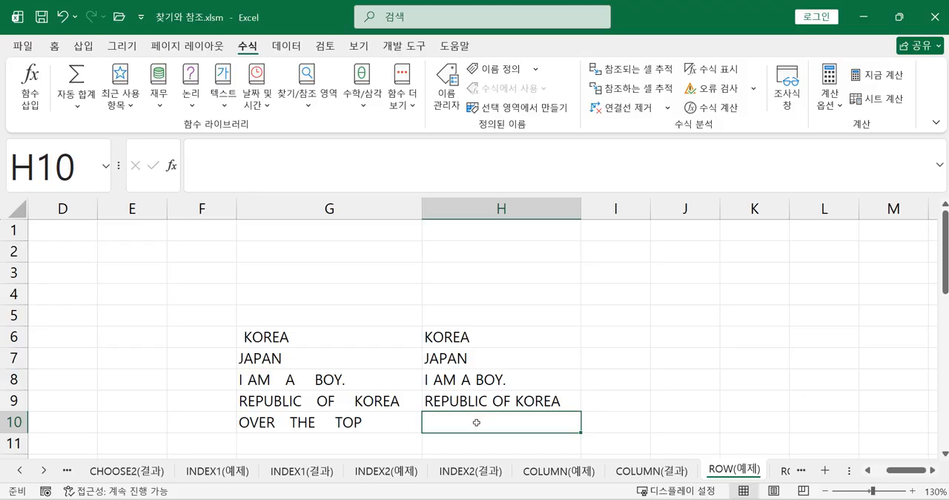
{"action": "type", "text": "="}
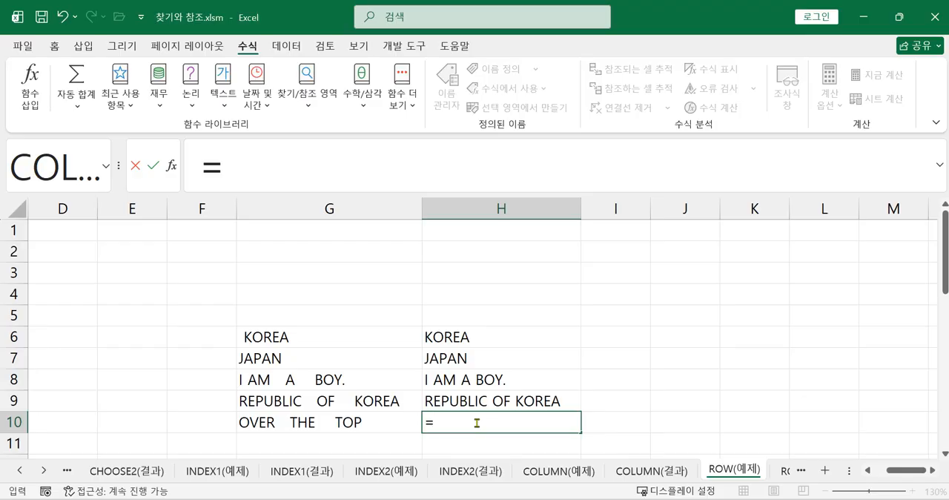
{"action": "type", "text": "TR"}
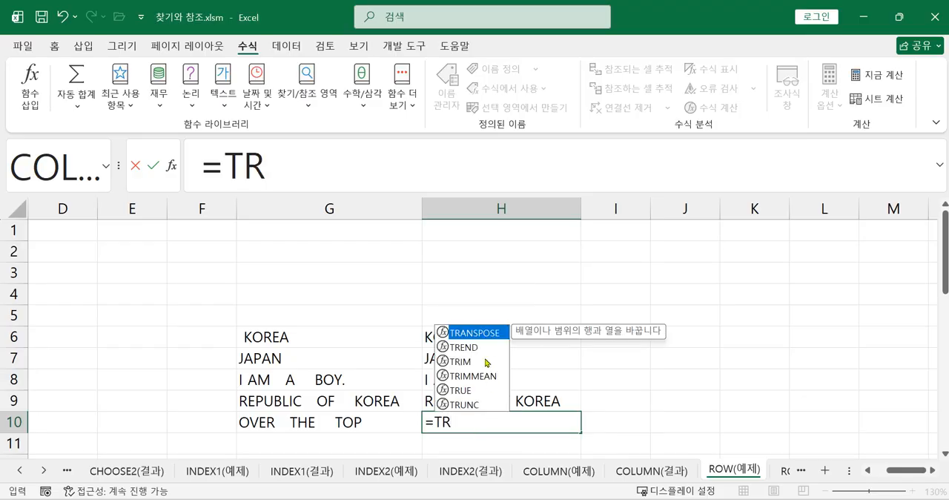
{"action": "double_click", "coordinate": [476, 361]}
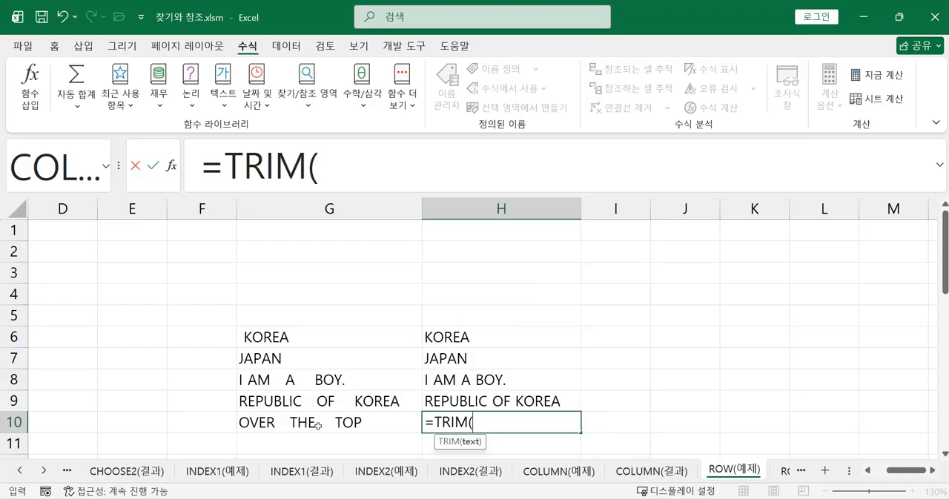
{"action": "left_click", "coordinate": [319, 425]}
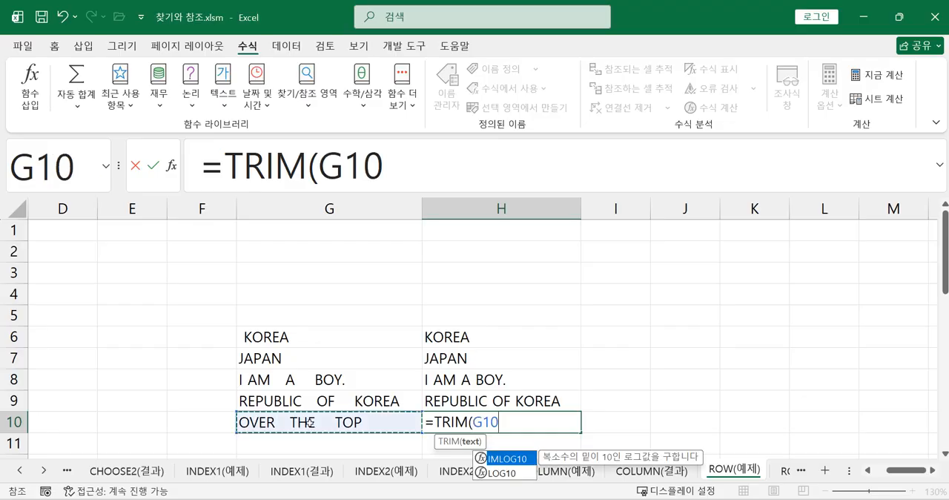
{"action": "type", "text": ")"}
{"action": "key", "text": "Return"}
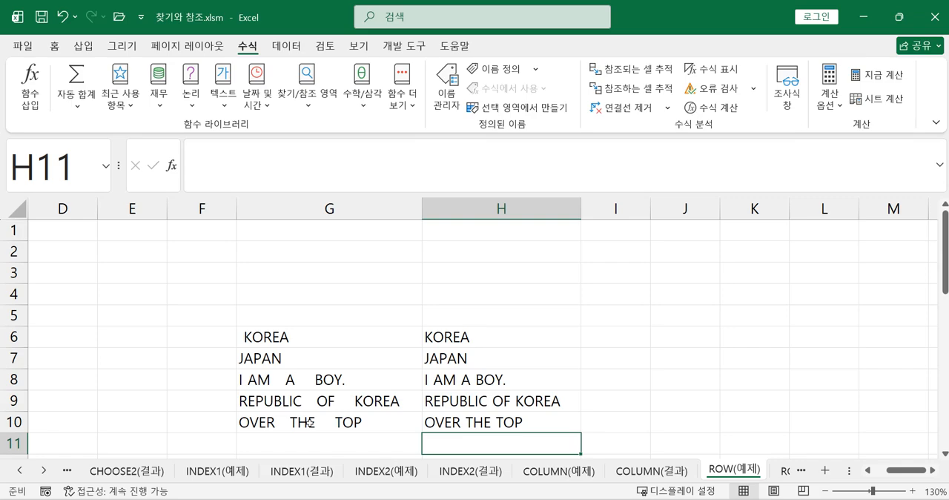
Check the source text in G10 against the TRIM formula in H10.
{"action": "double_click", "coordinate": [371, 423]}
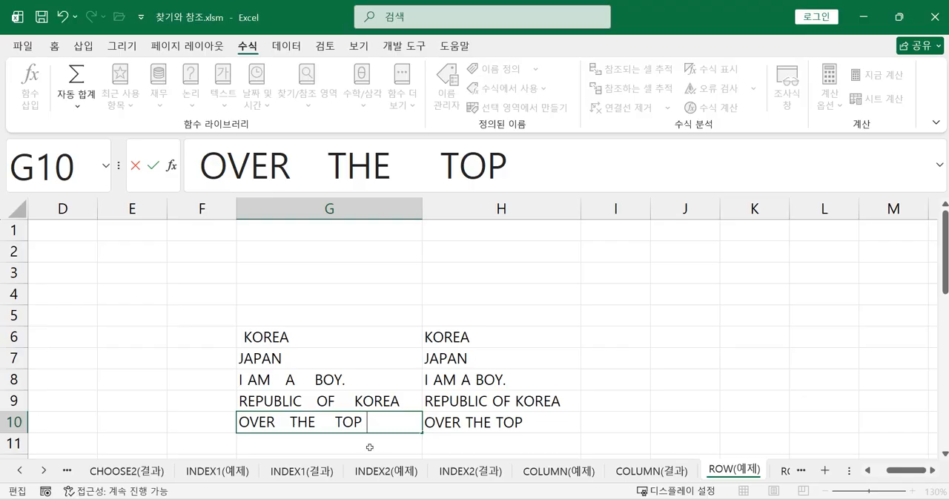
{"action": "key", "text": "Return"}
{"action": "left_click", "coordinate": [502, 419]}
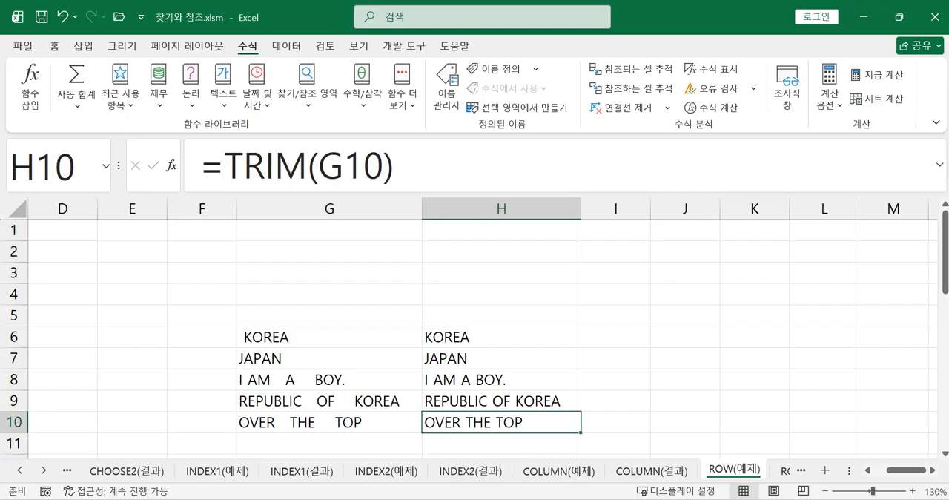
{"action": "left_click", "coordinate": [297, 444]}
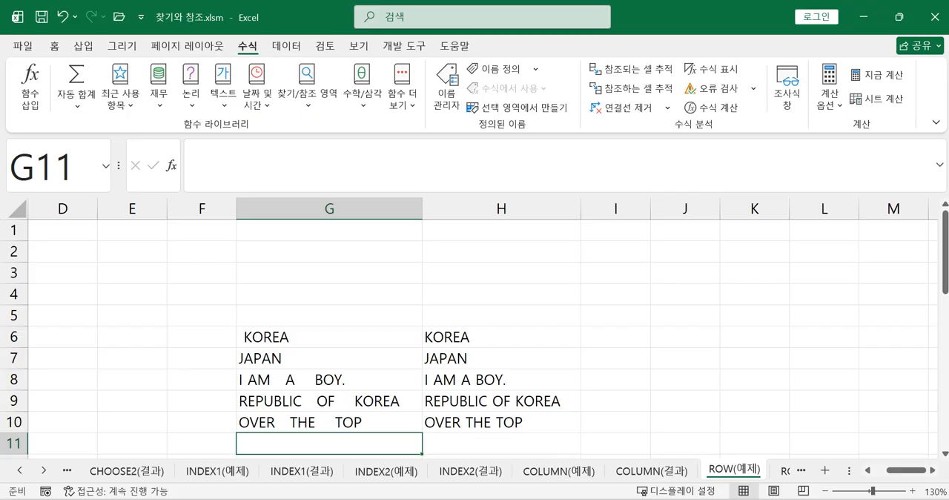
Switch to the 문자열.xlsm workbook and enter =MID(C3,1,2) in cell E3 to extract the two-digit birth year.
{"action": "key", "text": "alt+Tab"}
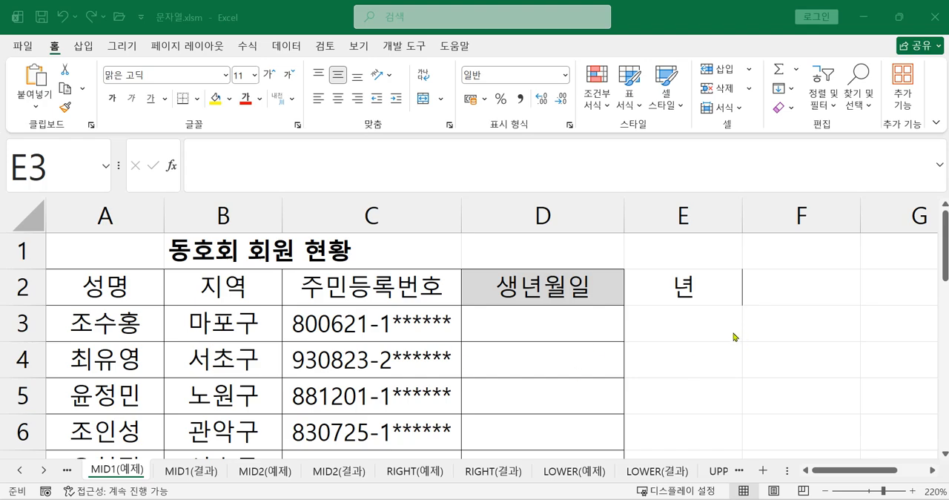
{"action": "left_click", "coordinate": [684, 326]}
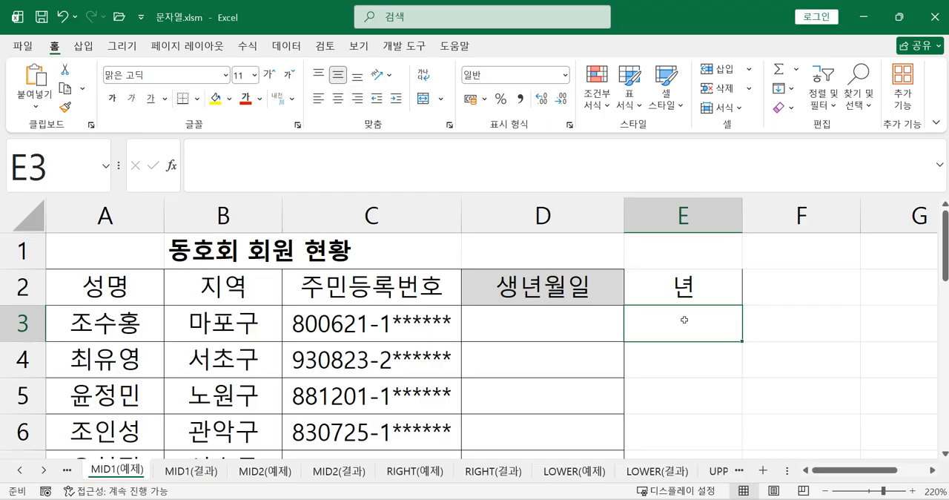
{"action": "type", "text": "="}
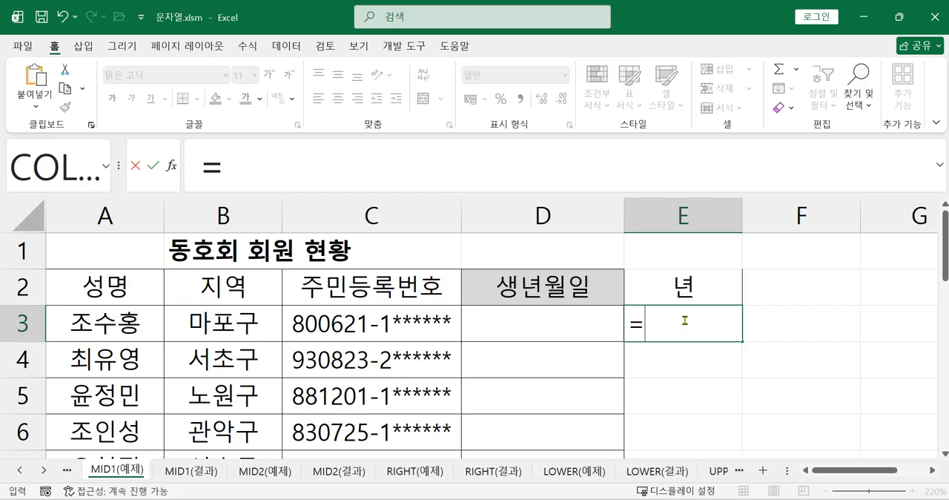
{"action": "type", "text": "ㅡㅑ"}
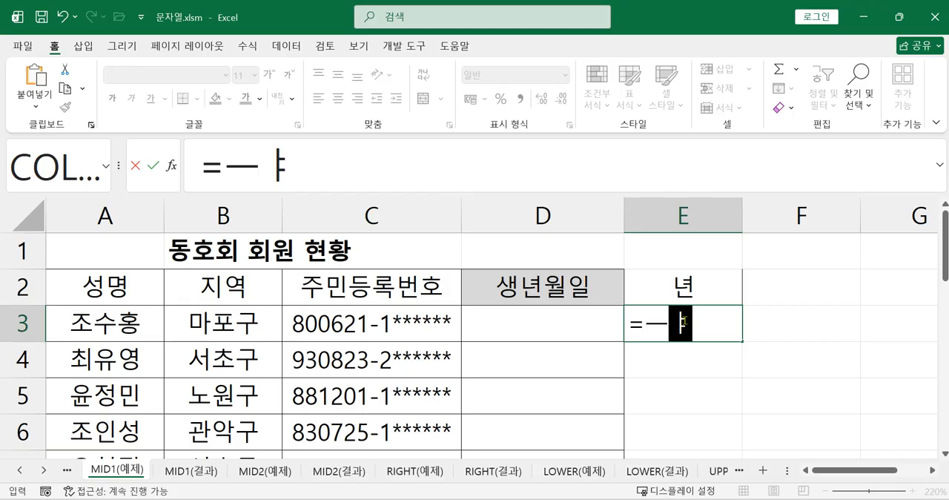
{"action": "key", "text": "BackSpace"}
{"action": "key", "text": "BackSpace"}
{"action": "key", "text": "Hangul"}
{"action": "type", "text": "MI"}
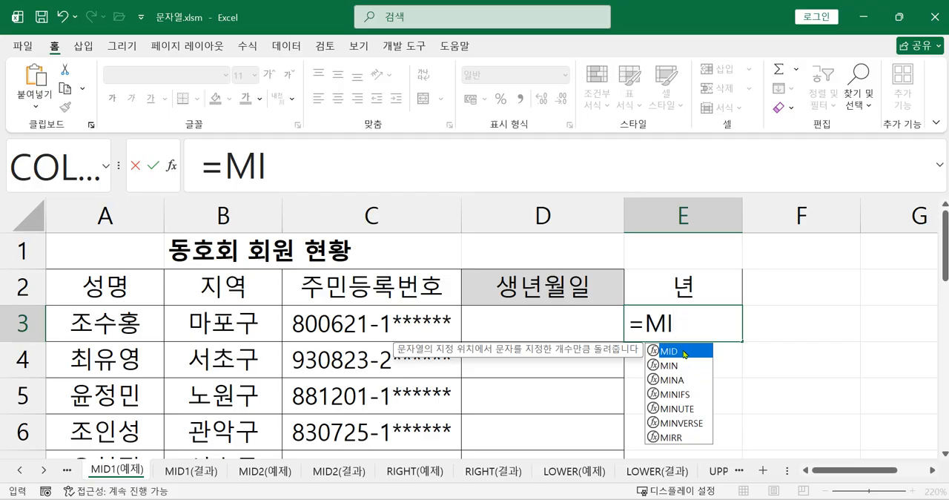
{"action": "double_click", "coordinate": [689, 351]}
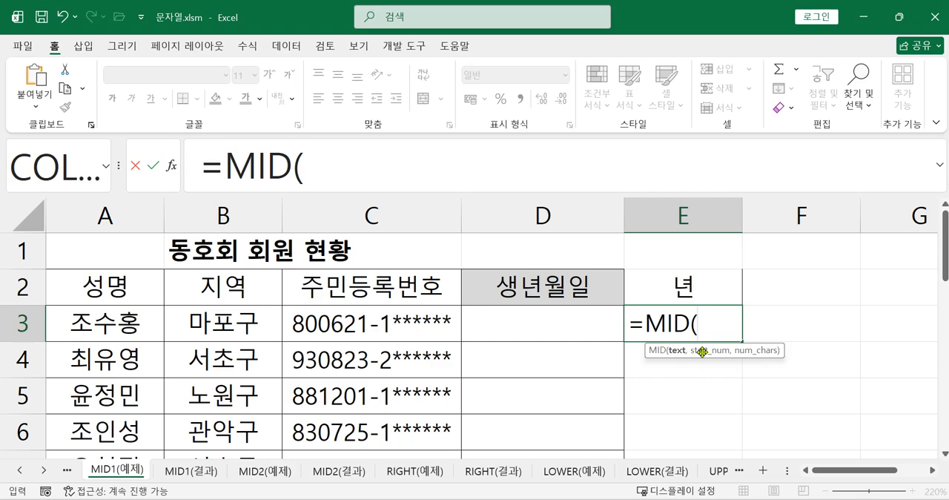
{"action": "left_click", "coordinate": [373, 322]}
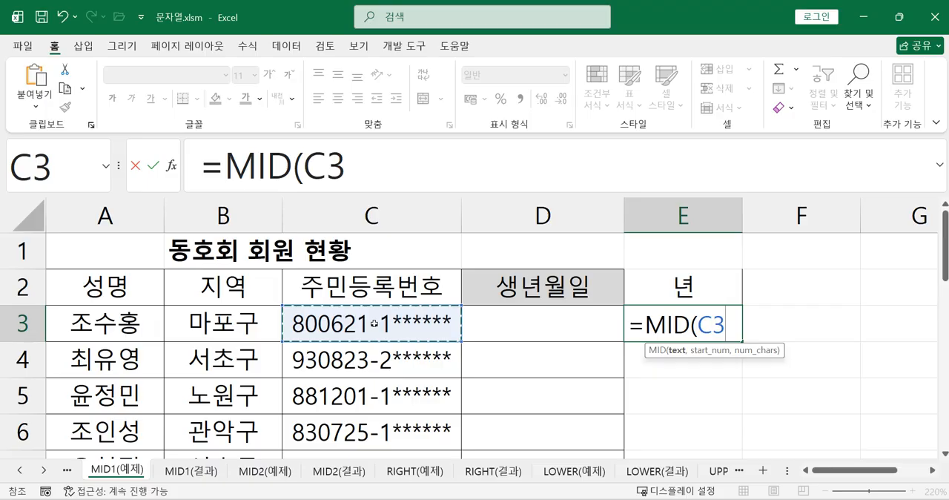
{"action": "type", "text": ",1"}
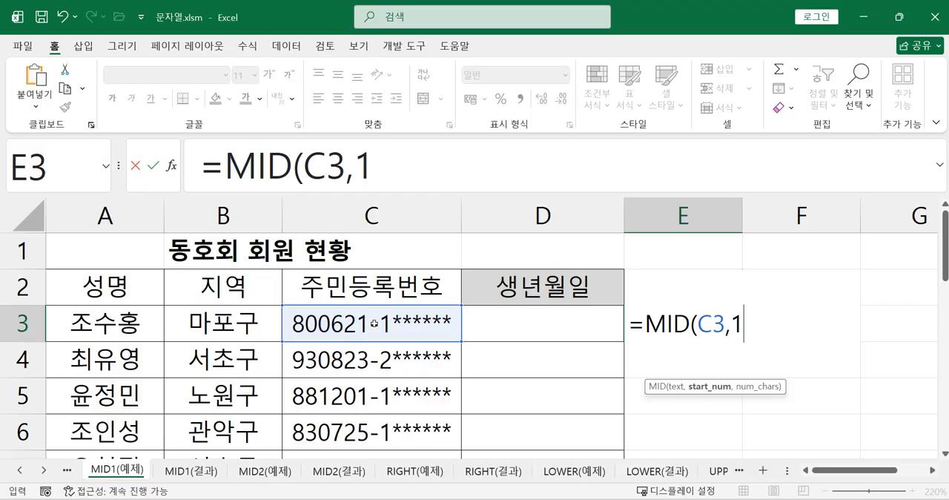
{"action": "type", "text": ",2"}
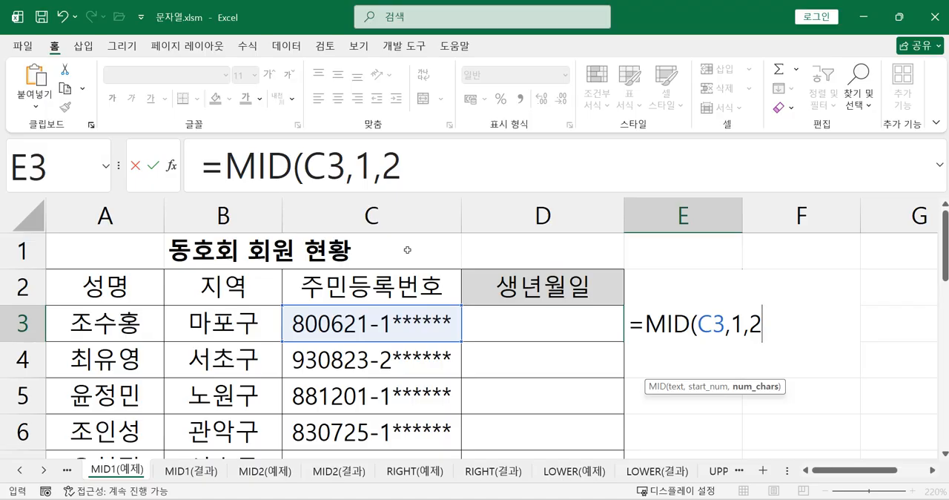
{"action": "type", "text": ")"}
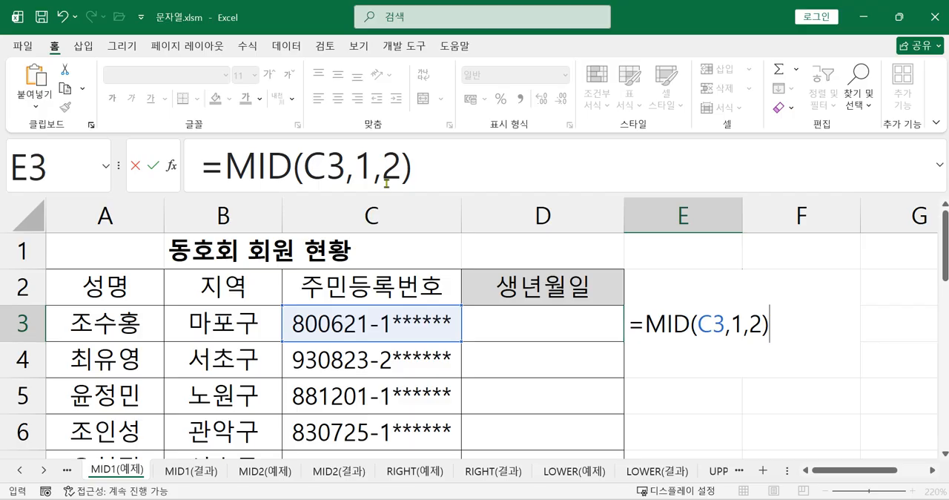
{"action": "key", "text": "Return"}
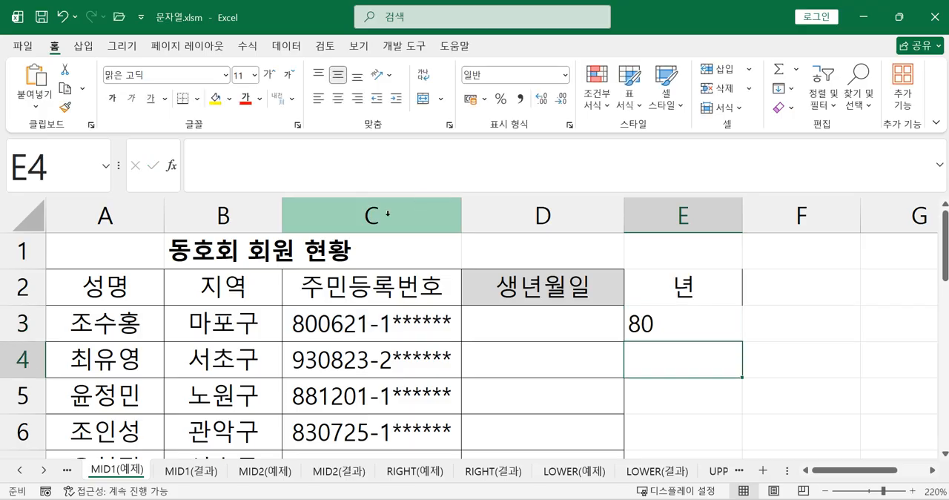
Extend the year formula in E3 to =MID(C3,1,2)+1900 to give a four-digit year.
{"action": "left_click", "coordinate": [640, 319]}
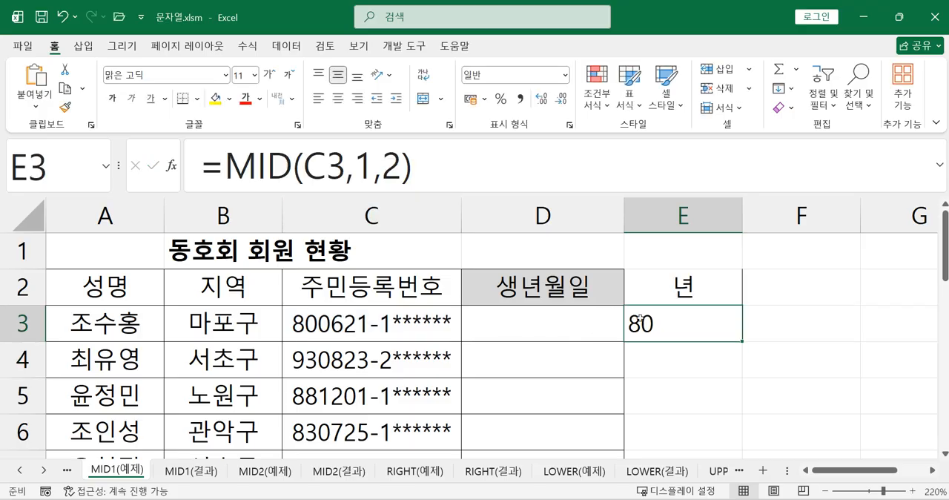
{"action": "left_click", "coordinate": [442, 178]}
{"action": "scroll", "coordinate": [363, 393], "scroll_direction": "down", "scroll_amount": 2}
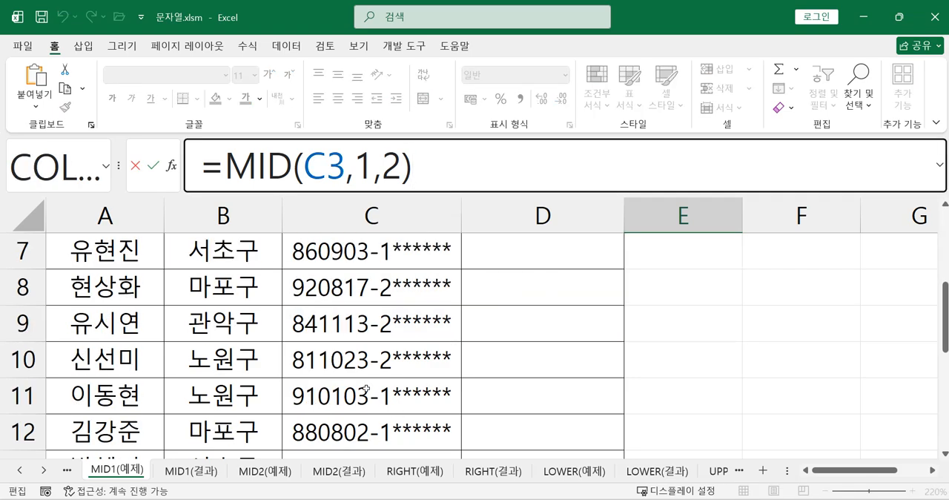
{"action": "scroll", "coordinate": [366, 394], "scroll_direction": "down", "scroll_amount": 2}
{"action": "scroll", "coordinate": [364, 397], "scroll_direction": "up", "scroll_amount": 4}
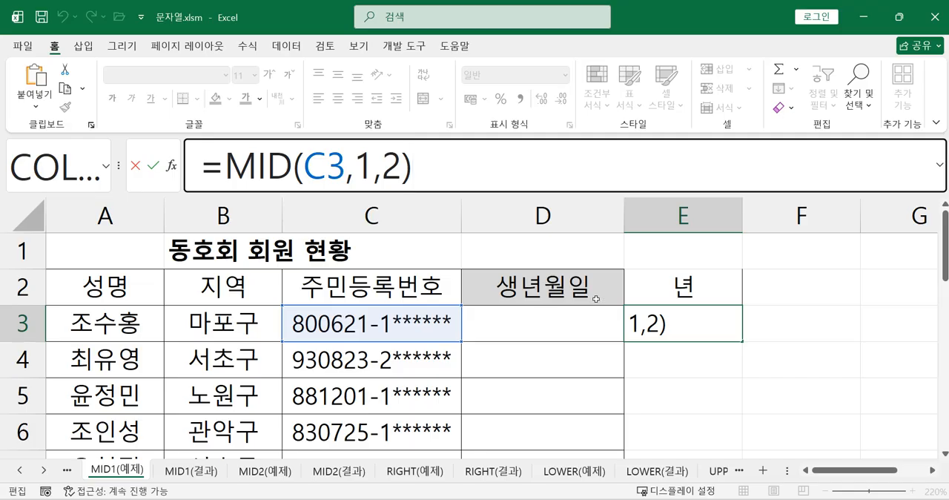
{"action": "type", "text": "-1900"}
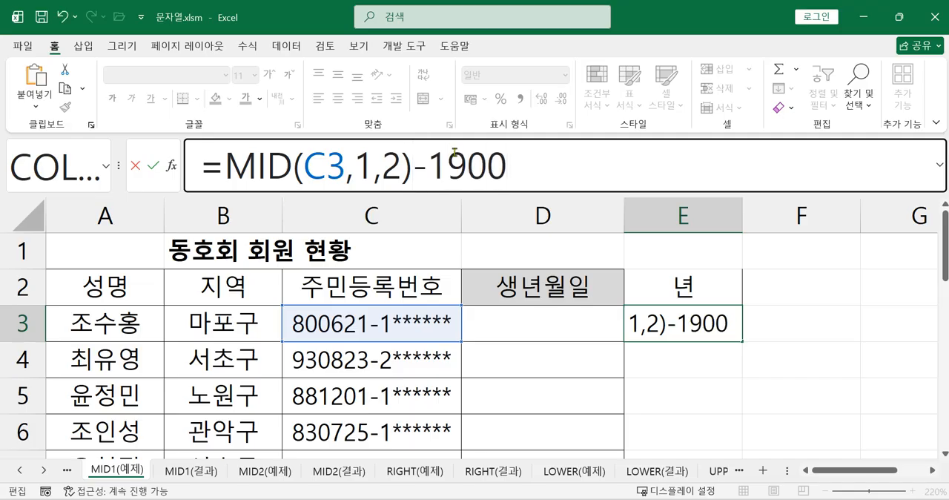
{"action": "key", "text": "BackSpace"}
{"action": "key", "text": "BackSpace"}
{"action": "key", "text": "BackSpace"}
{"action": "key", "text": "BackSpace"}
{"action": "key", "text": "BackSpace"}
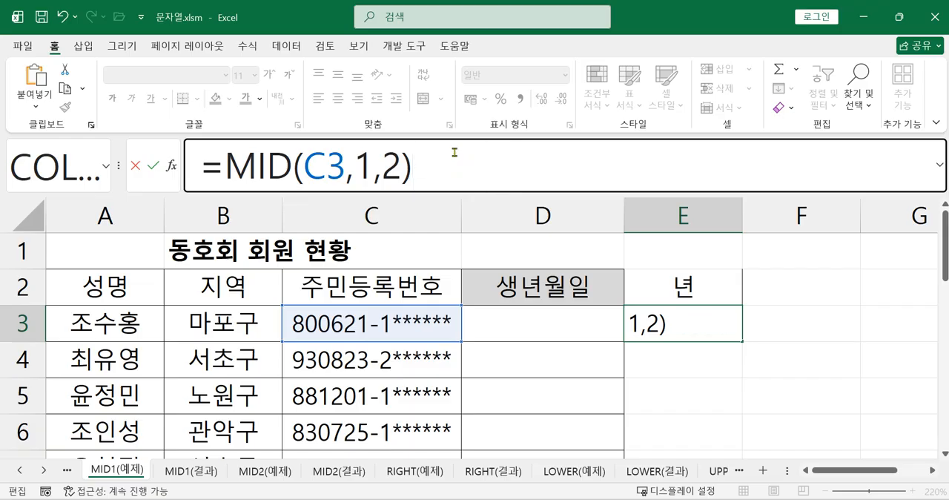
{"action": "type", "text": "+1900"}
{"action": "key", "text": "Return"}
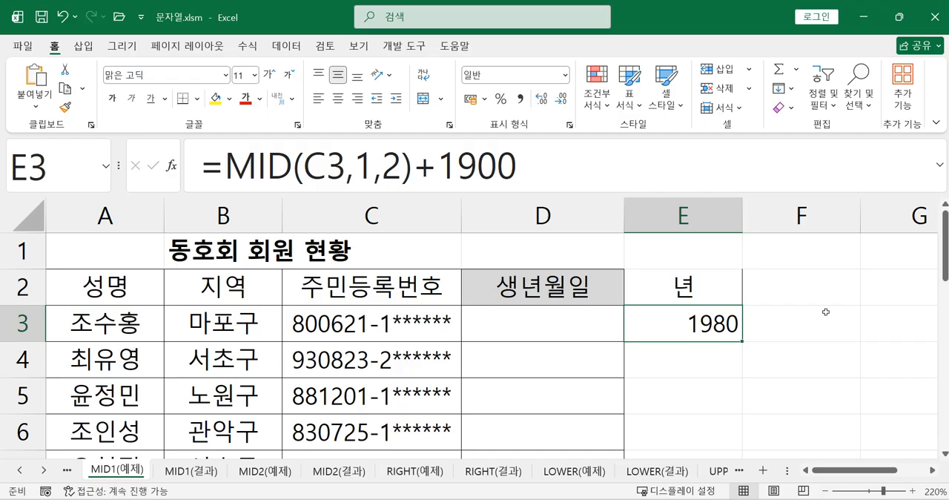
Enter the column header 월 in cell F2, beside the 년 header.
{"action": "left_click", "coordinate": [794, 295]}
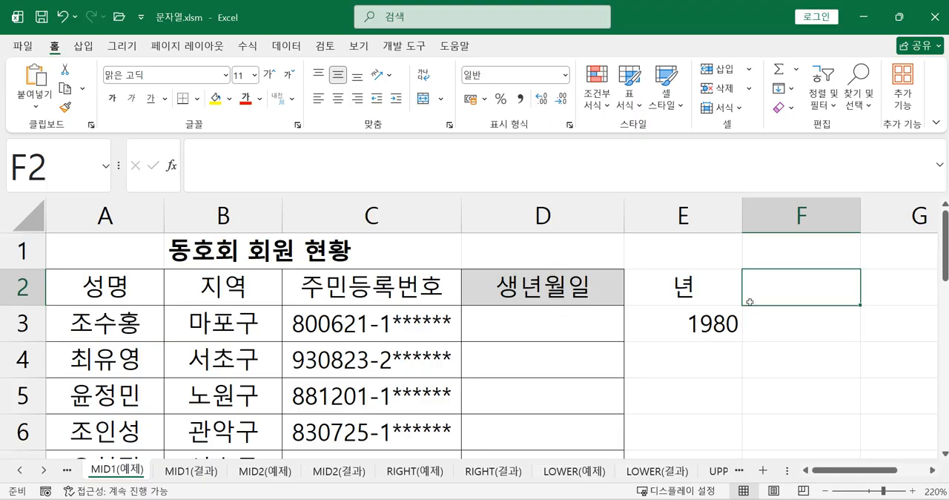
{"action": "type", "text": "D"}
{"action": "key", "text": "BackSpace"}
{"action": "type", "text": "월"}
{"action": "key", "text": "Return"}
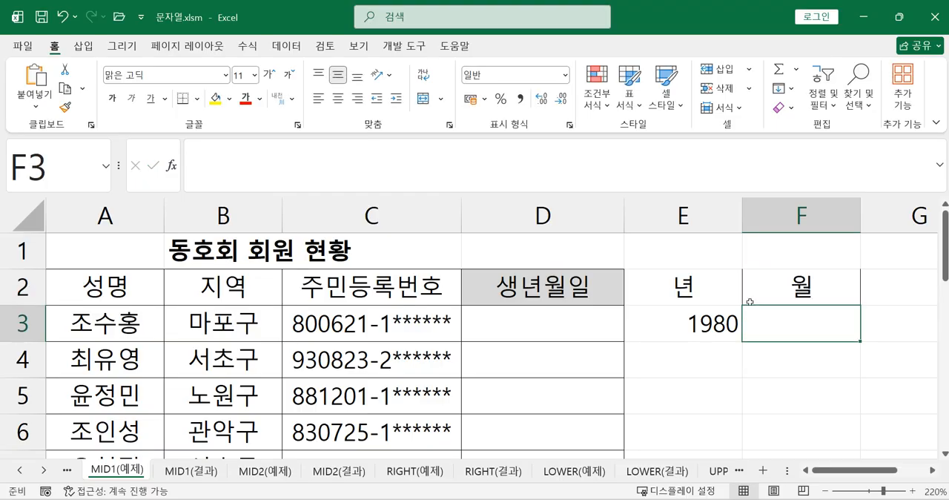
Enter =MID(C3,3,2) in cell F3 to extract the two-digit birth month from the ID number.
{"action": "type", "text": "="}
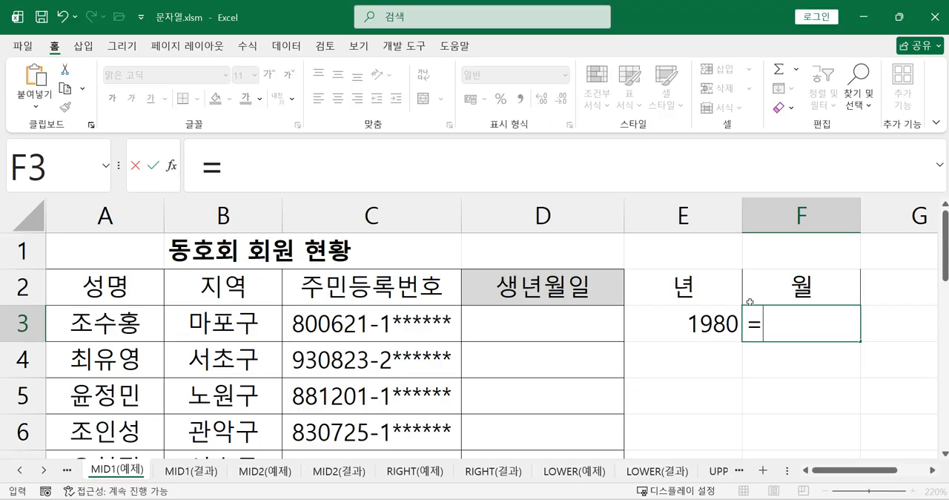
{"action": "type", "text": "ㅡ"}
{"action": "key", "text": "BackSpace"}
{"action": "type", "text": "MI"}
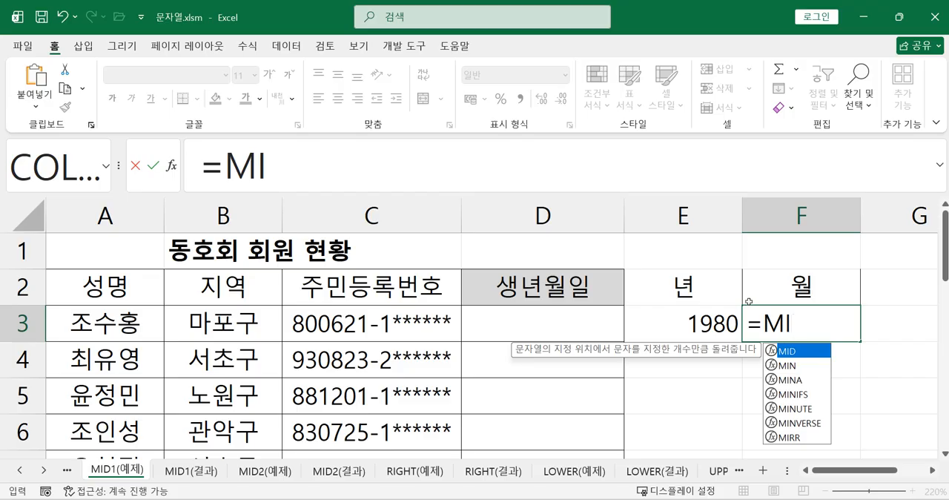
{"action": "double_click", "coordinate": [799, 351]}
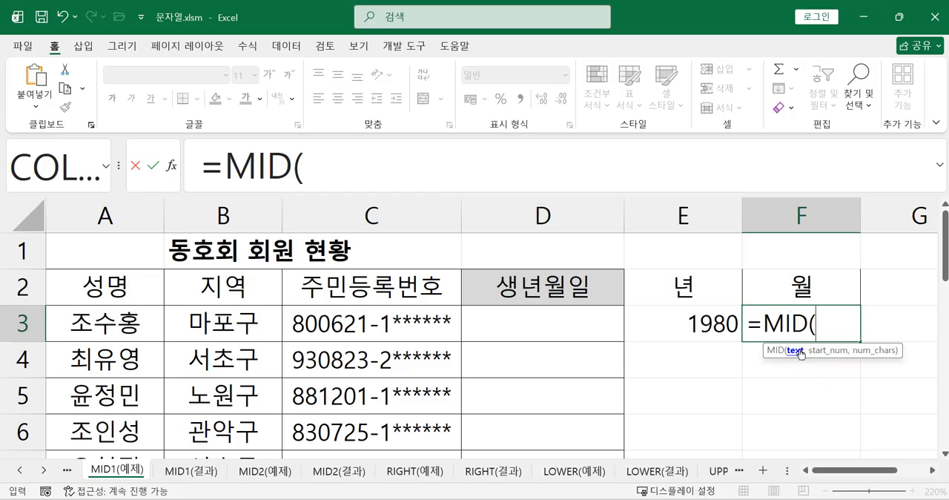
{"action": "left_click", "coordinate": [376, 323]}
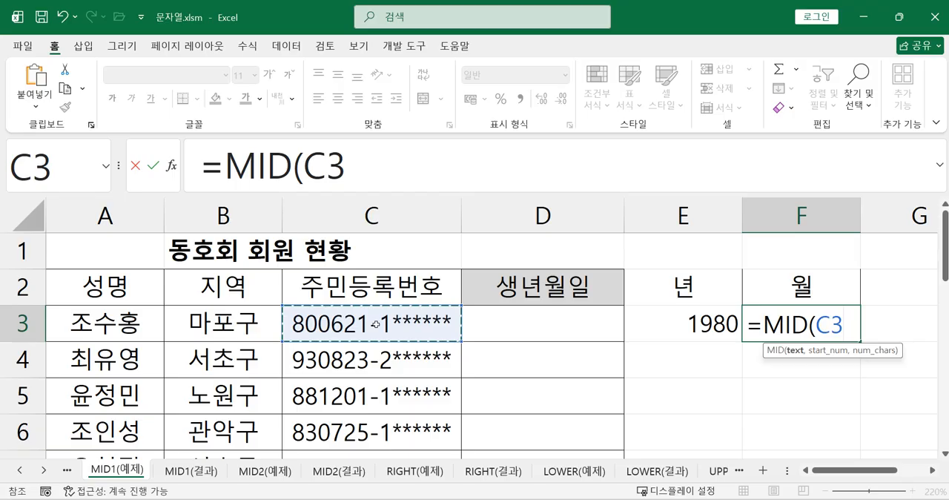
{"action": "type", "text": ",3"}
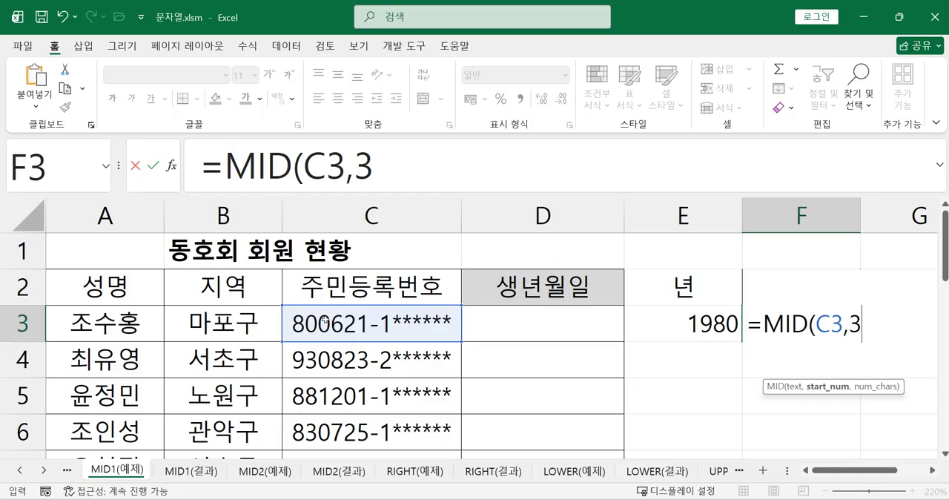
{"action": "type", "text": ","}
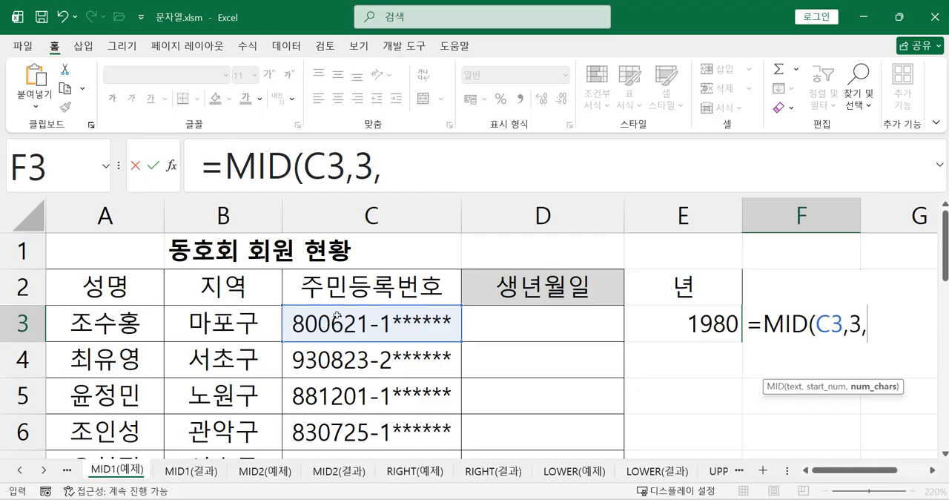
{"action": "type", "text": "2)"}
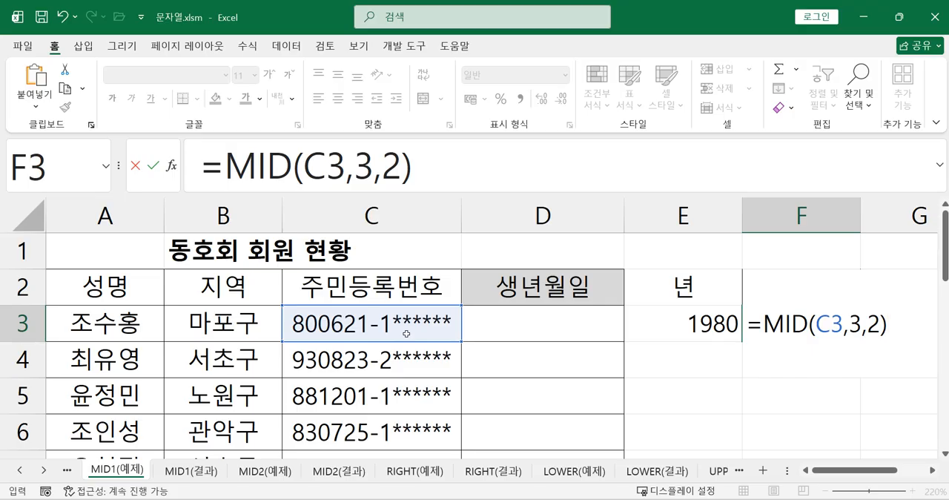
{"action": "key", "text": "Return"}
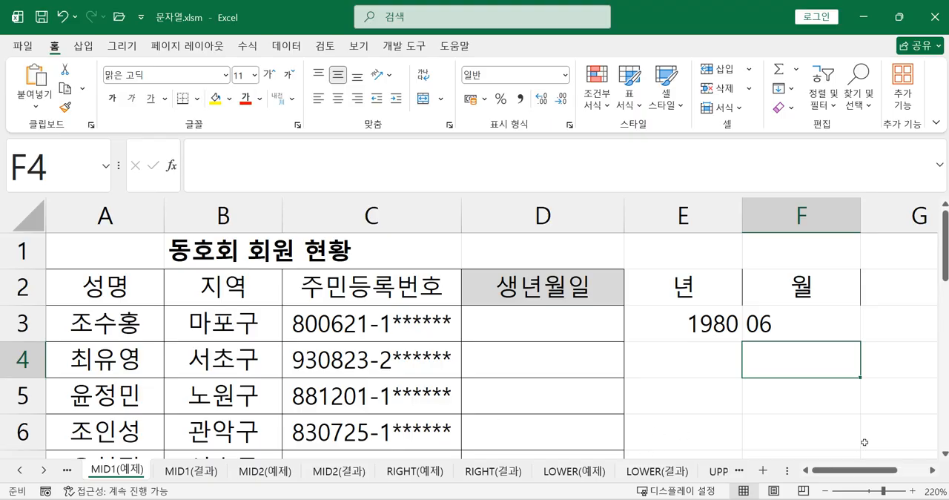
Enter the column header 일 in cell G2, beside the 월 header.
{"action": "left_click", "coordinate": [931, 470]}
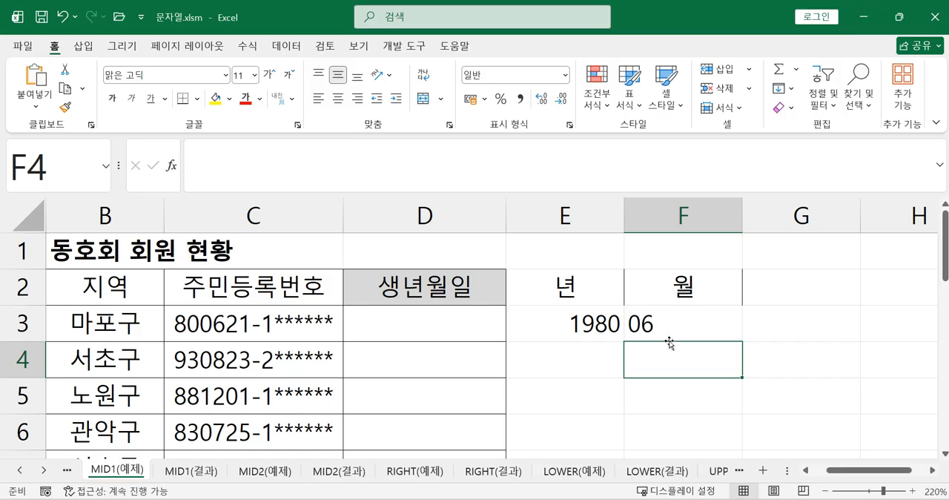
{"action": "left_click", "coordinate": [785, 295]}
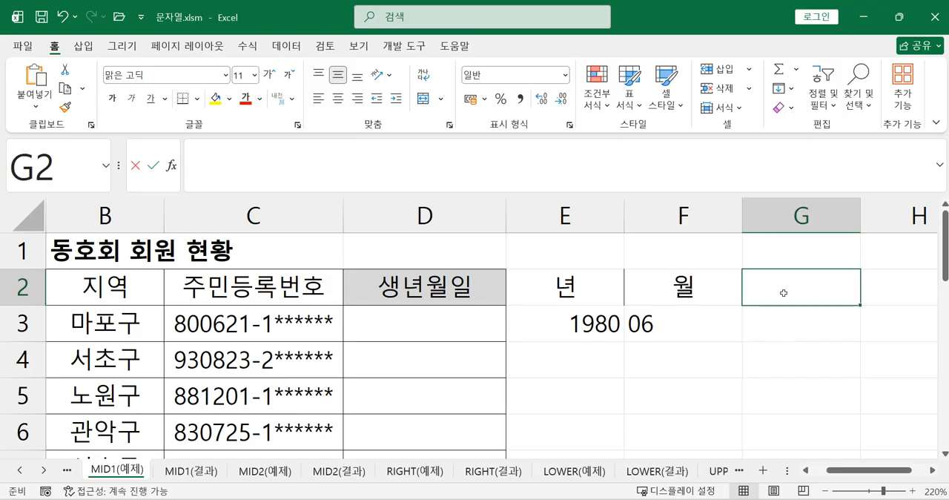
{"action": "type", "text": "DL"}
{"action": "key", "text": "BackSpace"}
{"action": "key", "text": "BackSpace"}
{"action": "type", "text": "일"}
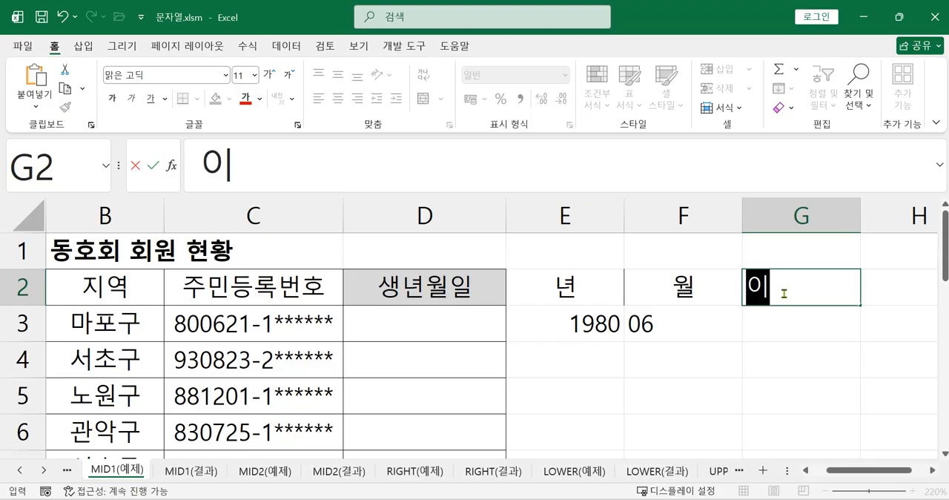
{"action": "key", "text": "Return"}
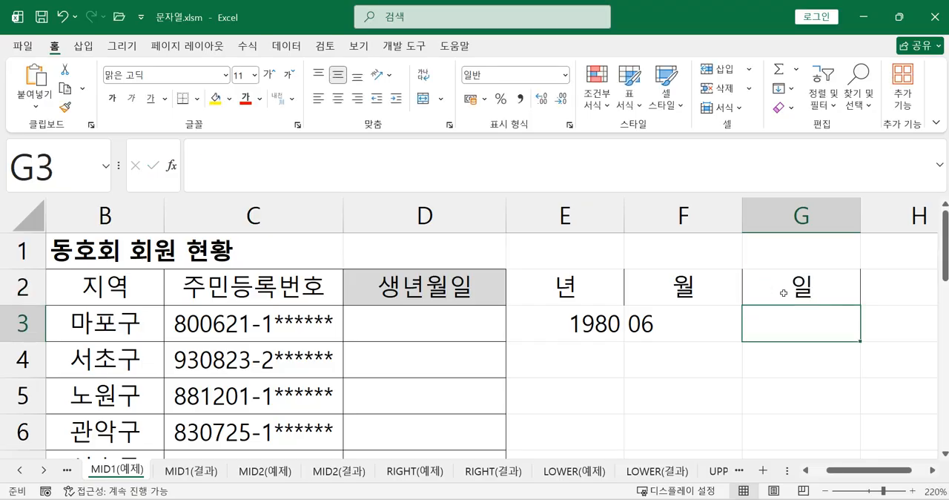
Enter =MID(C3,5,2) in cell G3 to extract the two-digit birth day from the ID number.
{"action": "type", "text": "="}
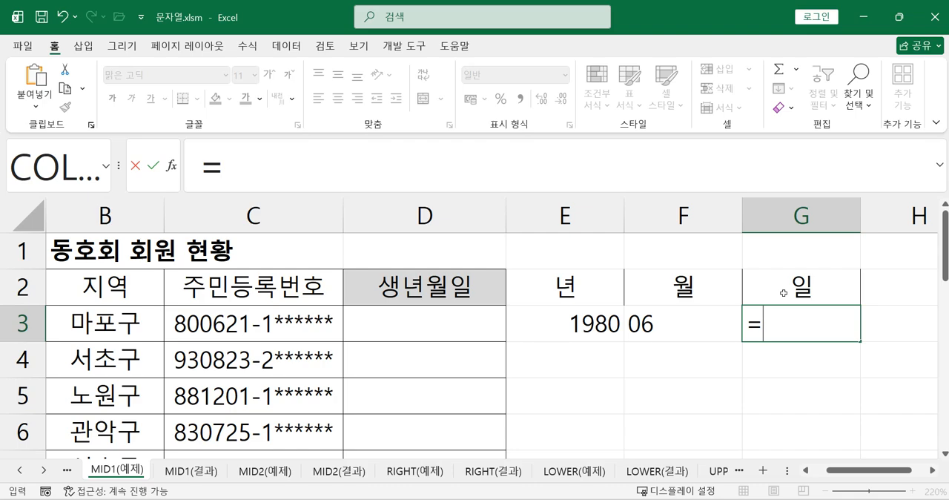
{"action": "type", "text": "ㅡ"}
{"action": "key", "text": "BackSpace"}
{"action": "type", "text": "MI"}
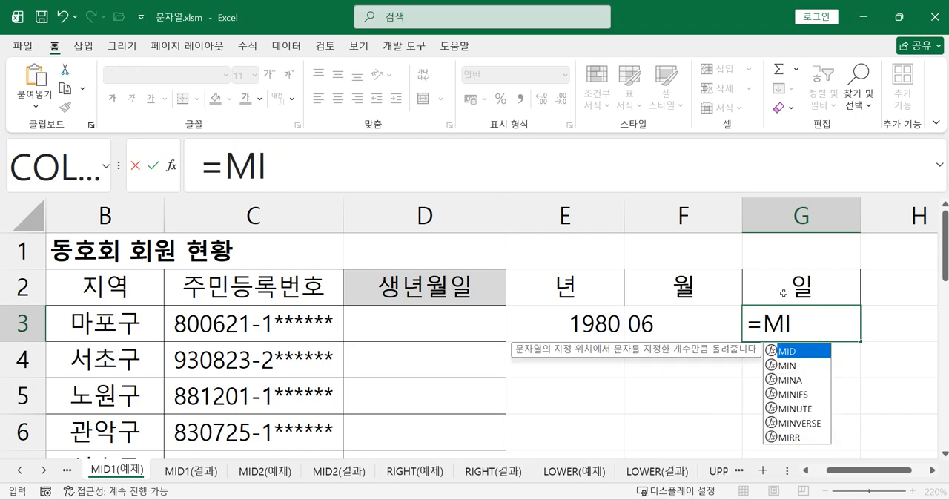
{"action": "double_click", "coordinate": [789, 351]}
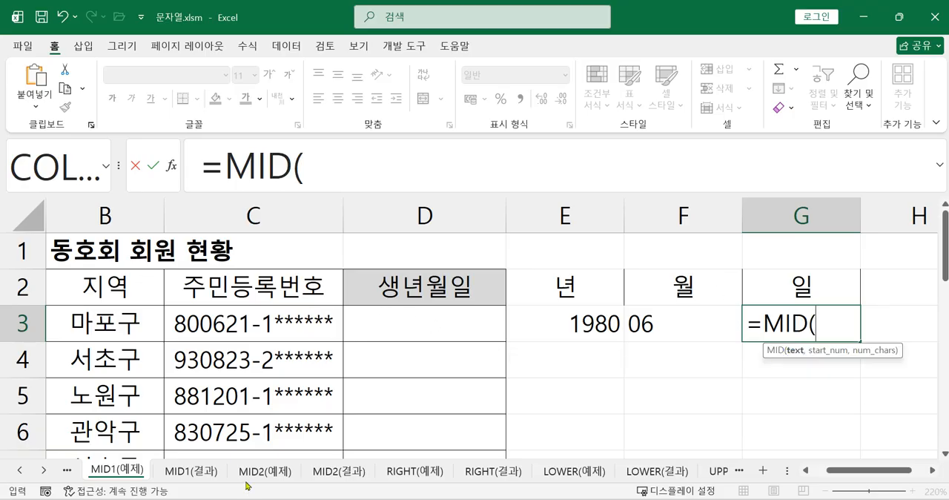
{"action": "left_click", "coordinate": [276, 331]}
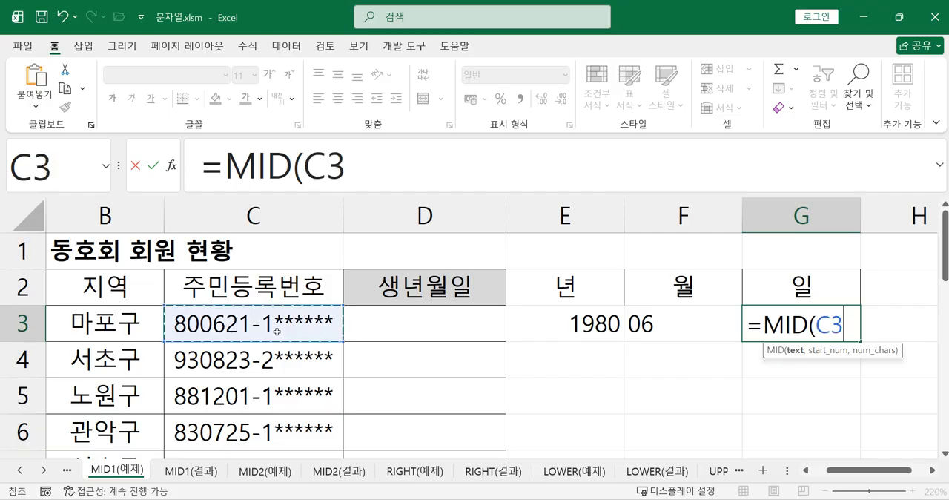
{"action": "type", "text": ",5"}
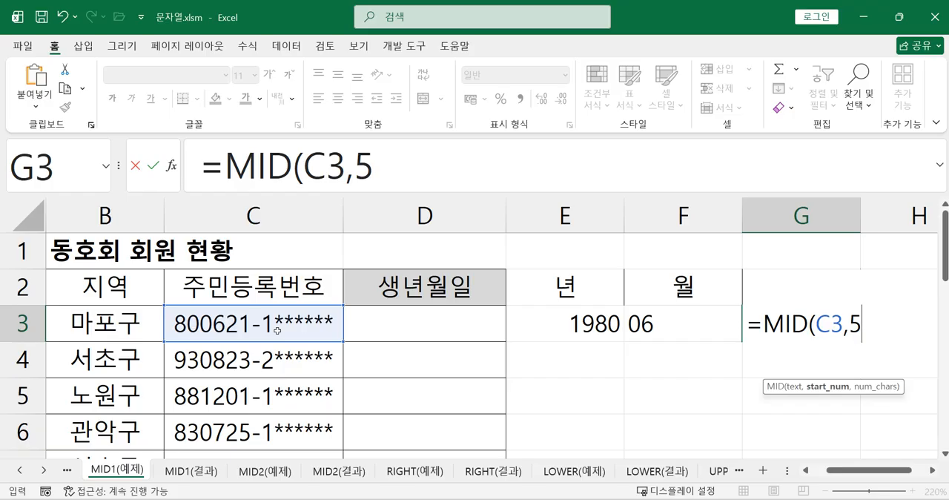
{"action": "type", "text": ",2)"}
{"action": "key", "text": "Return"}
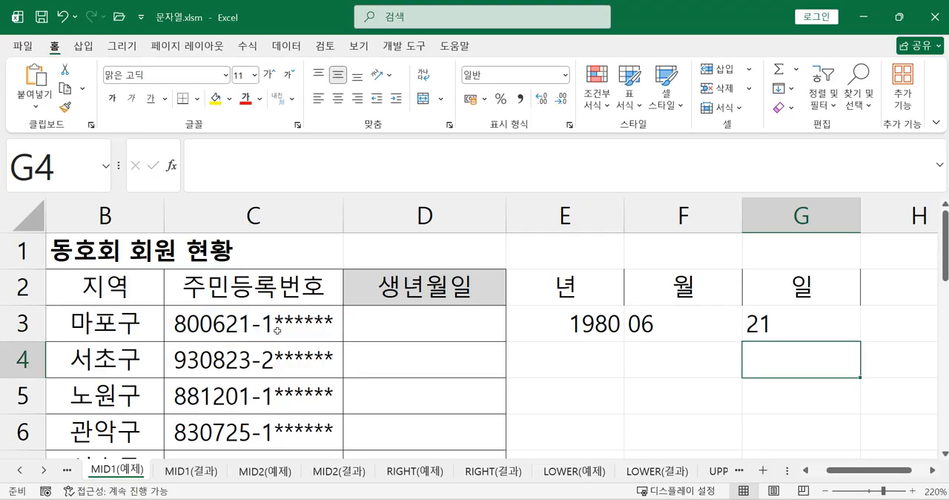
Compare the year, month and day formulas in cells E3, F3 and G3.
{"action": "left_click", "coordinate": [575, 331]}
{"action": "left_click", "coordinate": [669, 330]}
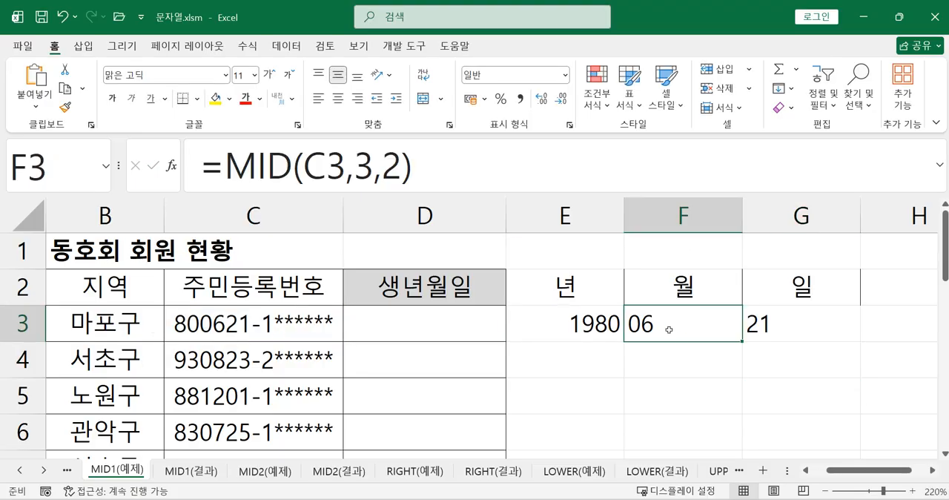
{"action": "left_click", "coordinate": [779, 325]}
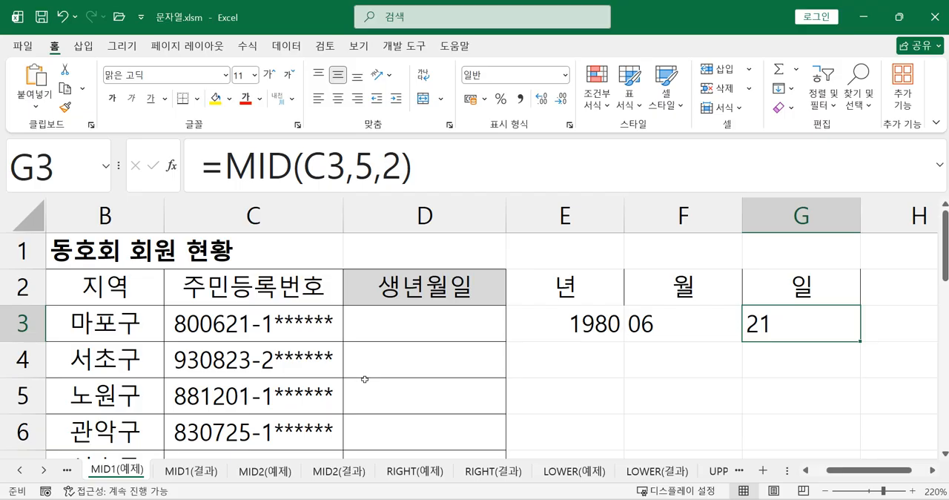
{"action": "left_click", "coordinate": [600, 324]}
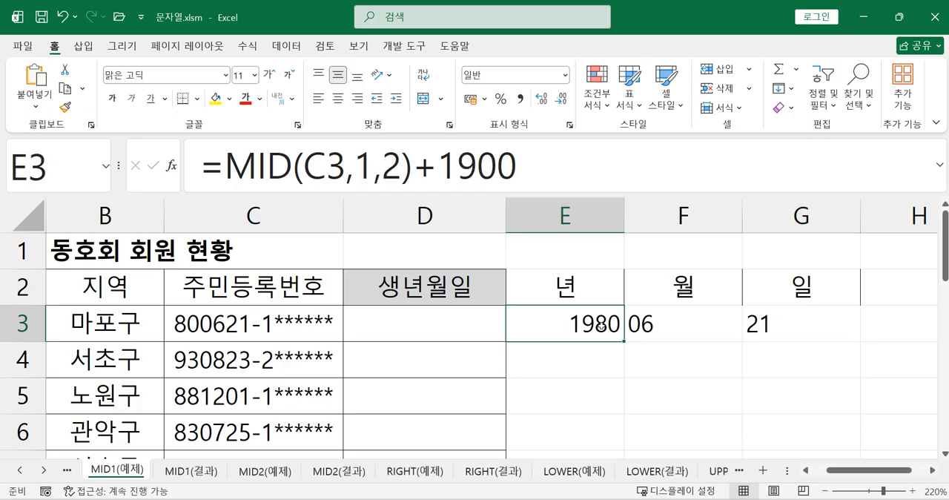
{"action": "left_click", "coordinate": [645, 327]}
{"action": "left_click", "coordinate": [783, 328]}
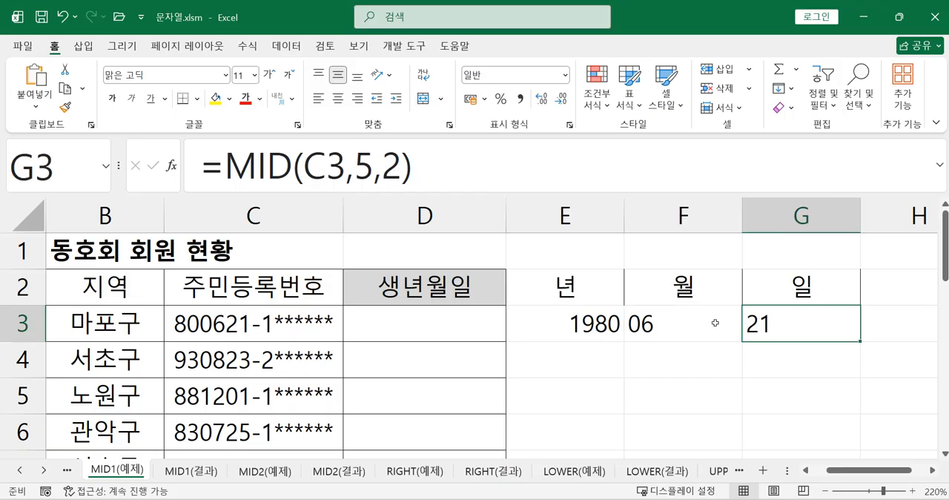
{"action": "left_click", "coordinate": [608, 323]}
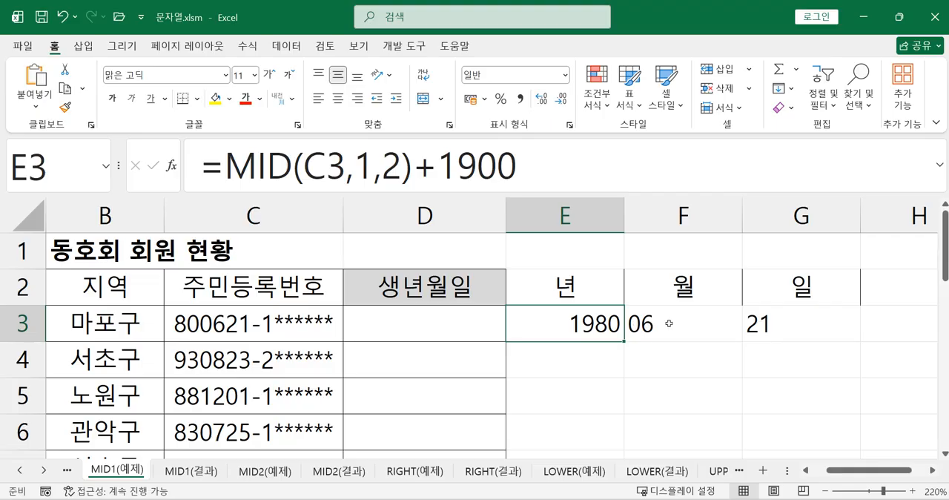
{"action": "left_click", "coordinate": [667, 323]}
{"action": "left_click", "coordinate": [785, 323]}
Fill the year, month and day formulas in E3:G3 down the rest of the member list.
{"action": "left_click_drag", "start_coordinate": [604, 325], "coordinate": [794, 326]}
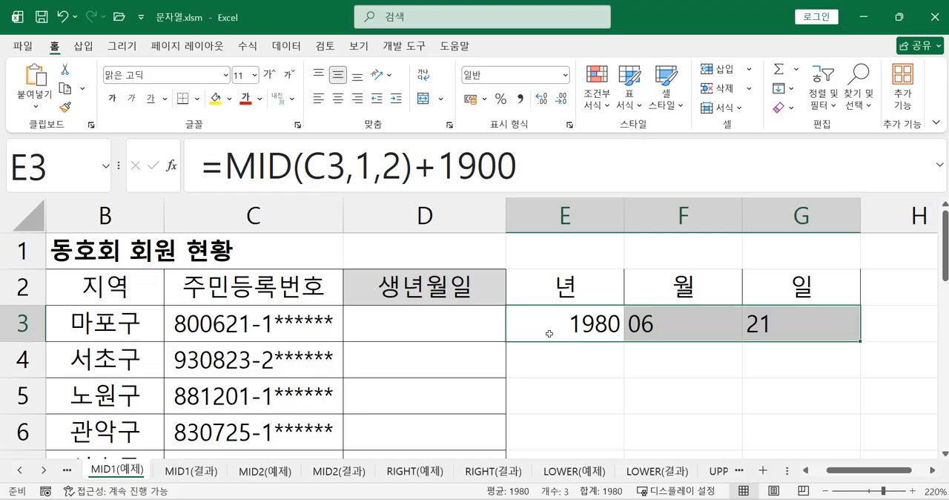
{"action": "left_click_drag", "start_coordinate": [558, 329], "coordinate": [810, 328]}
{"action": "left_click_drag", "start_coordinate": [862, 342], "coordinate": [824, 417]}
{"action": "scroll", "coordinate": [756, 368], "scroll_direction": "up", "scroll_amount": 3}
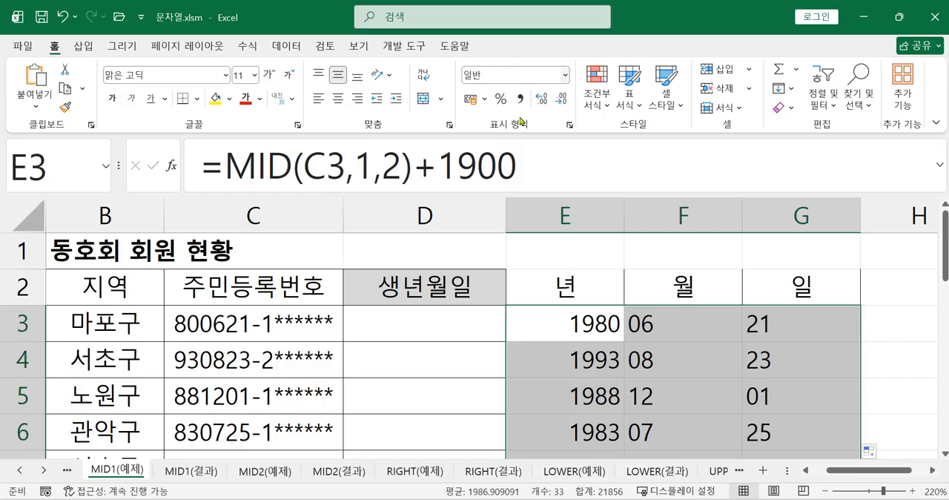
Show the sheet's formulas instead of results to examine the MID formulas in the year, month and day columns.
{"action": "left_click", "coordinate": [932, 470]}
{"action": "left_click", "coordinate": [932, 470]}
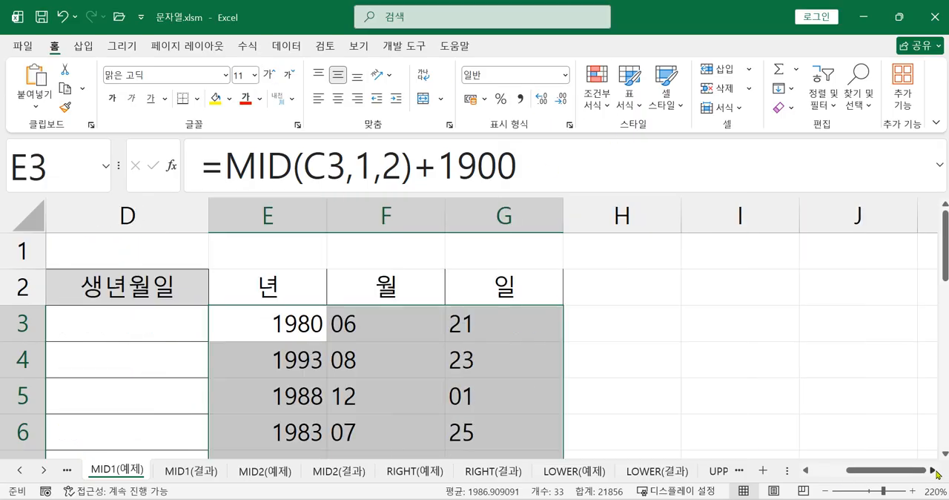
{"action": "left_click", "coordinate": [247, 45]}
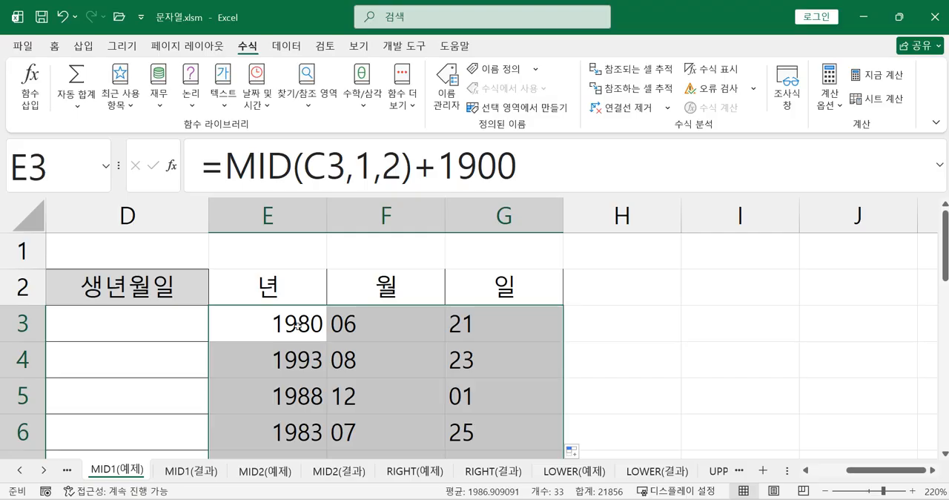
{"action": "left_click", "coordinate": [712, 68]}
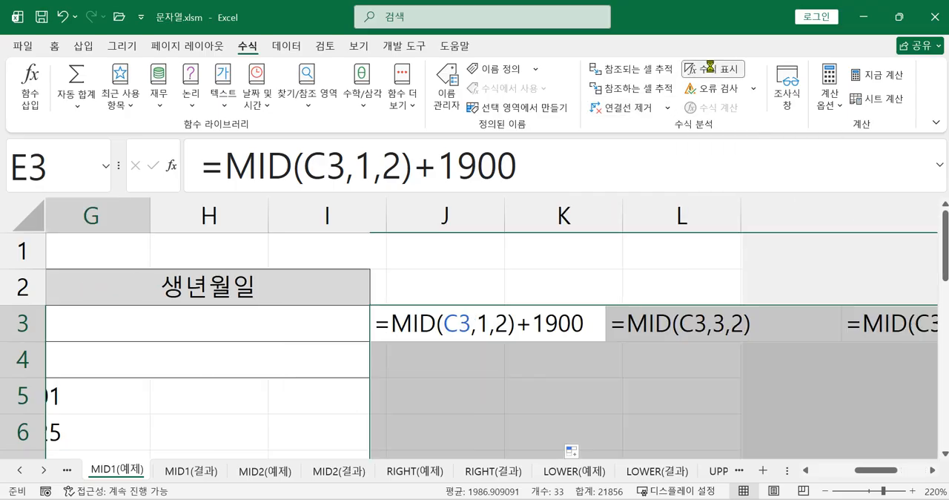
{"action": "left_click", "coordinate": [930, 471]}
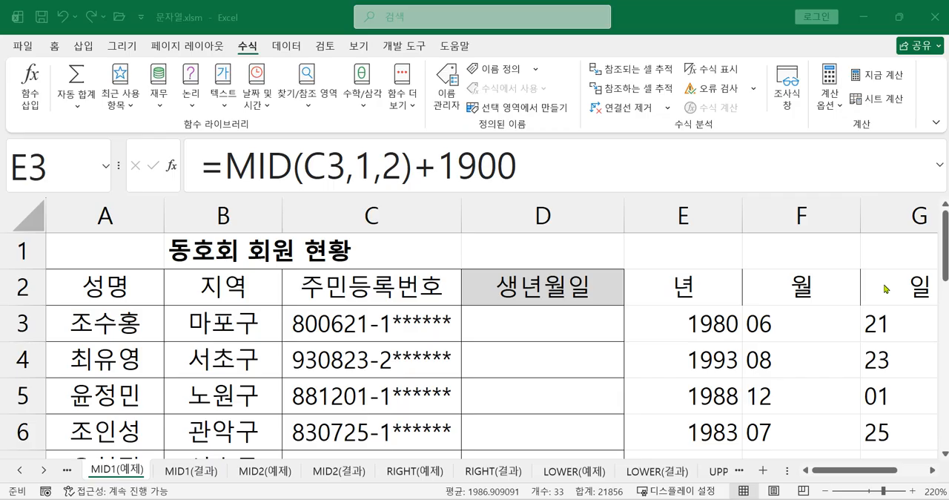
{"action": "double_click", "coordinate": [603, 328]}
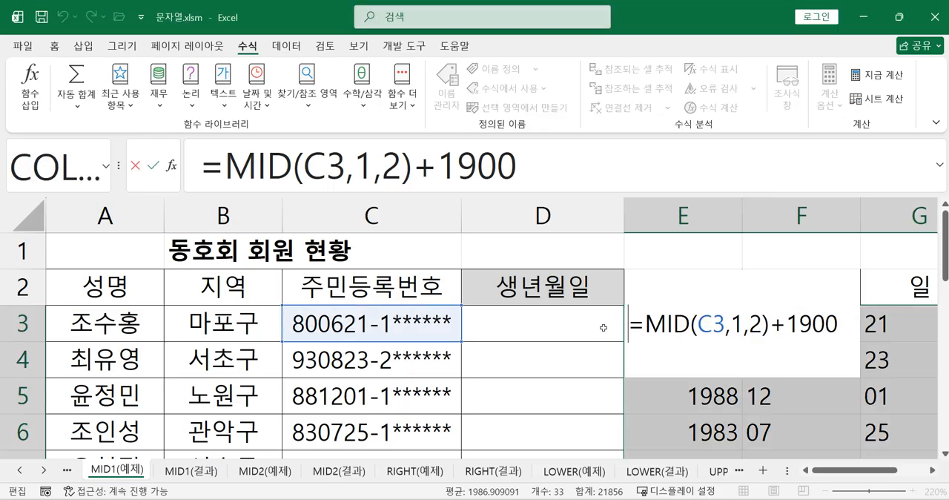
{"action": "type", "text": "="}
{"action": "left_click", "coordinate": [601, 327]}
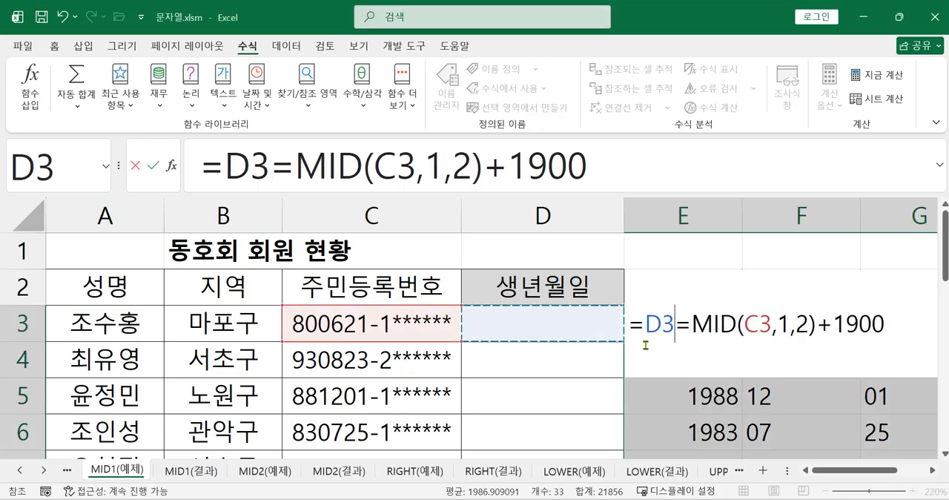
{"action": "key", "text": "Escape"}
Start a DATE formula in cell D3 with E3 as the year, F3 as the month and G3 as the day.
{"action": "left_click", "coordinate": [547, 332]}
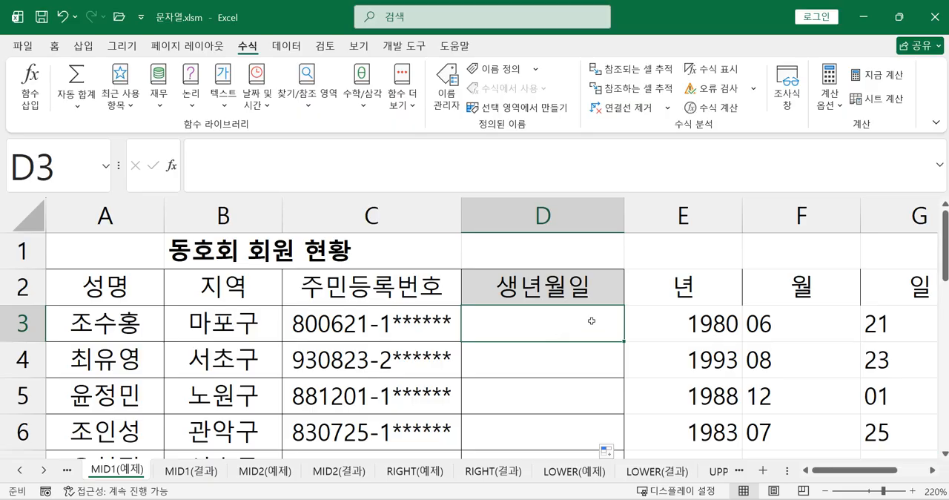
{"action": "type", "text": "=DA"}
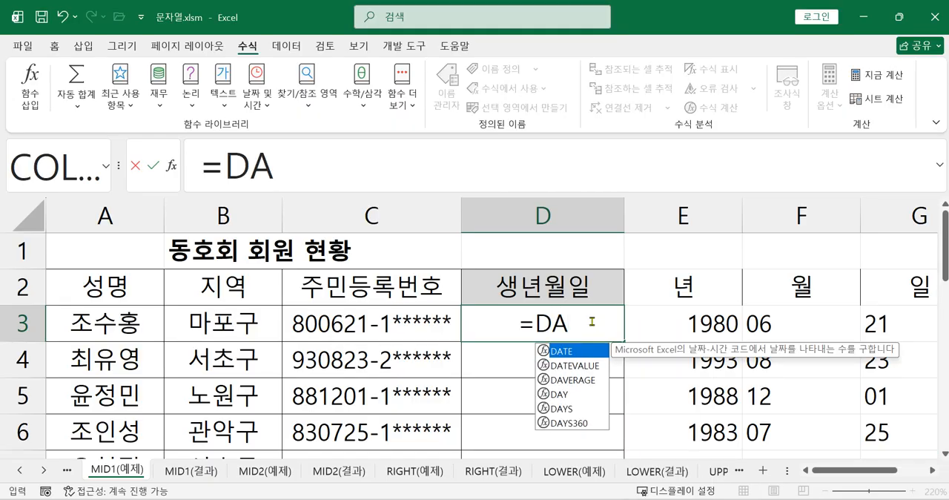
{"action": "double_click", "coordinate": [581, 349]}
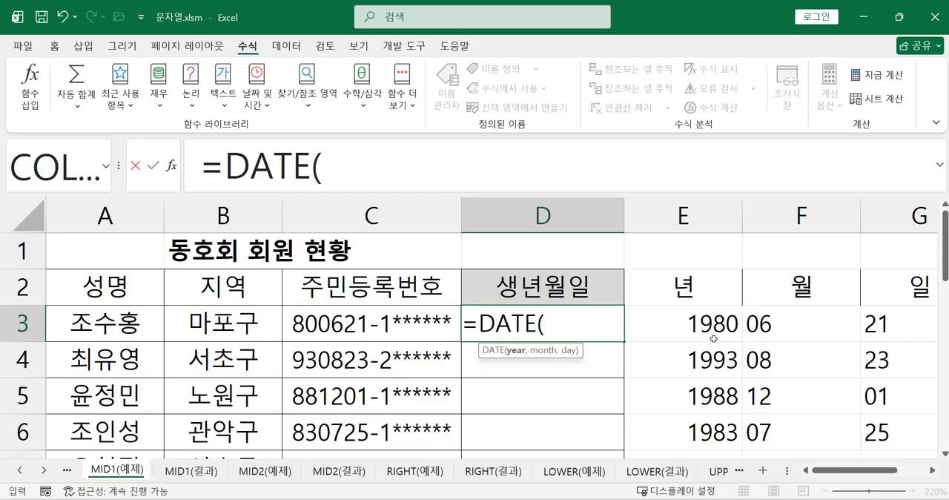
{"action": "left_click", "coordinate": [640, 322]}
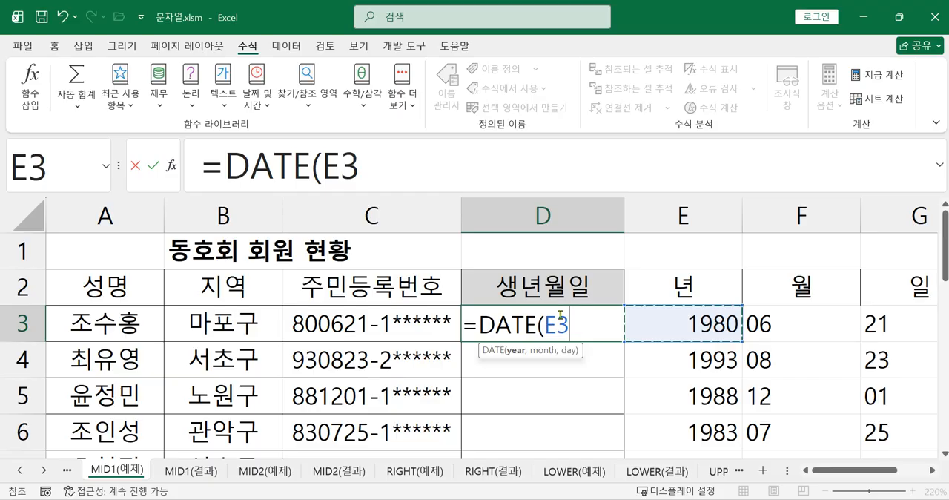
{"action": "type", "text": ","}
{"action": "left_click", "coordinate": [777, 320]}
{"action": "type", "text": ","}
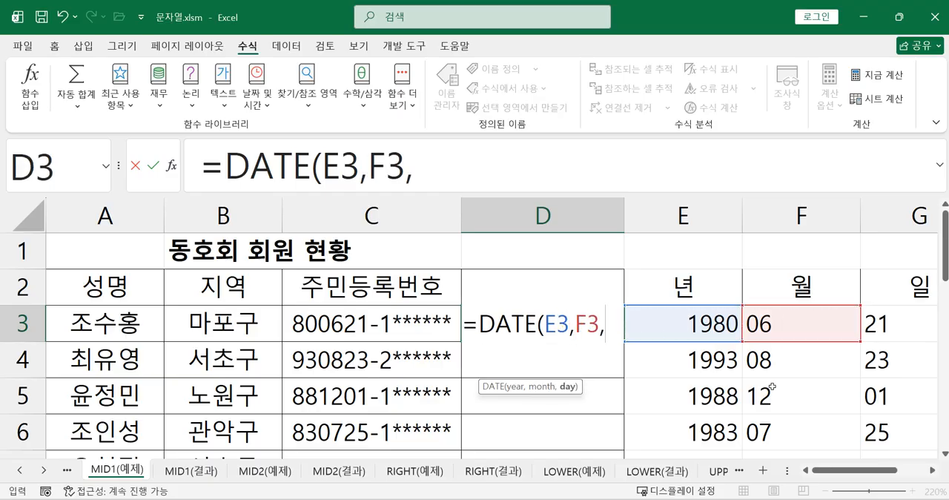
{"action": "left_click", "coordinate": [886, 335]}
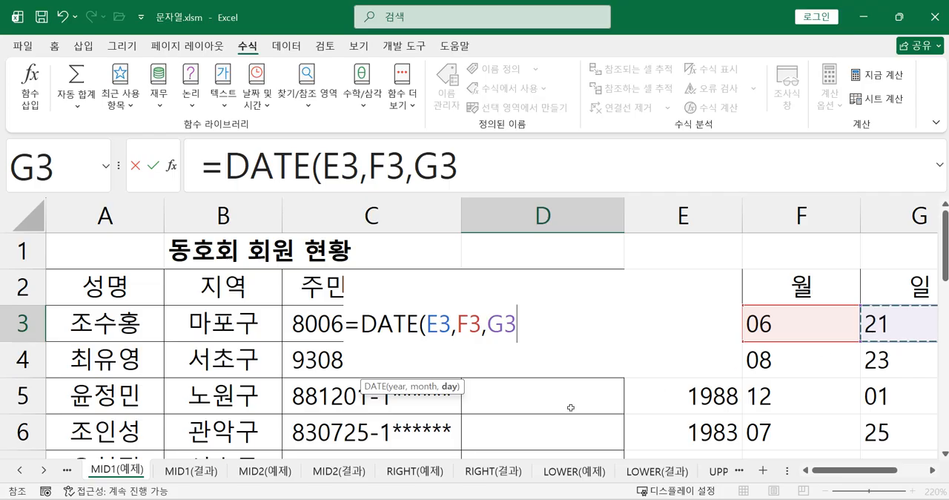
Review the year, month and day arguments in D3 and complete the formula as =DATE(E3,F3,G3).
{"action": "left_click", "coordinate": [442, 326]}
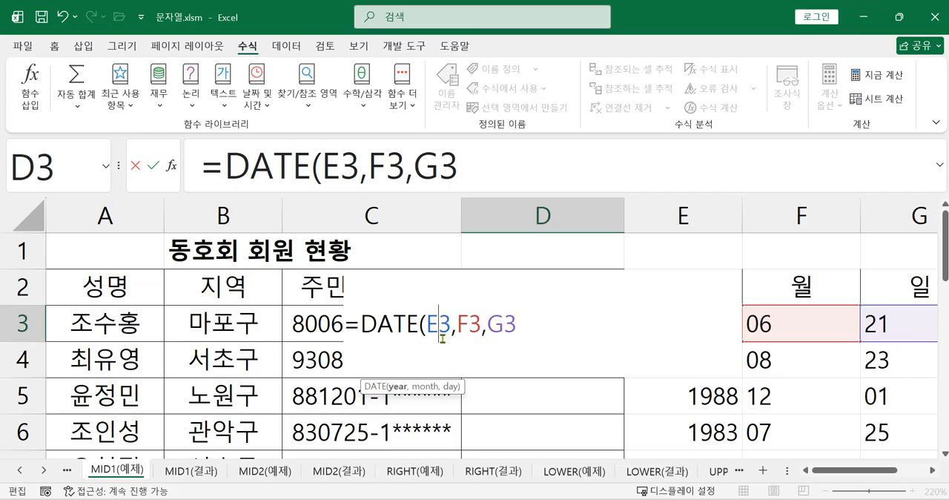
{"action": "left_click", "coordinate": [466, 333]}
{"action": "left_click", "coordinate": [501, 327]}
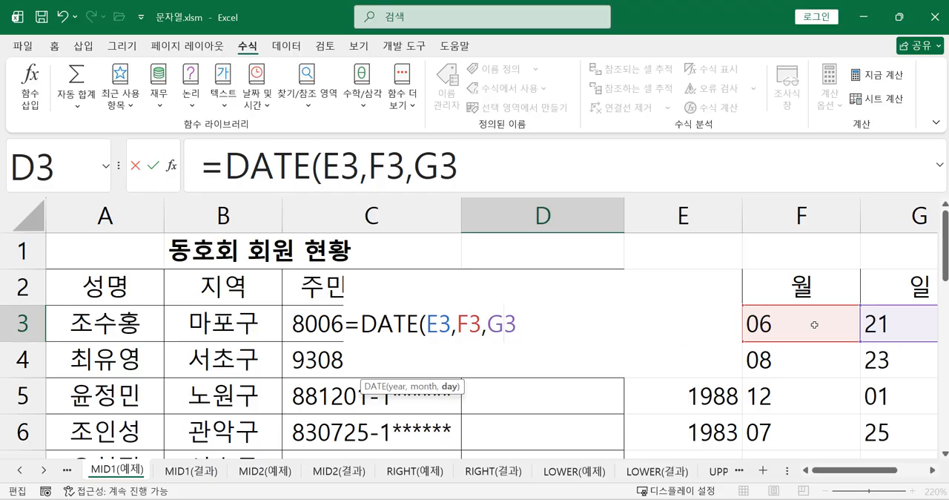
{"action": "type", "text": ")"}
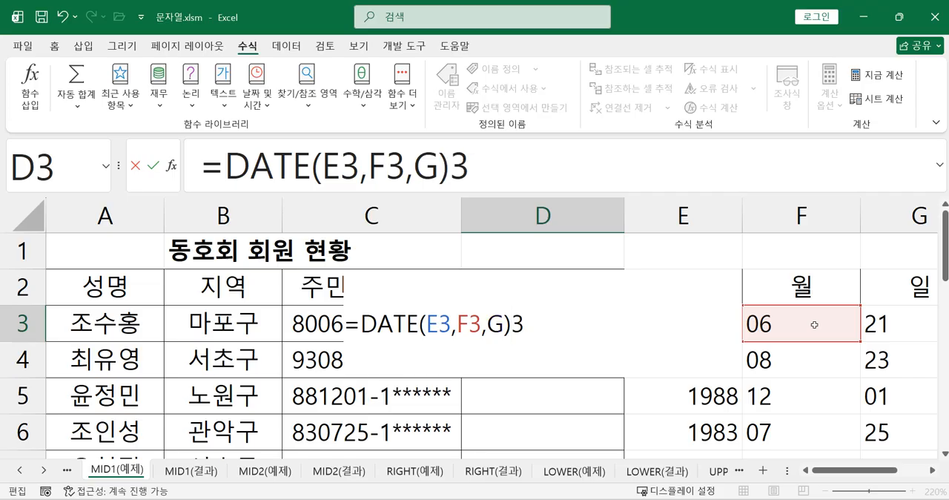
{"action": "key", "text": "BackSpace"}
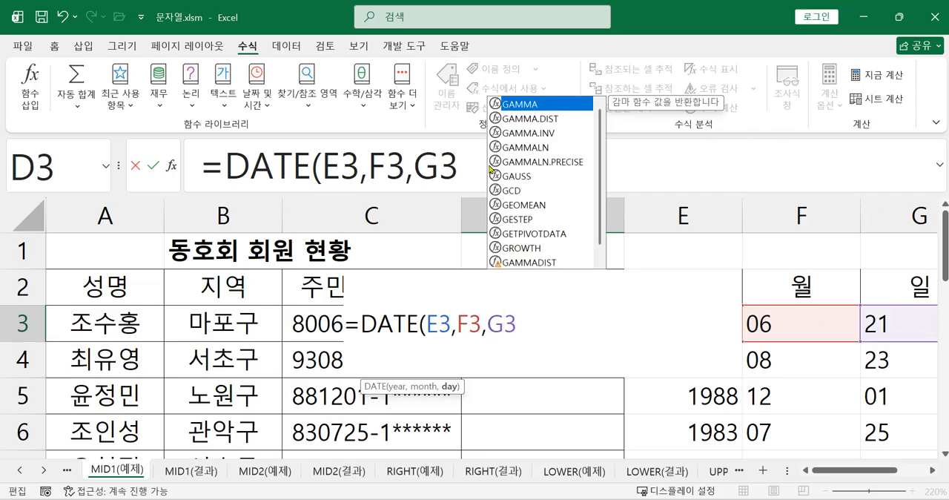
{"action": "left_click", "coordinate": [474, 177]}
{"action": "type", "text": ")"}
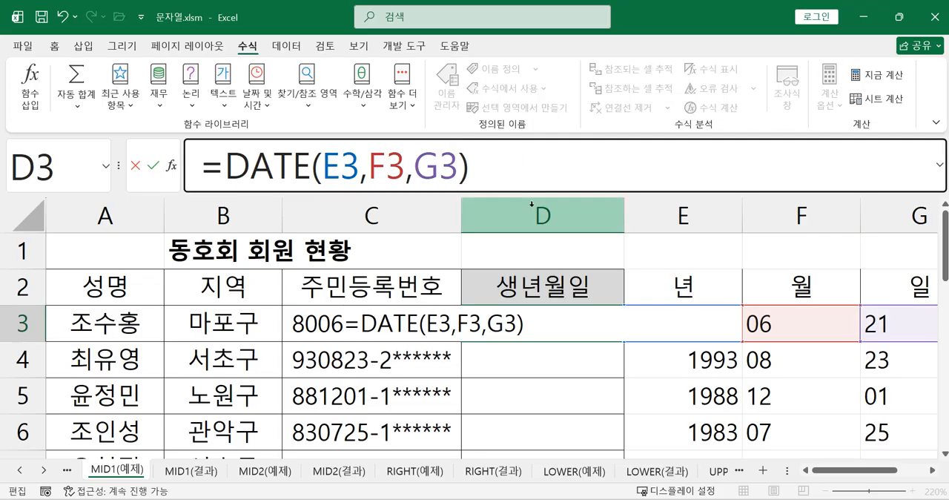
{"action": "key", "text": "Return"}
{"action": "left_click", "coordinate": [569, 324]}
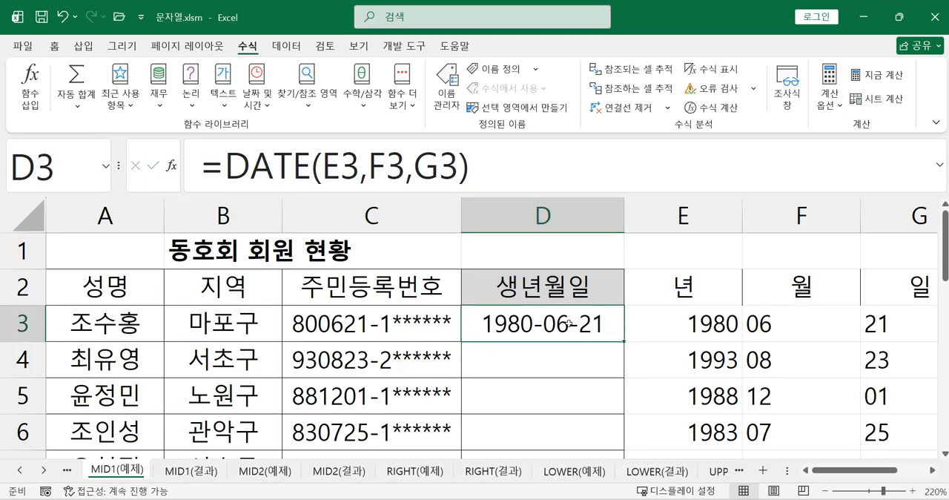
Enter =DATE(E4,F4,G4) in cell D4 to build the second member's birth date.
{"action": "left_click", "coordinate": [561, 361]}
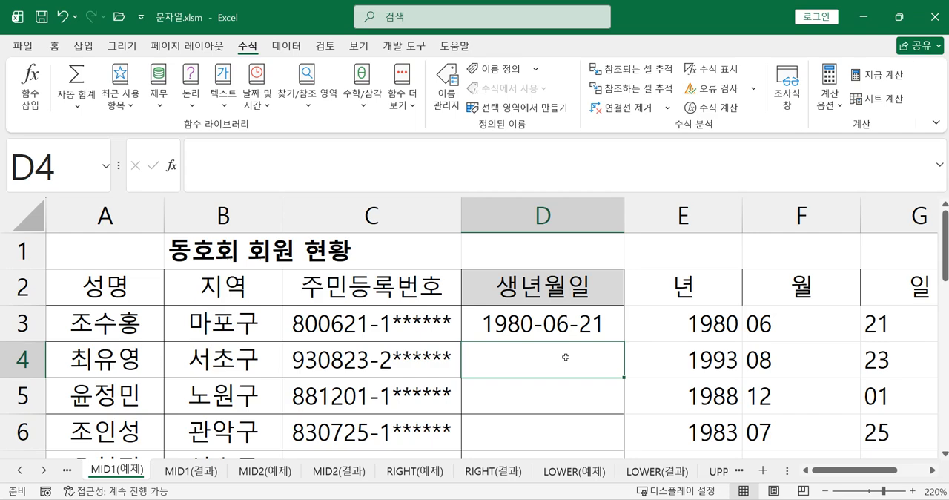
{"action": "type", "text": "=DA"}
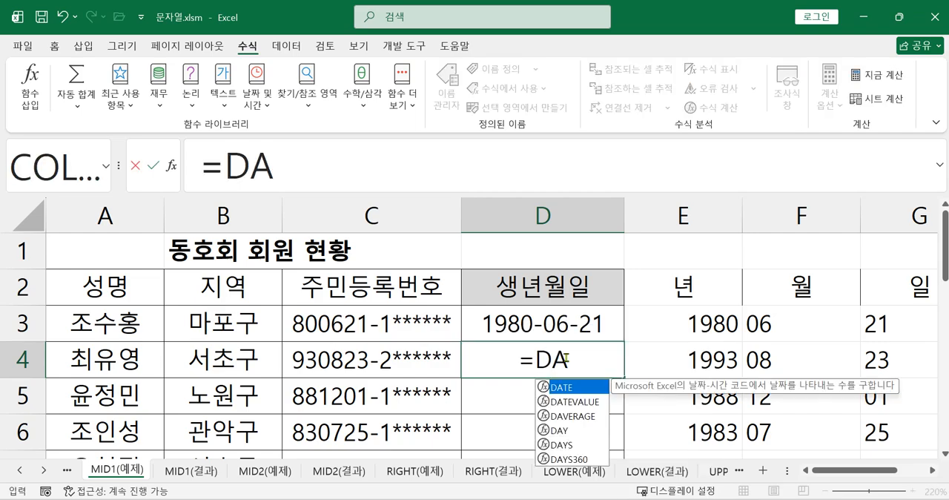
{"action": "double_click", "coordinate": [557, 386]}
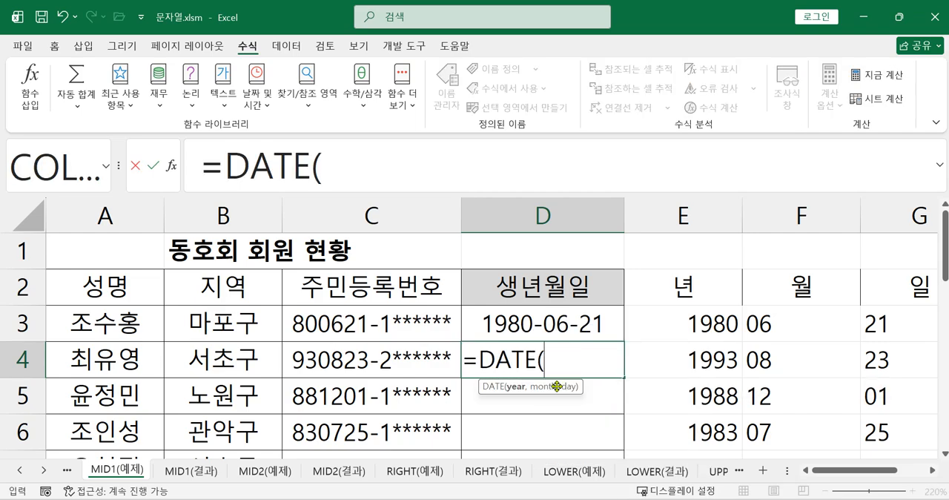
{"action": "left_click", "coordinate": [657, 361]}
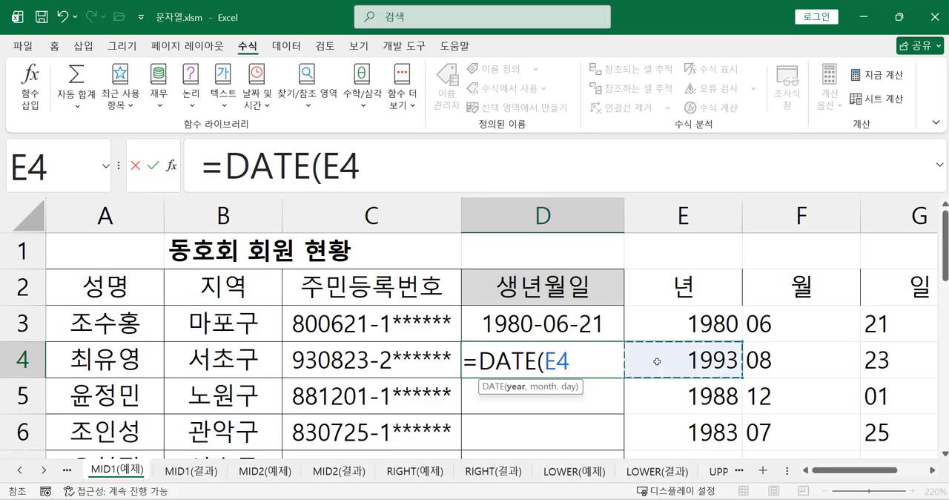
{"action": "type", "text": ","}
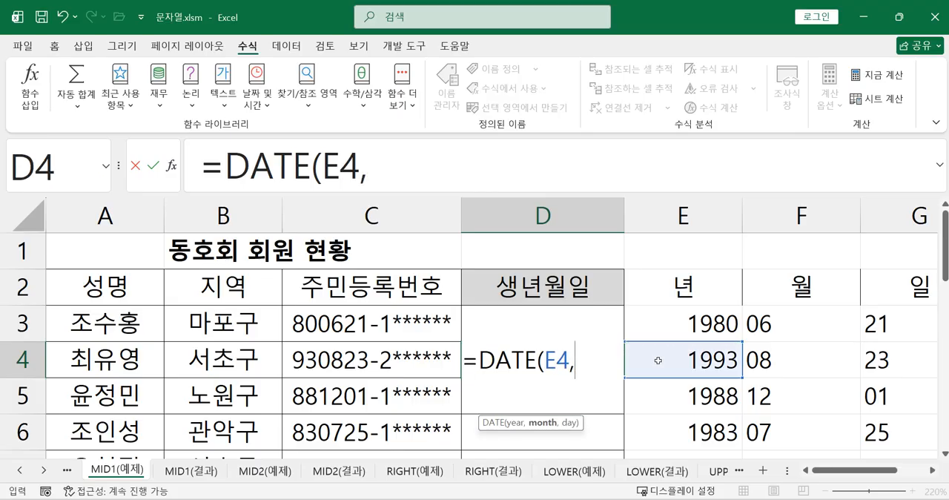
{"action": "left_click", "coordinate": [795, 354]}
{"action": "type", "text": ","}
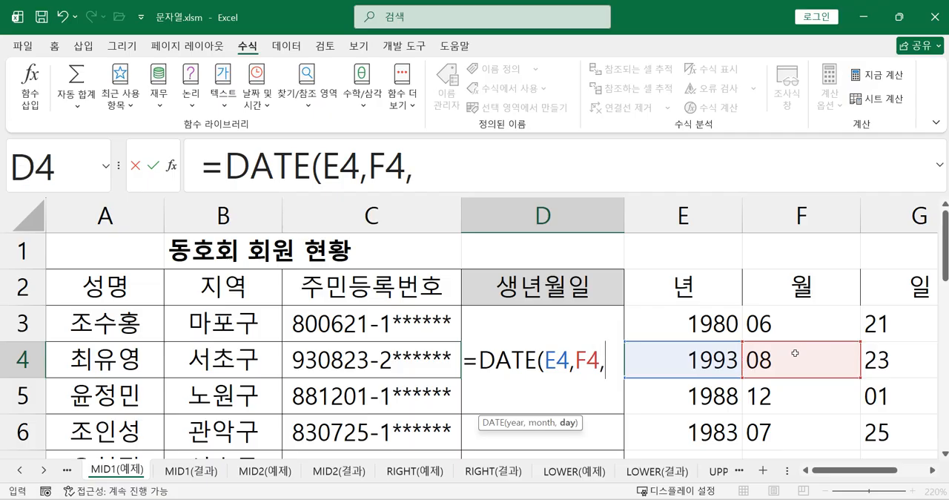
{"action": "left_click", "coordinate": [884, 363]}
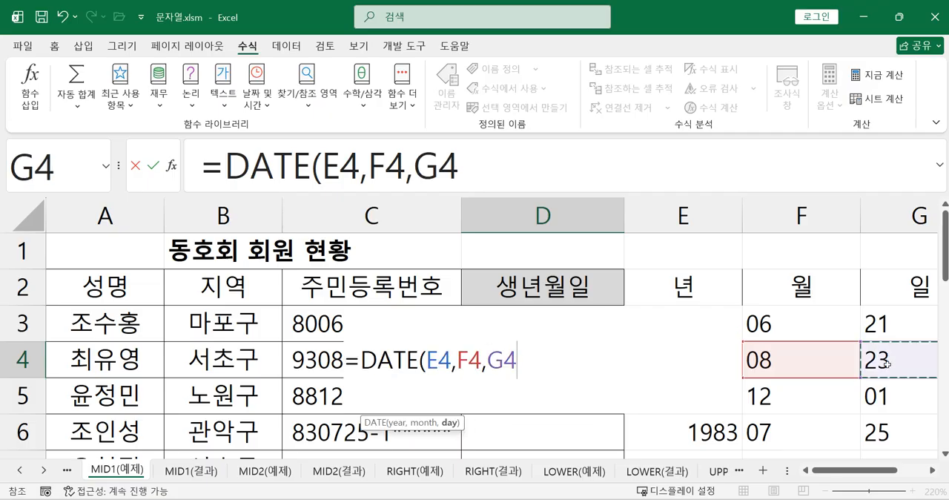
{"action": "type", "text": ")"}
{"action": "key", "text": "Return"}
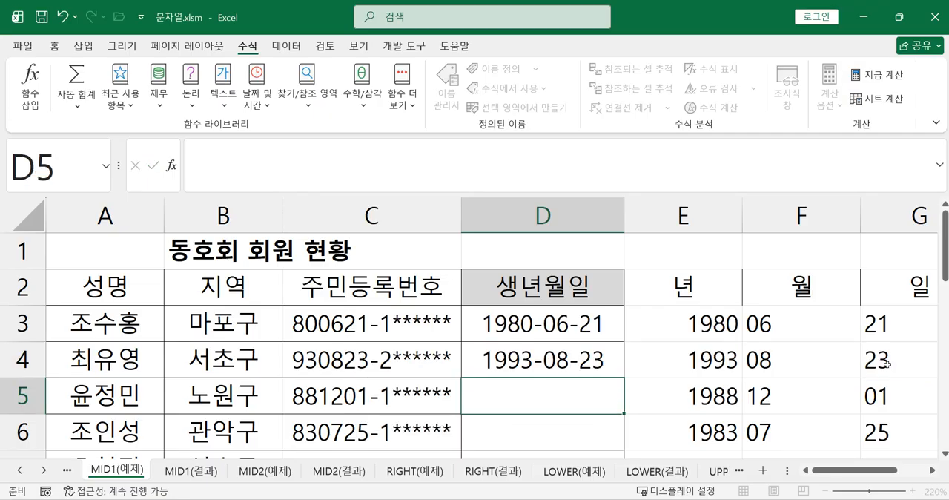
Compare the DATE formulas in D3 and D4, and fill the D4 formula down to D13.
{"action": "left_click", "coordinate": [555, 372]}
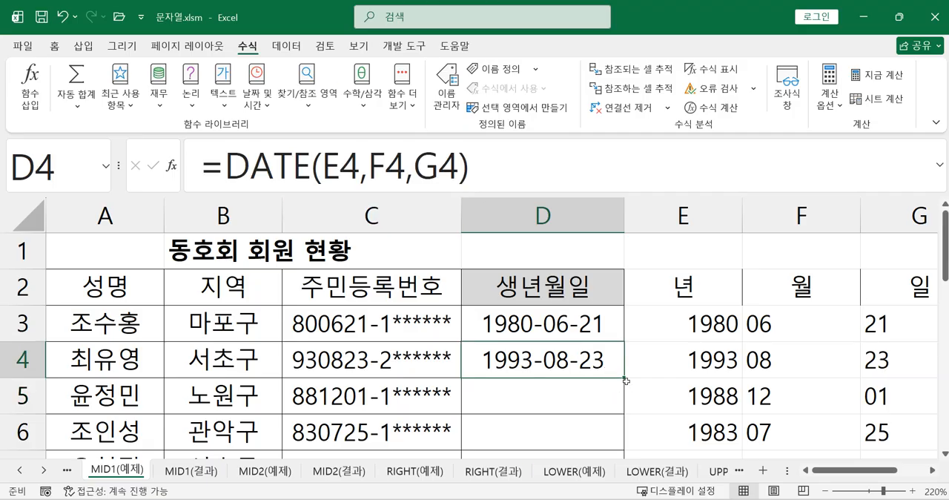
{"action": "left_click", "coordinate": [585, 325]}
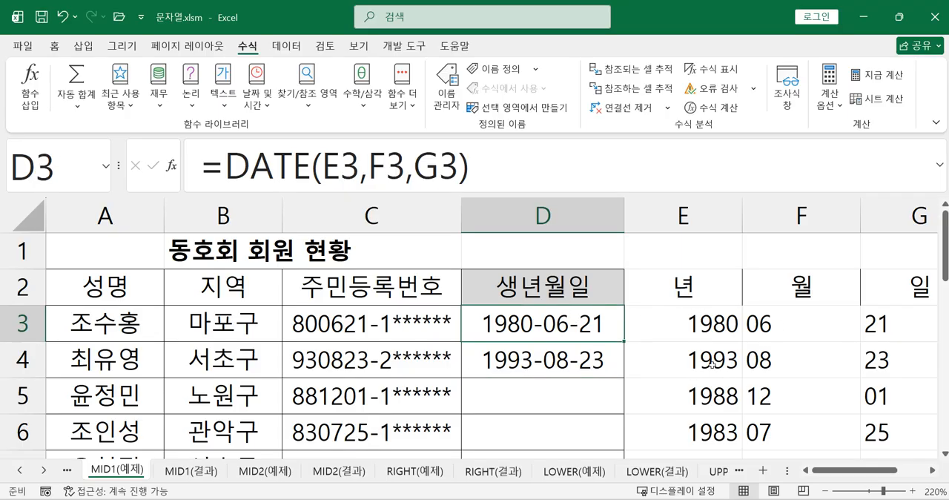
{"action": "left_click", "coordinate": [609, 358]}
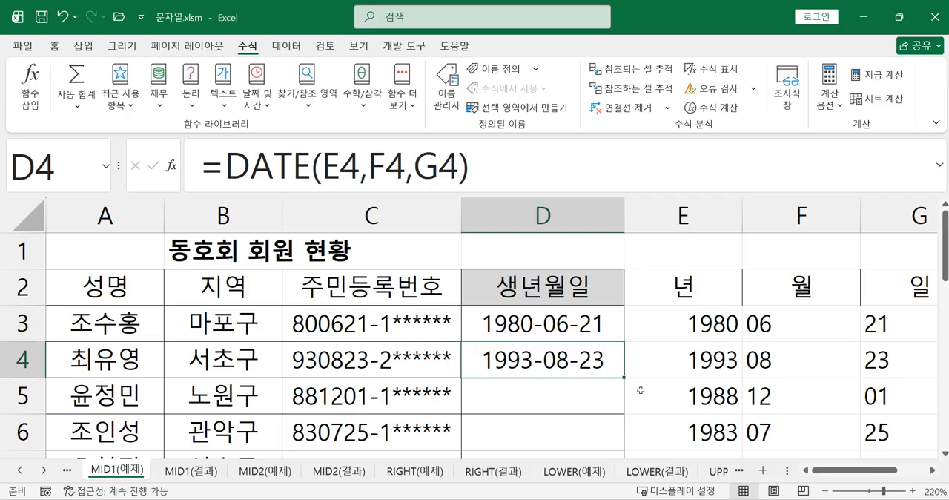
{"action": "left_click_drag", "start_coordinate": [626, 379], "coordinate": [608, 423]}
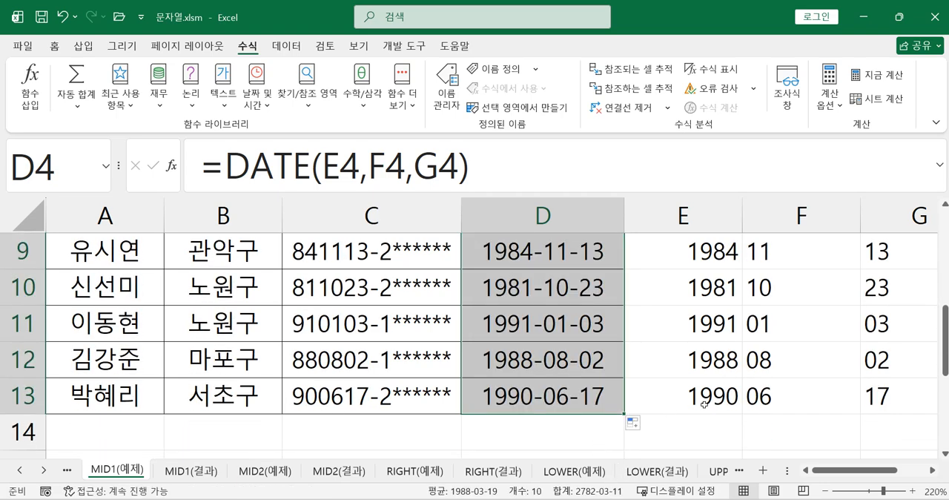
{"action": "scroll", "coordinate": [656, 402], "scroll_direction": "up", "scroll_amount": 3}
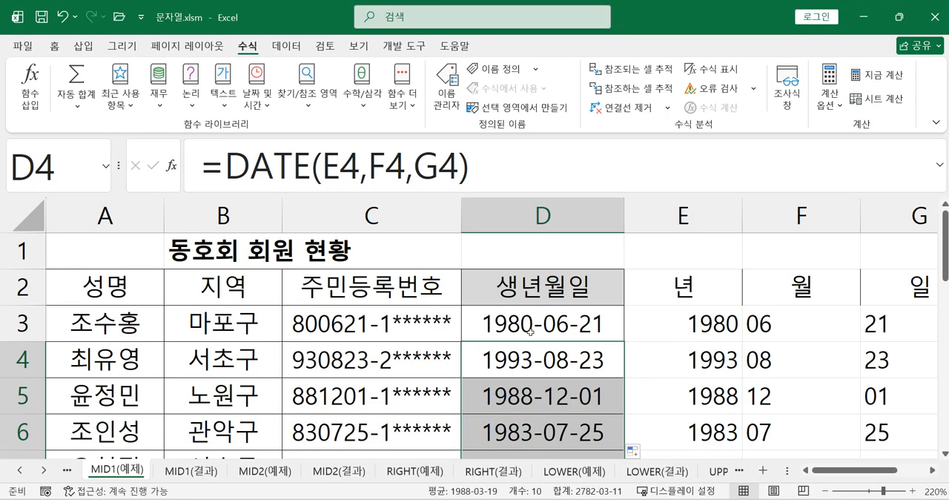
{"action": "left_click", "coordinate": [530, 331]}
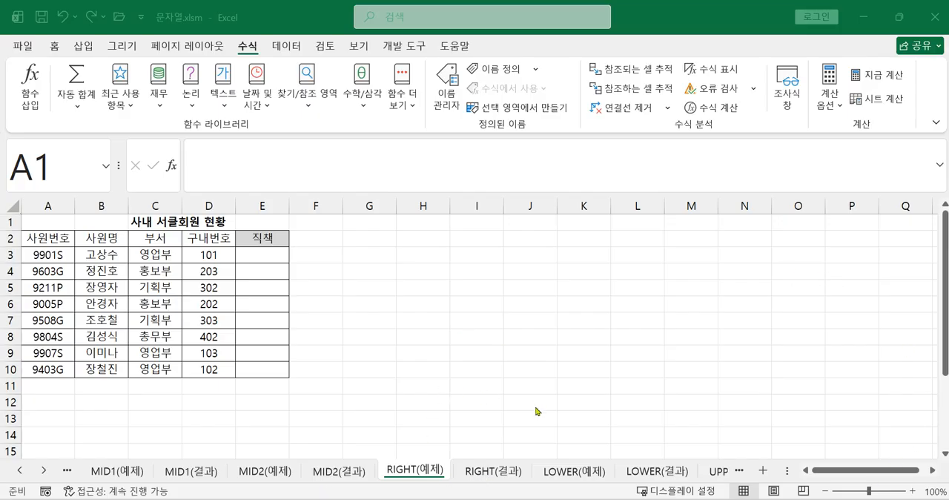
Enter =RIGHT(A3,1) in cell E3 to extract the position code from the first employee number.
{"action": "scroll", "coordinate": [517, 435], "scroll_direction": "up", "scroll_amount": 2, "text": "ctrl"}
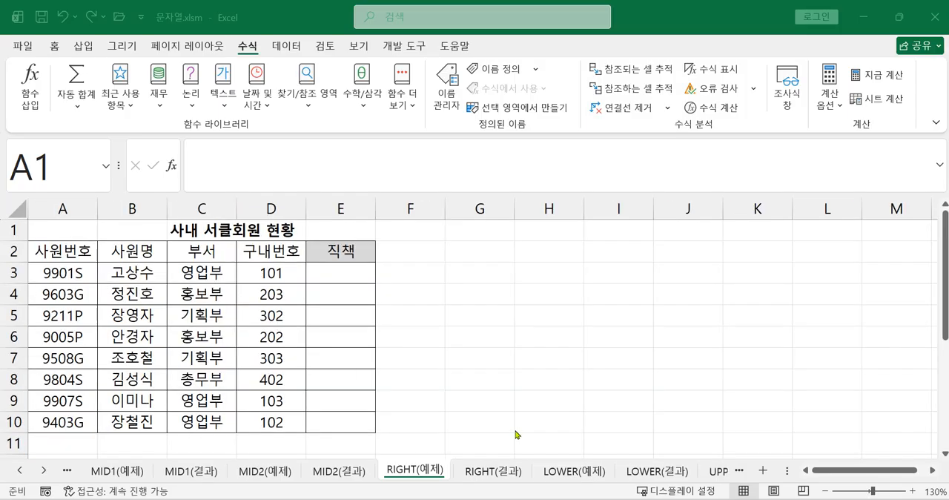
{"action": "left_click", "coordinate": [191, 19]}
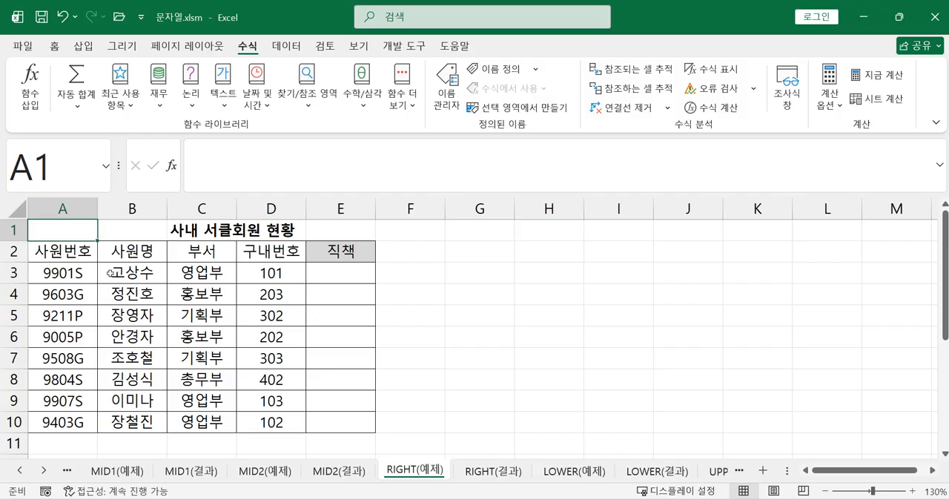
{"action": "left_click", "coordinate": [348, 283]}
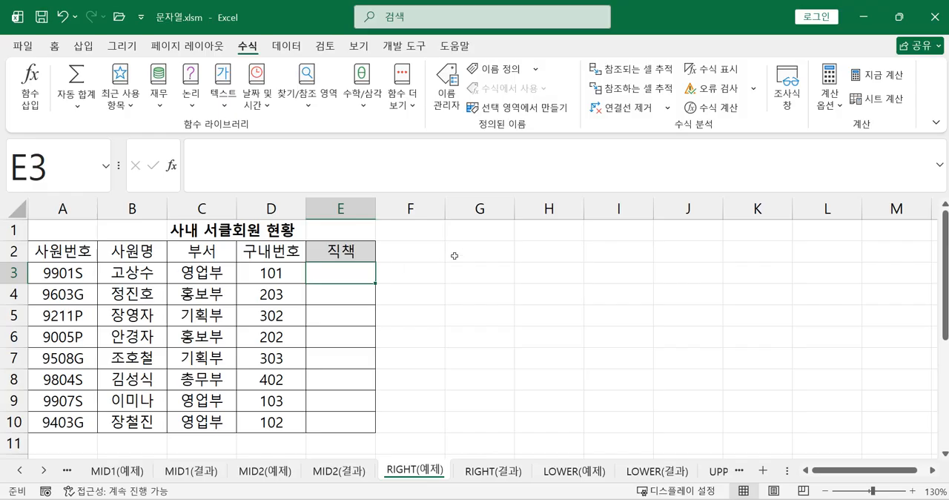
{"action": "type", "text": "="}
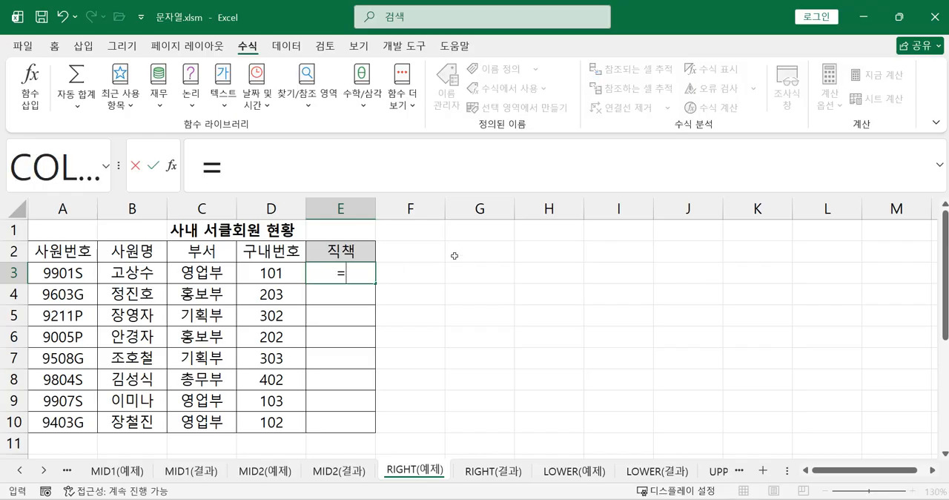
{"action": "type", "text": "RI"}
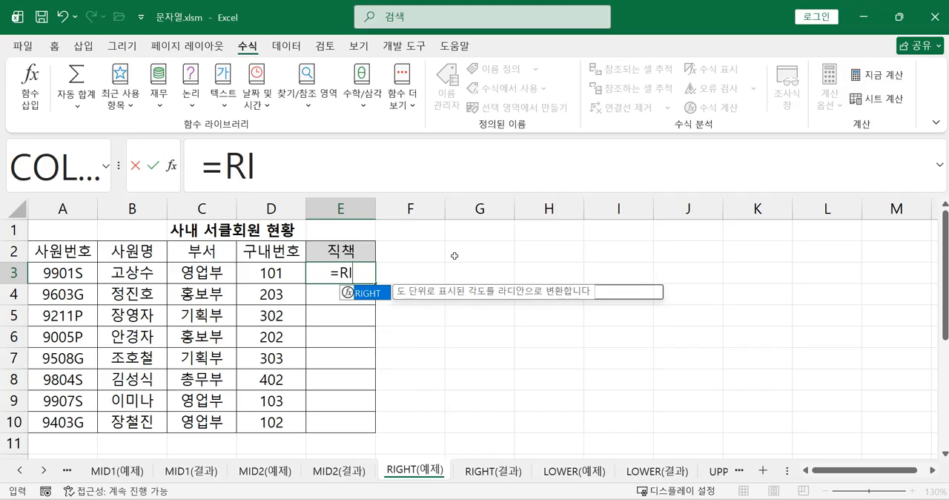
{"action": "double_click", "coordinate": [360, 294]}
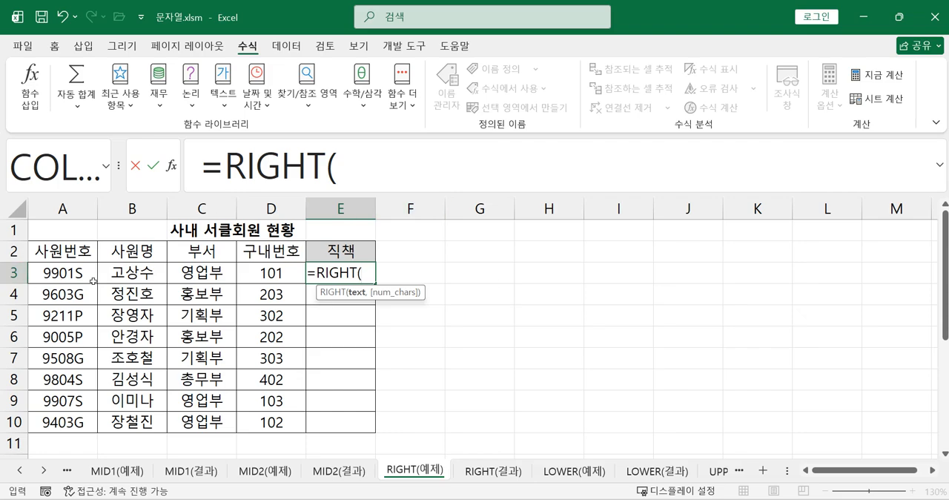
{"action": "left_click", "coordinate": [69, 273]}
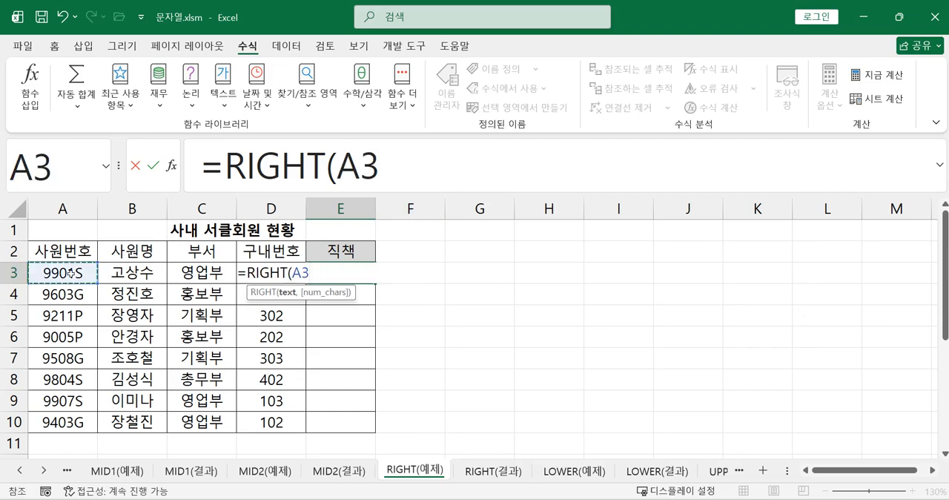
{"action": "left_click", "coordinate": [390, 173]}
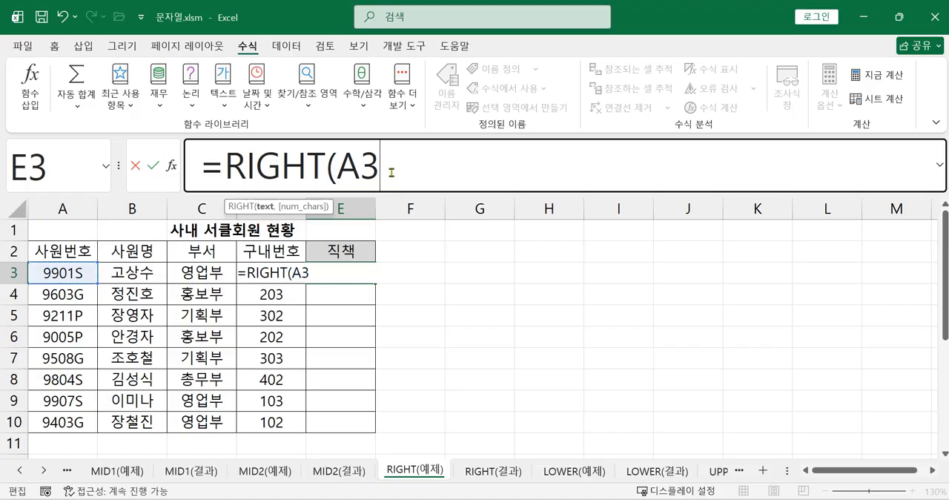
{"action": "type", "text": ",1"}
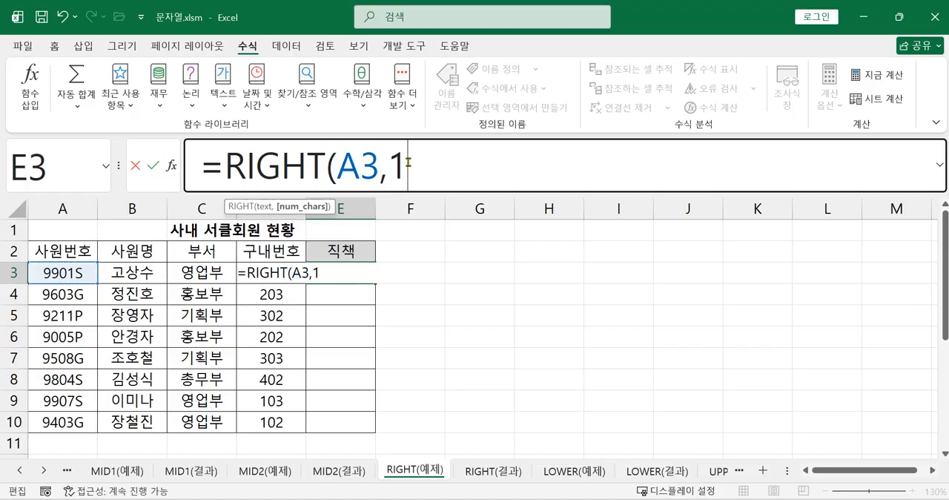
{"action": "type", "text": ")"}
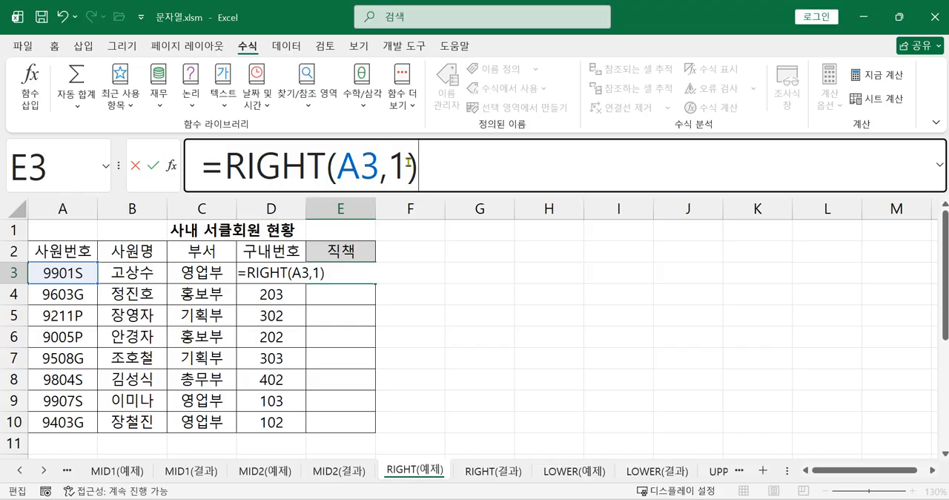
{"action": "key", "text": "Return"}
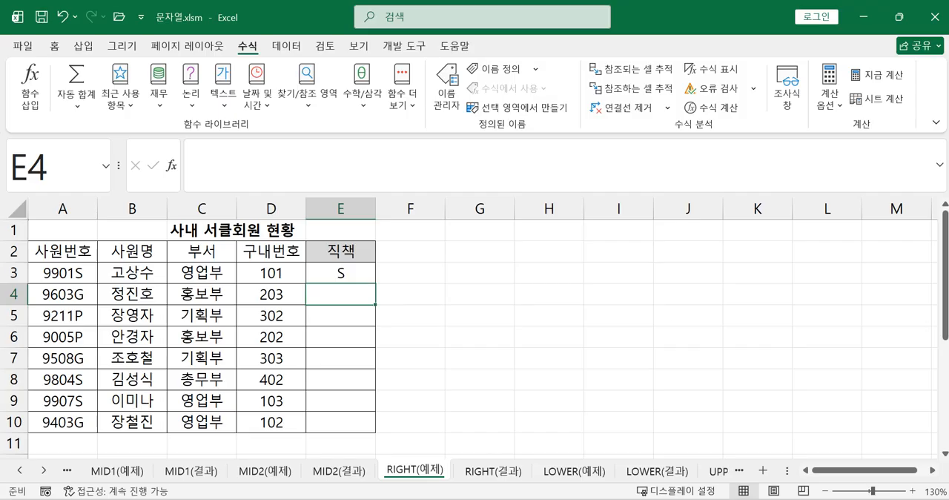
Enter =RIGHT(A4,1) in cell E4 and fill the formula down to E10.
{"action": "type", "text": "=RI"}
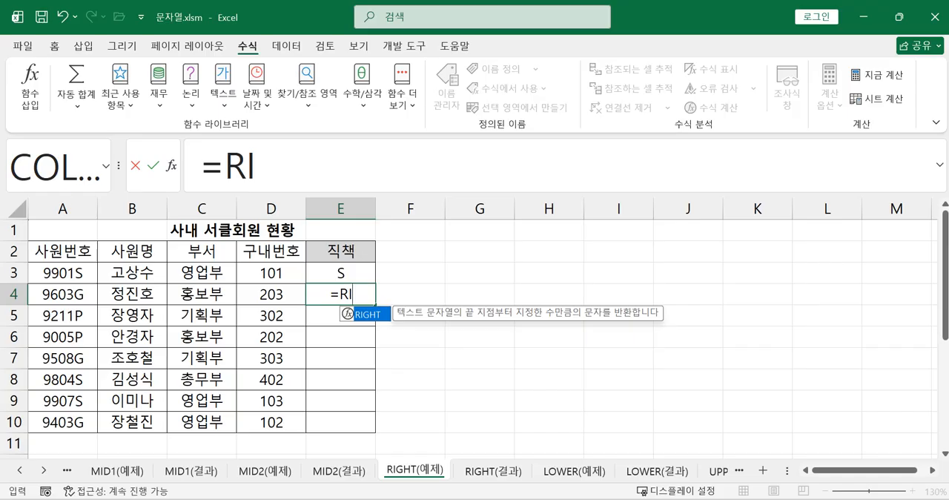
{"action": "key", "text": "Tab"}
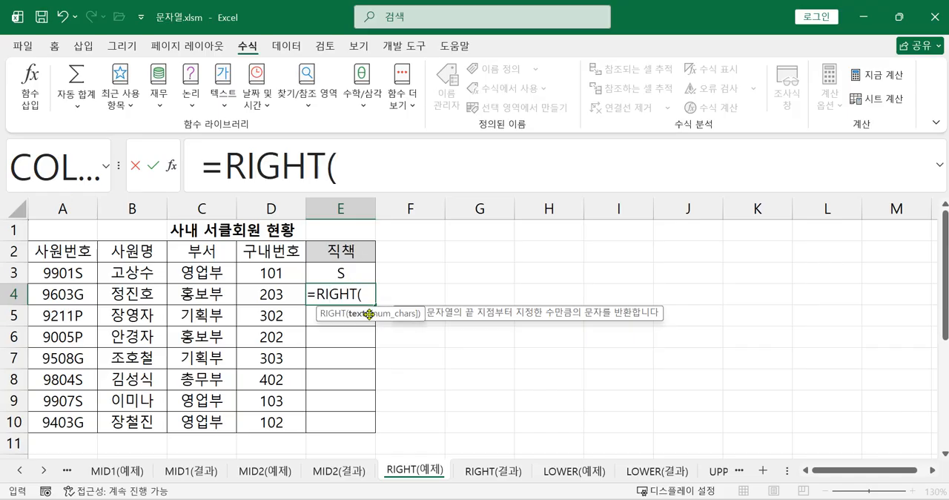
{"action": "left_click", "coordinate": [60, 296]}
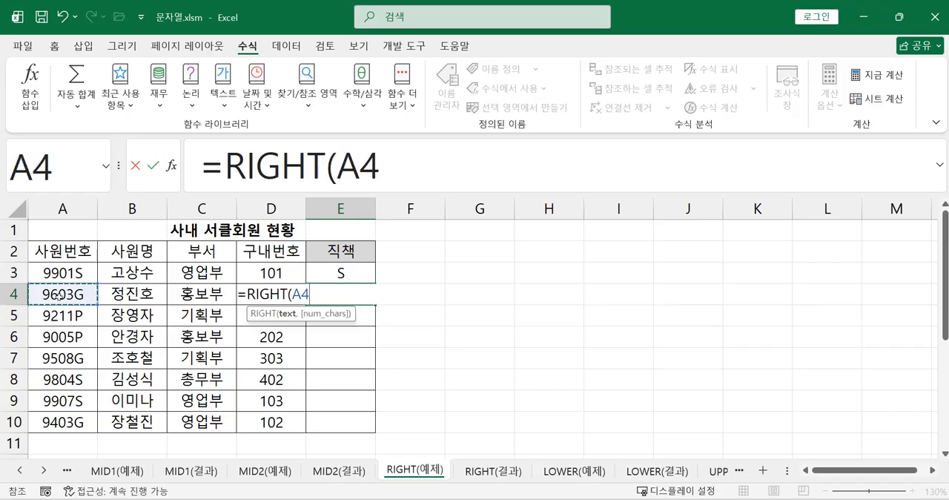
{"action": "type", "text": ",1)"}
{"action": "key", "text": "Return"}
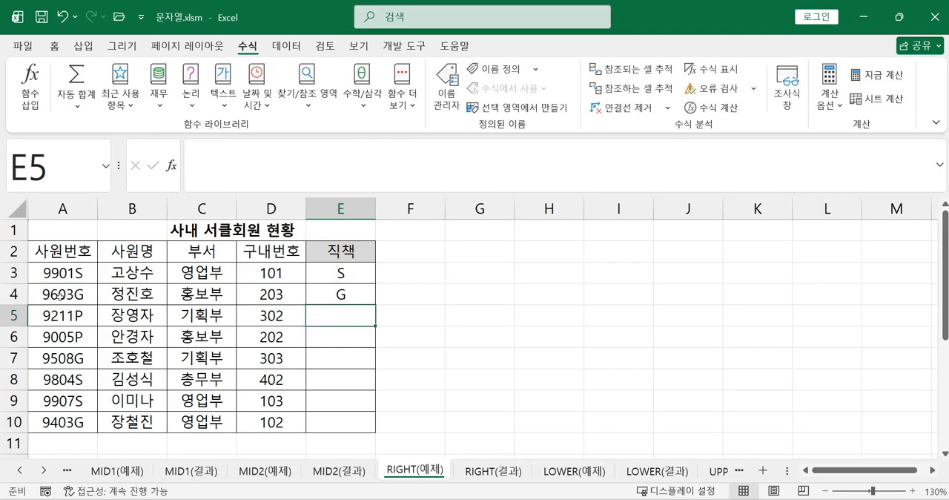
{"action": "left_click", "coordinate": [329, 296]}
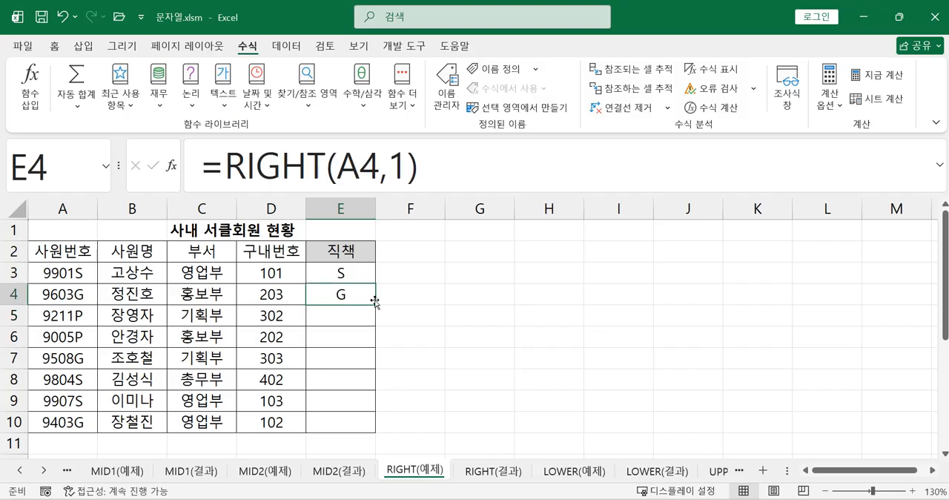
{"action": "left_click_drag", "start_coordinate": [376, 306], "coordinate": [356, 438]}
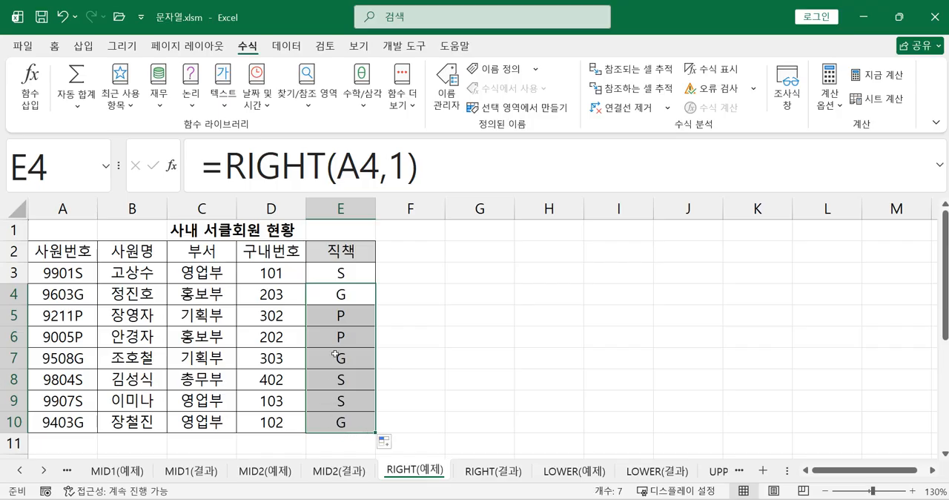
Review the RIGHT formulas in the 직책 column, comparing the cell references from E3 to E7.
{"action": "left_click", "coordinate": [337, 273]}
{"action": "left_click", "coordinate": [338, 309]}
{"action": "left_click", "coordinate": [336, 298]}
{"action": "left_click", "coordinate": [338, 312]}
{"action": "left_click", "coordinate": [346, 335]}
{"action": "left_click", "coordinate": [347, 366]}
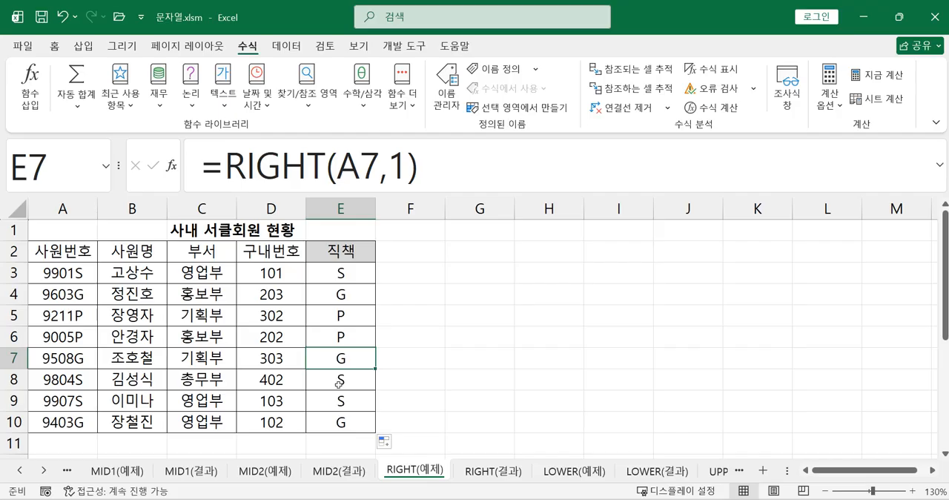
{"action": "left_click", "coordinate": [341, 273]}
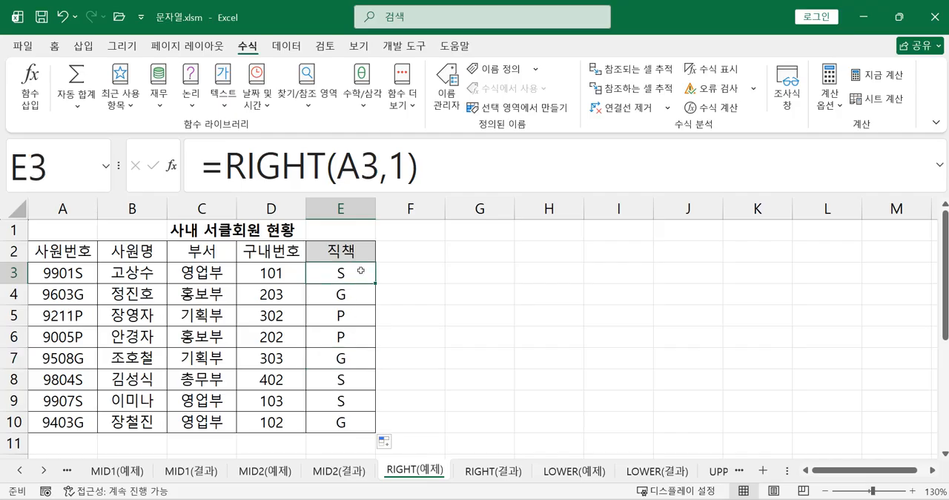
{"action": "left_click", "coordinate": [354, 300]}
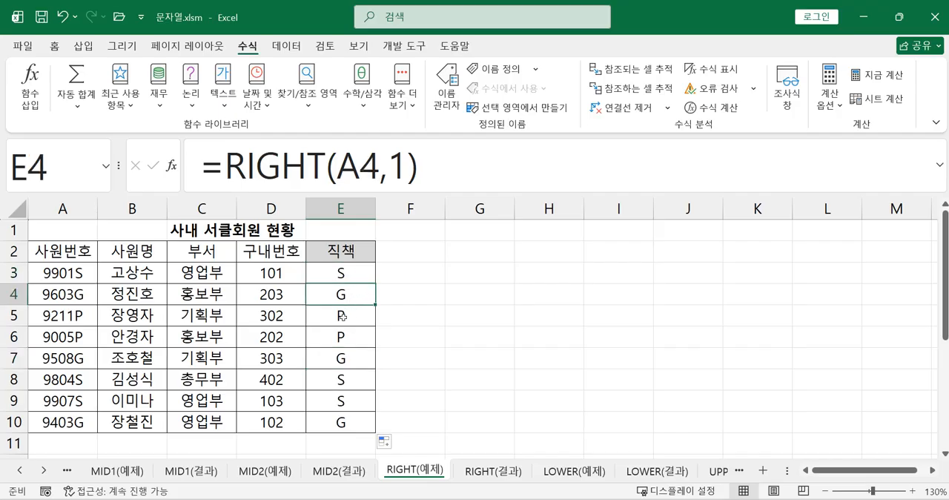
{"action": "left_click", "coordinate": [347, 318]}
{"action": "left_click", "coordinate": [349, 344]}
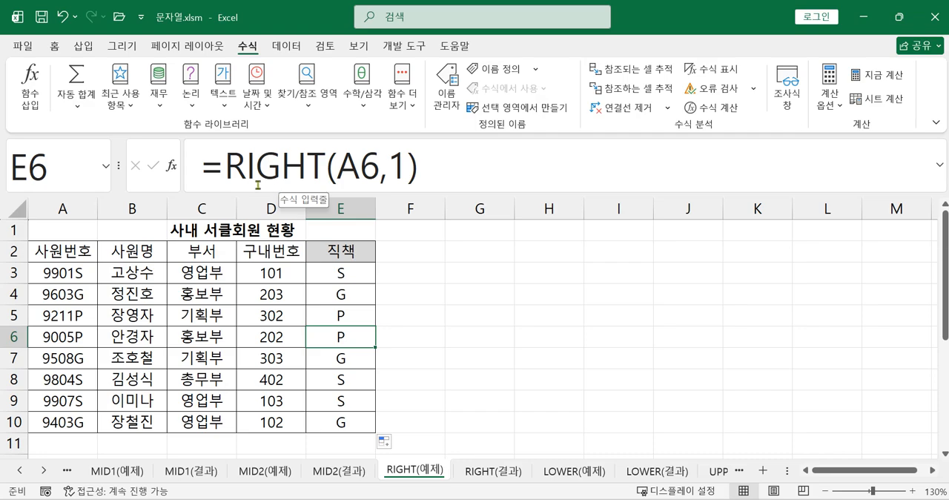
Extend the formula in E3 to =RIGHT(A3,1)="S" to test whether the position code is S.
{"action": "left_click", "coordinate": [335, 273]}
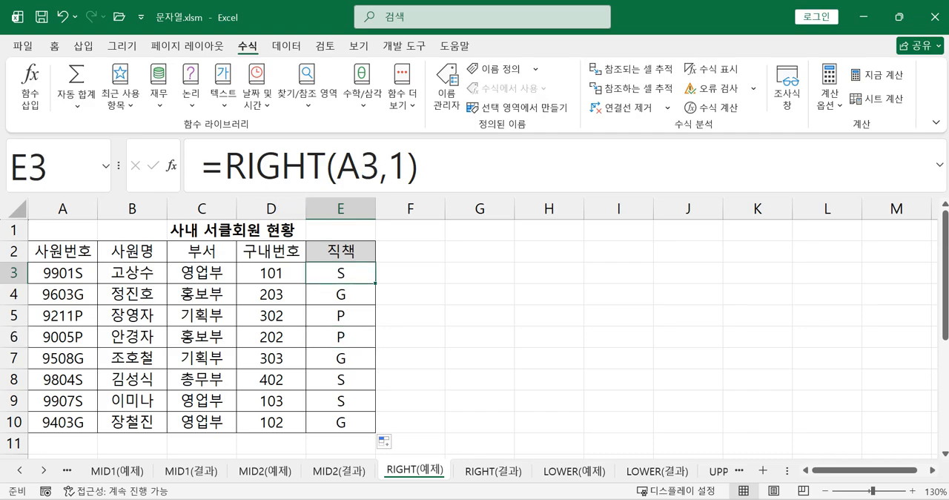
{"action": "key", "text": "alt+Tab"}
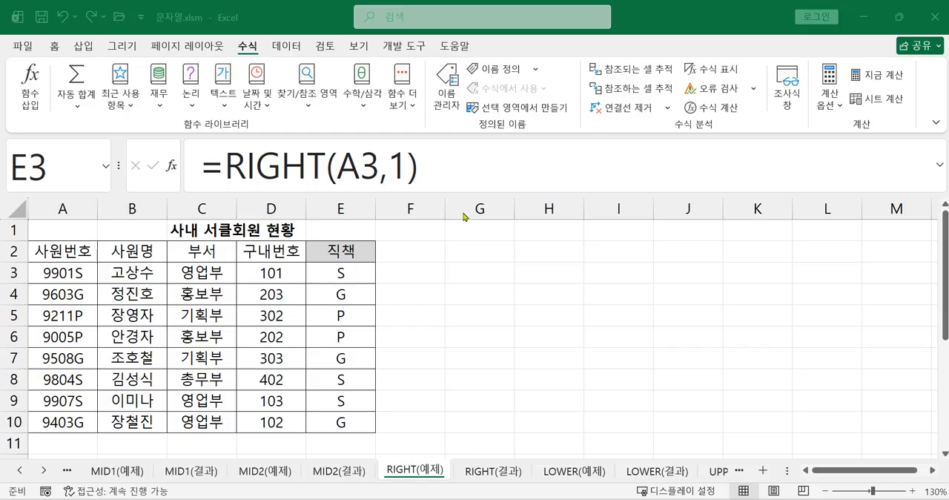
{"action": "left_click", "coordinate": [466, 171]}
{"action": "type", "text": "="}
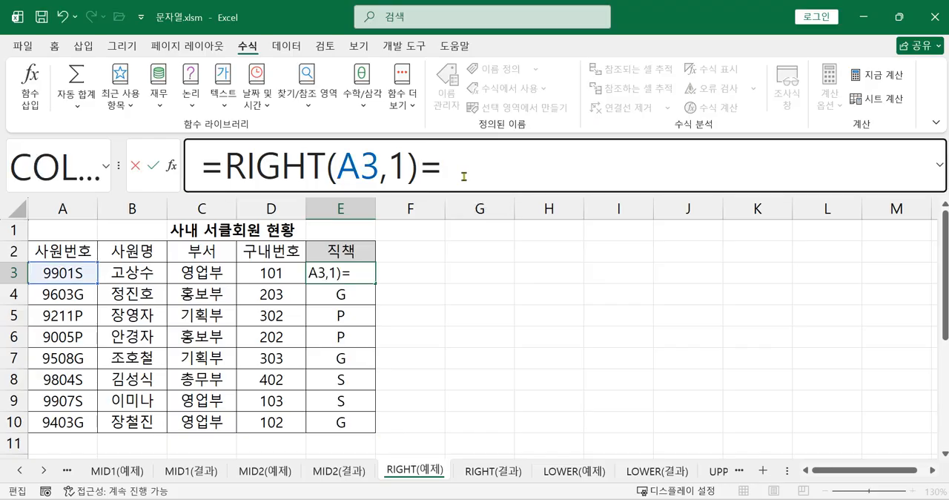
{"action": "type", "text": "\"$"}
{"action": "key", "text": "BackSpace"}
{"action": "type", "text": "S\""}
{"action": "key", "text": "Return"}
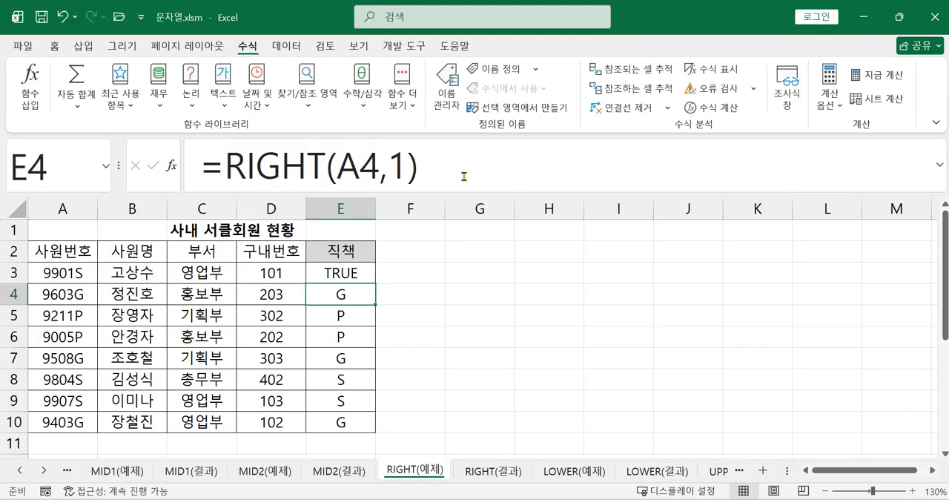
Insert an IF function at the start of the E3 formula, using RIGHT(A3,1)="S" as its logical test.
{"action": "left_click", "coordinate": [365, 278]}
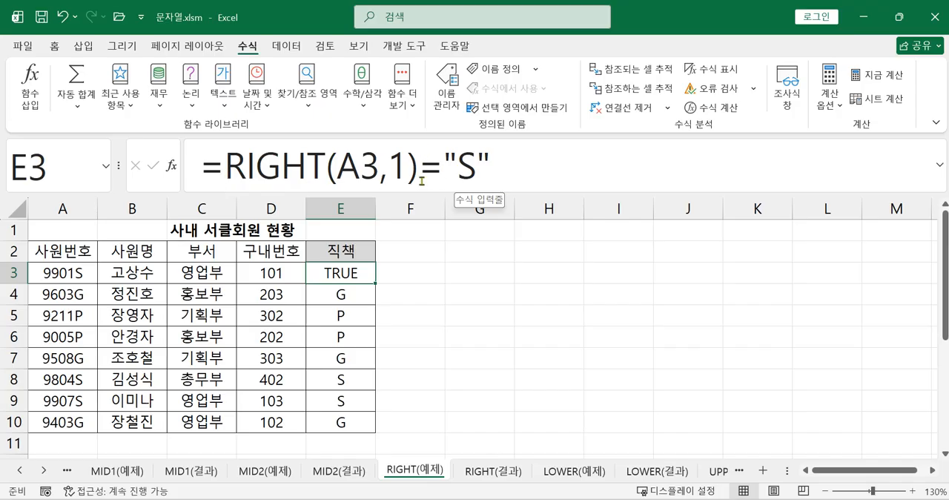
{"action": "left_click", "coordinate": [501, 171]}
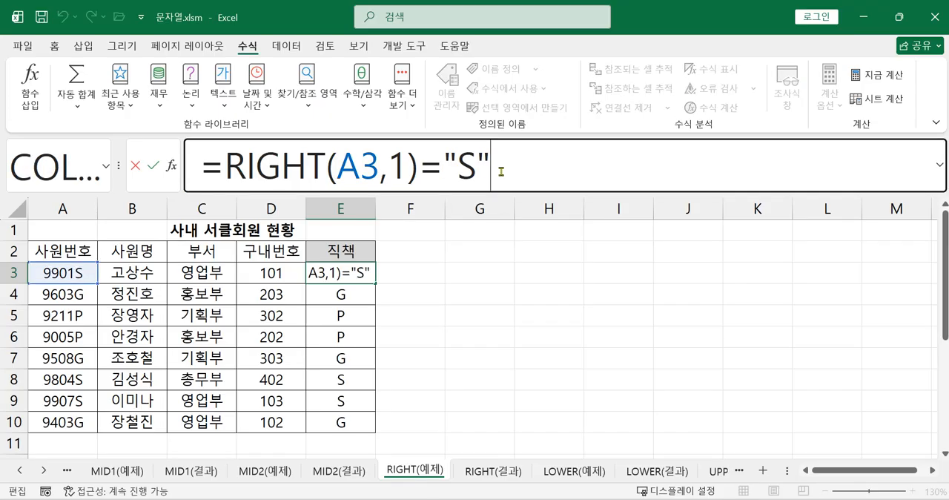
{"action": "left_click", "coordinate": [214, 165]}
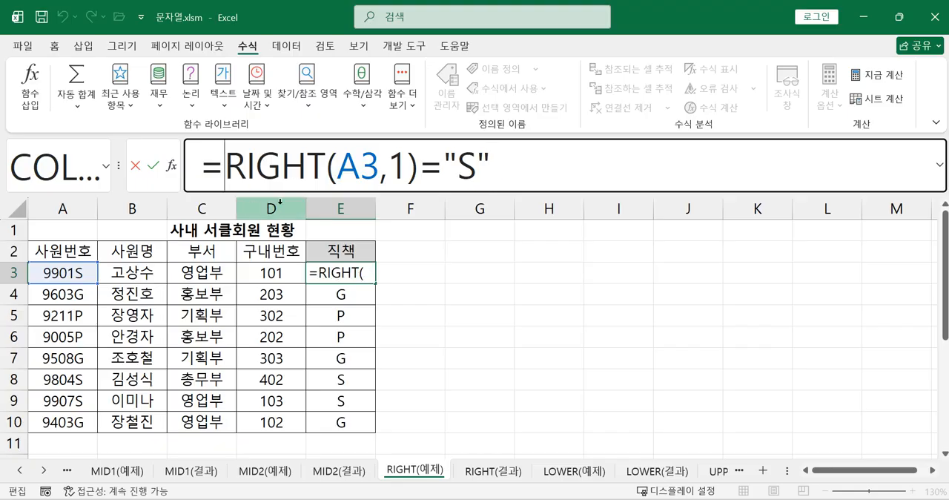
{"action": "type", "text": "IF"}
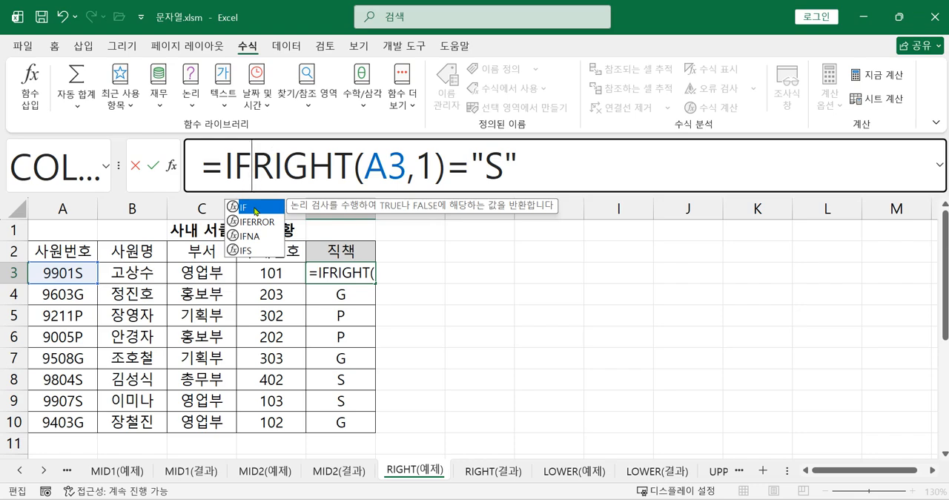
{"action": "double_click", "coordinate": [254, 209]}
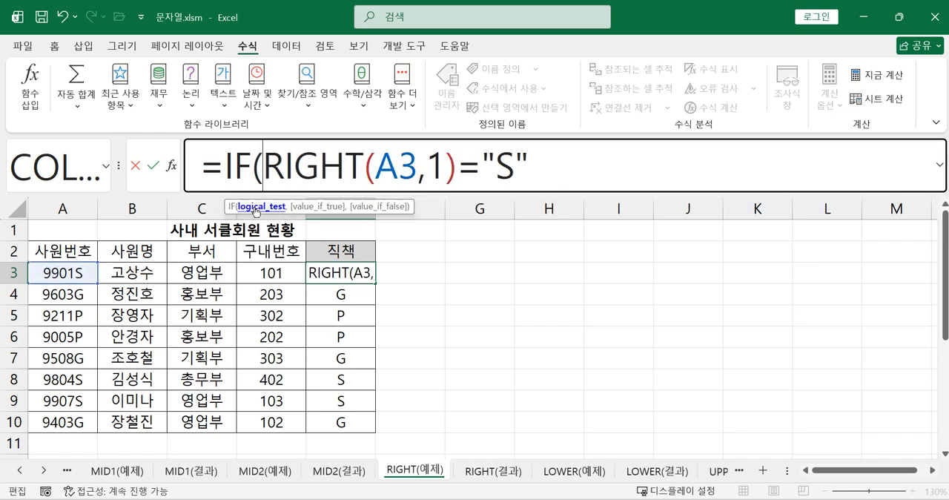
{"action": "left_click", "coordinate": [253, 167]}
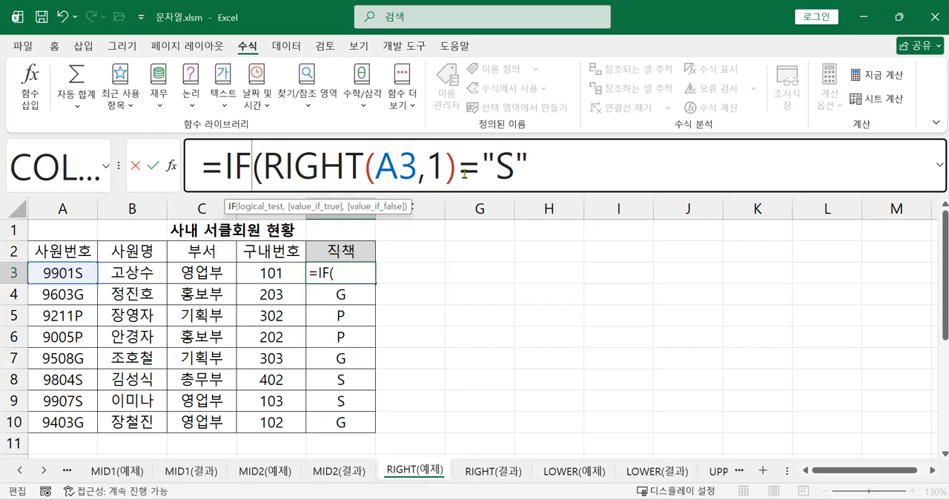
{"action": "left_click", "coordinate": [552, 171]}
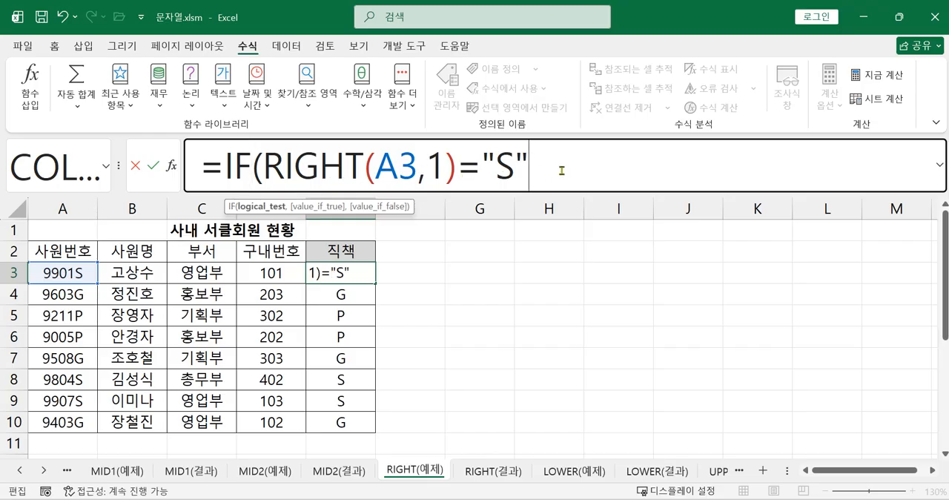
Add "사원" as the value-if-true argument of the IF formula in E3.
{"action": "type", "text": ","}
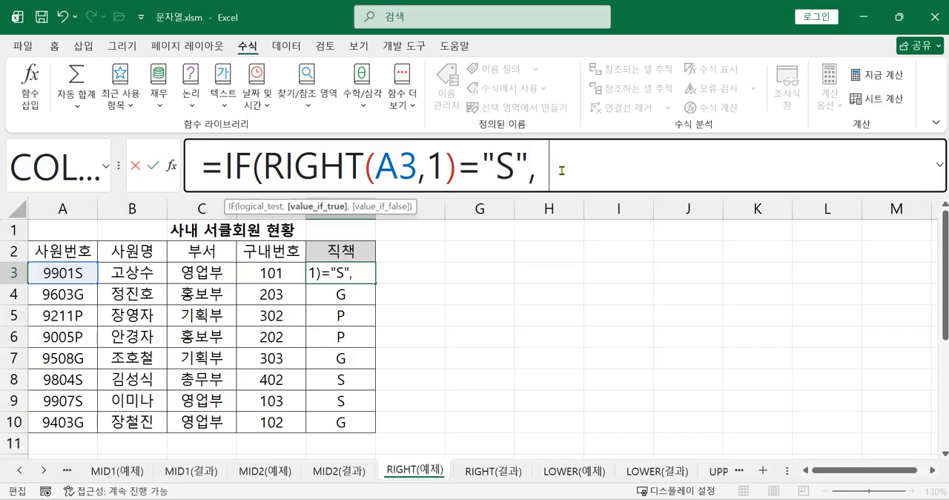
{"action": "type", "text": " \""}
{"action": "type", "text": "TK"}
{"action": "key", "text": "BackSpace"}
{"action": "key", "text": "BackSpace"}
{"action": "type", "text": "사원"}
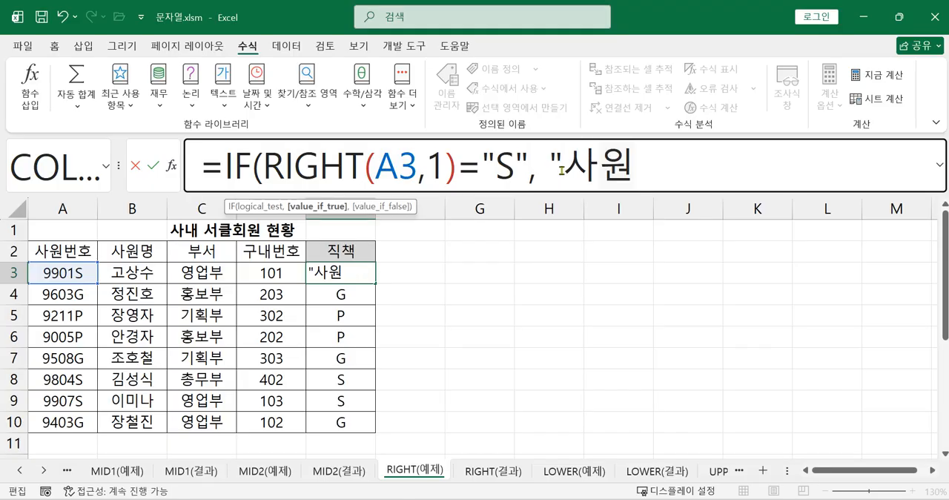
{"action": "type", "text": "\","}
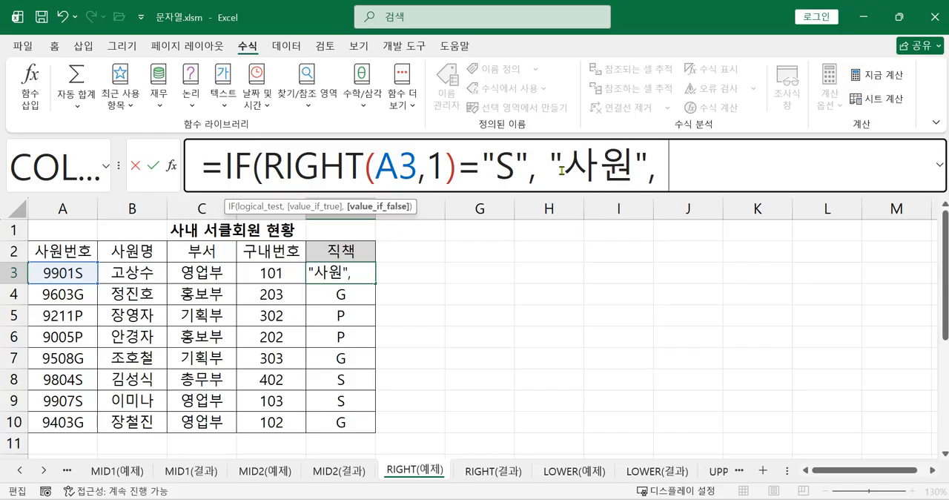
{"action": "type", "text": " \""}
Complete the E3 formula with "임원" as the value-if-false and fill it down to E10.
{"action": "type", "text": "임원\""}
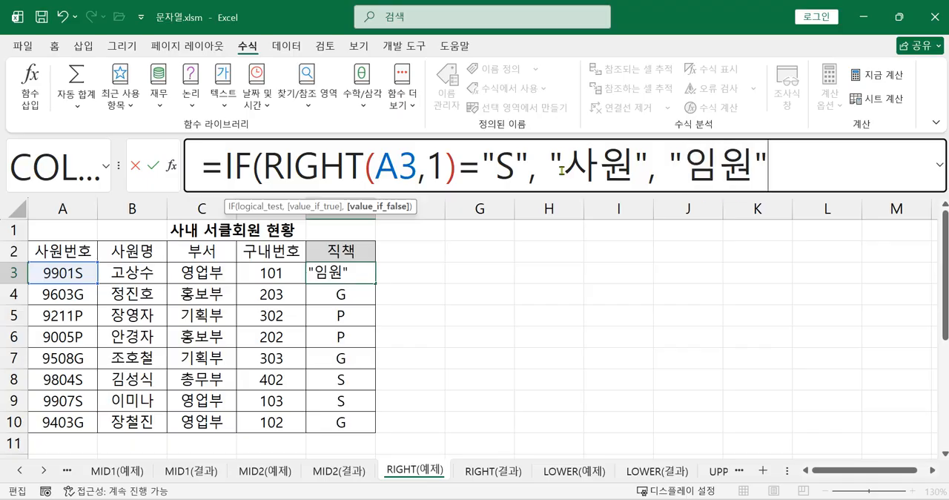
{"action": "type", "text": " 0"}
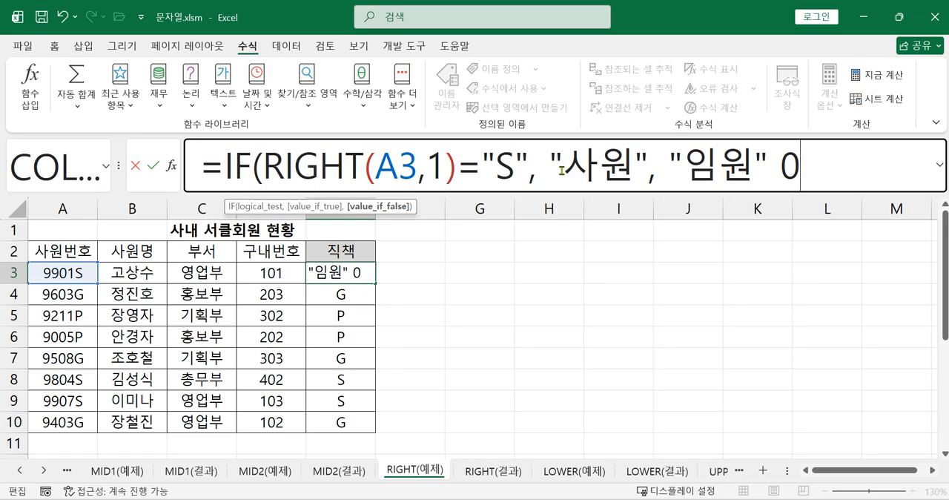
{"action": "key", "text": "BackSpace"}
{"action": "type", "text": ")"}
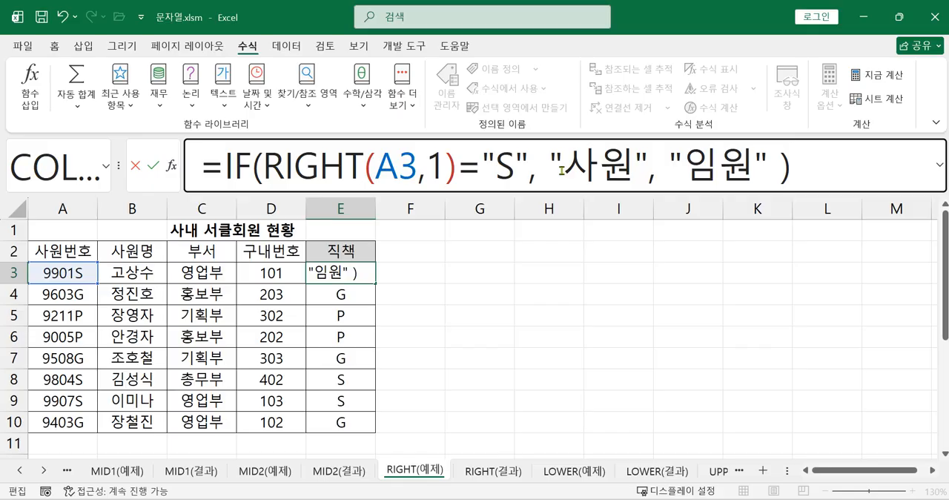
{"action": "key", "text": "Return"}
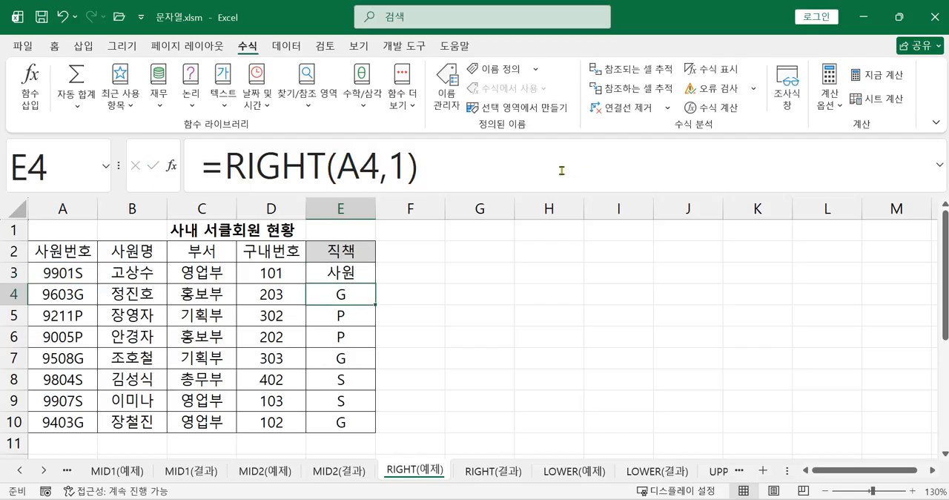
{"action": "left_click", "coordinate": [346, 276]}
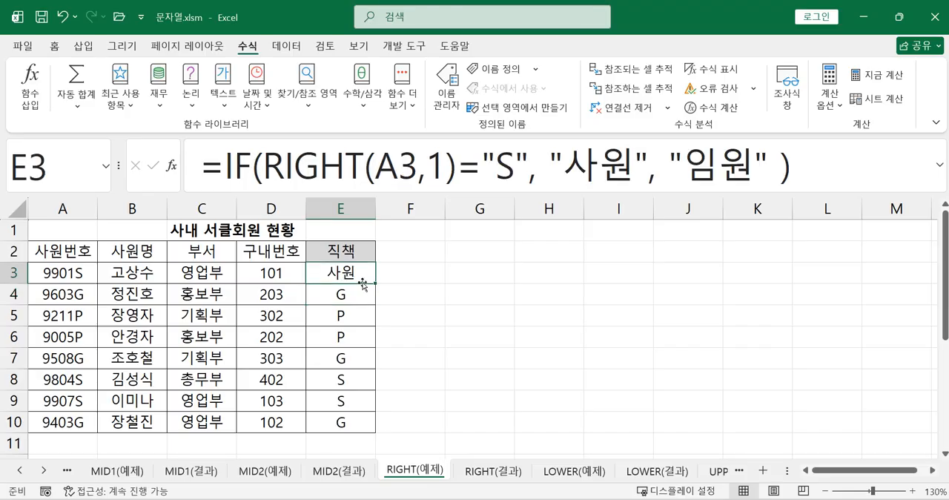
{"action": "left_click_drag", "start_coordinate": [376, 284], "coordinate": [374, 430]}
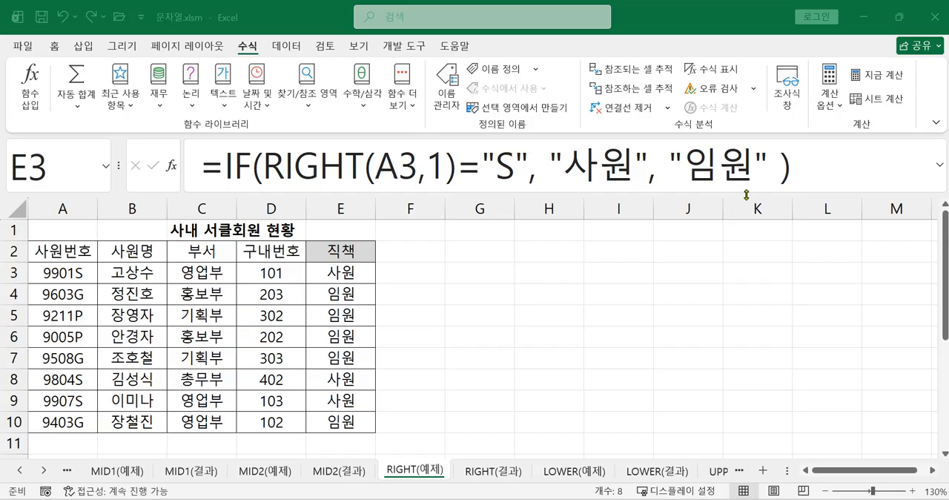
Reopen the E3 formula for editing and delete "임원" from its value-if-false argument.
{"action": "key", "text": "ctrl+shift+Down"}
{"action": "left_click", "coordinate": [765, 174]}
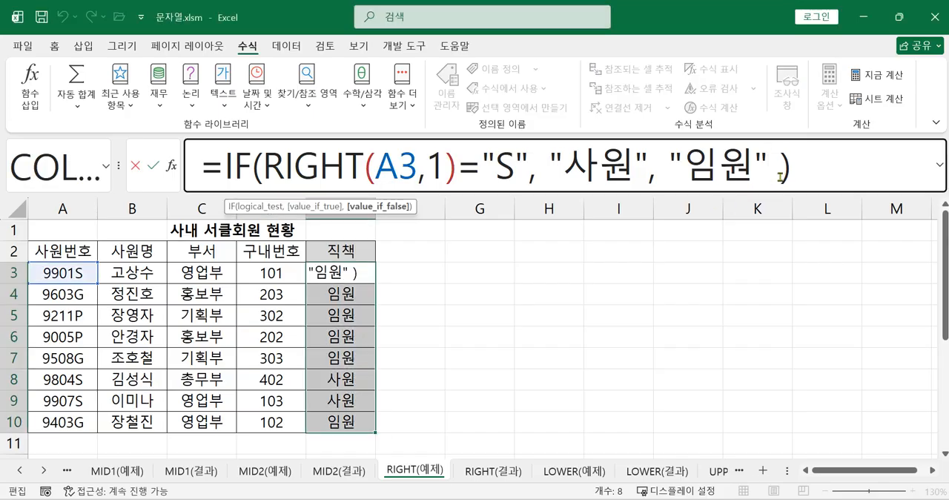
{"action": "key", "text": "BackSpace"}
{"action": "key", "text": "BackSpace"}
{"action": "key", "text": "BackSpace"}
{"action": "key", "text": "BackSpace"}
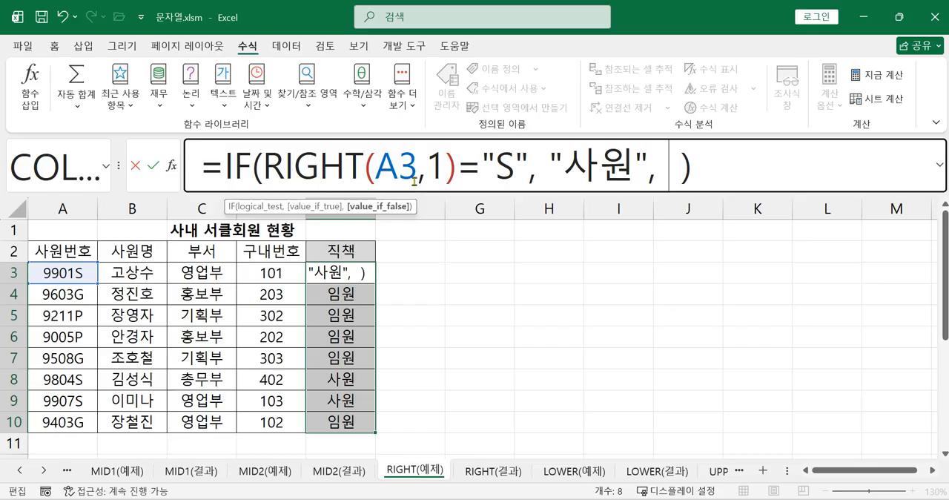
Copy the whole IF expression in E3 and paste it into its own empty value-if-false argument as a nested IF.
{"action": "left_click_drag", "start_coordinate": [224, 169], "coordinate": [725, 186]}
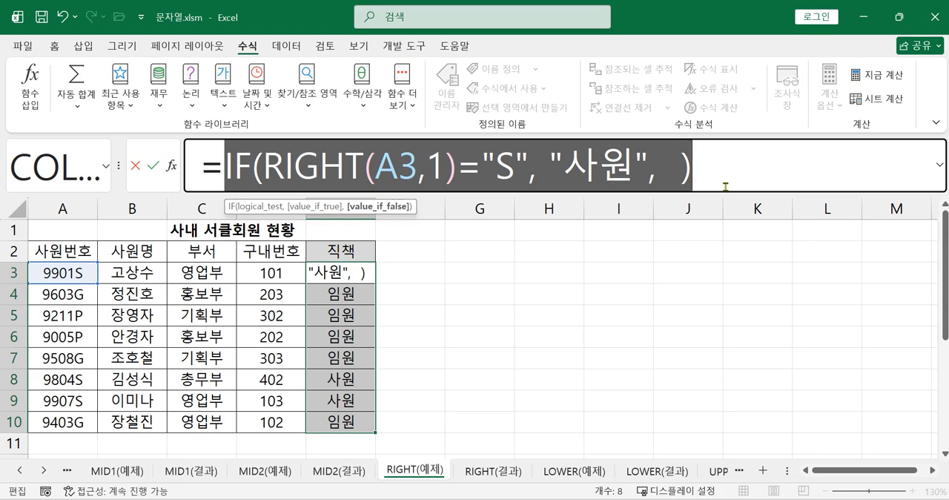
{"action": "right_click", "coordinate": [591, 177]}
{"action": "left_click", "coordinate": [671, 208]}
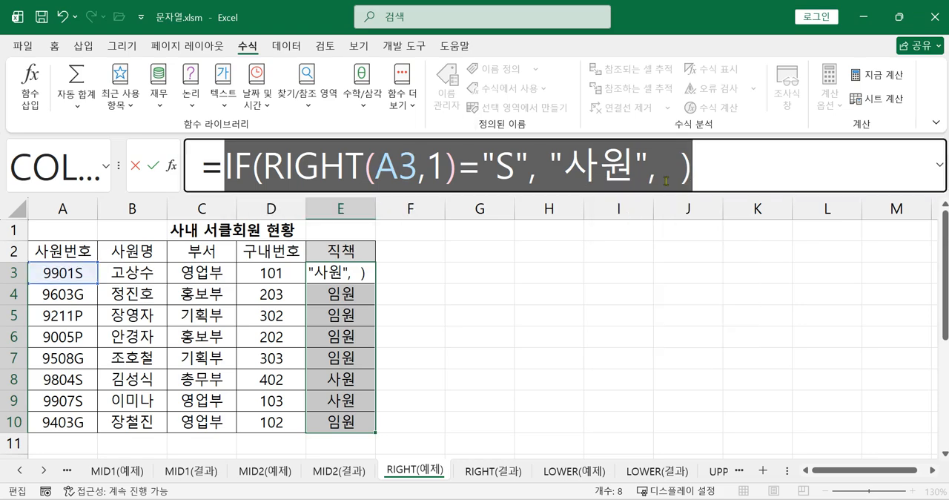
{"action": "left_click", "coordinate": [665, 180]}
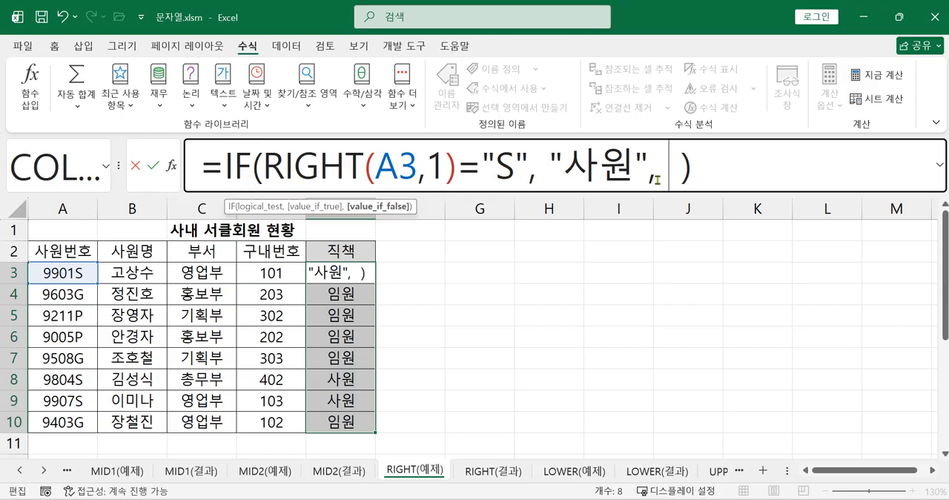
{"action": "right_click", "coordinate": [669, 175]}
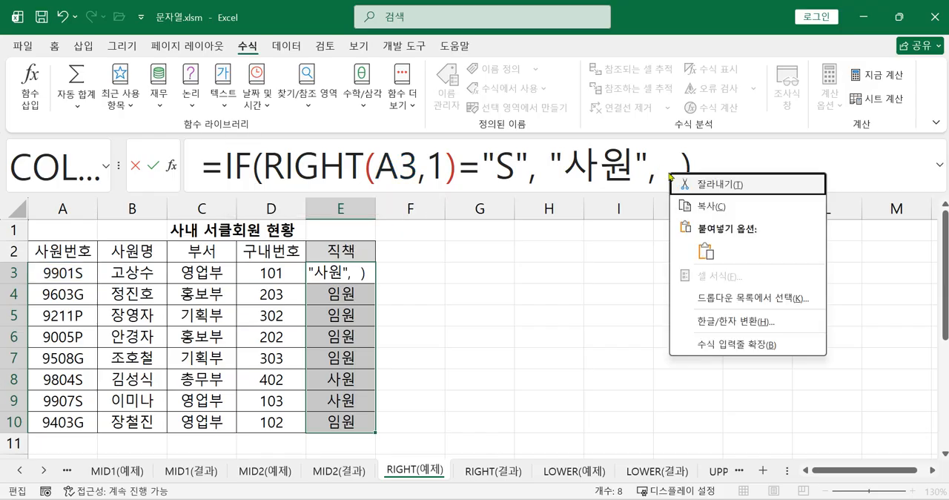
{"action": "left_click", "coordinate": [705, 251]}
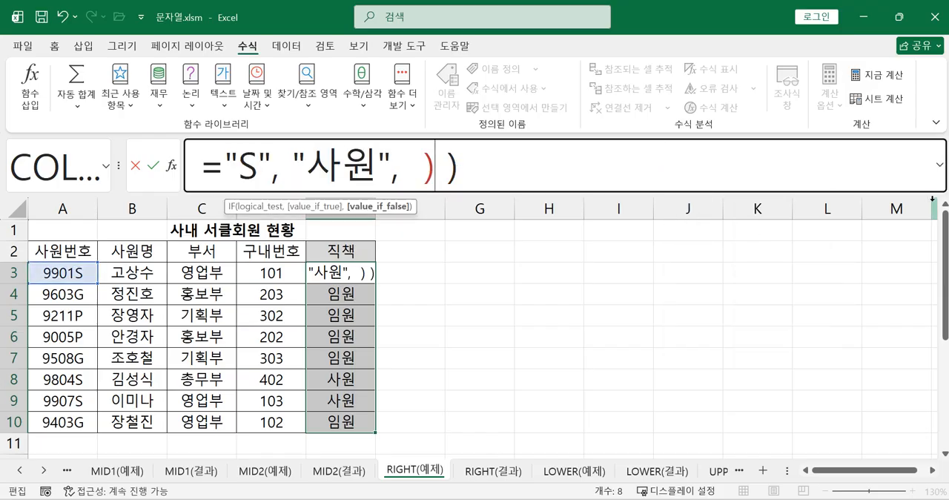
Expand the formula bar and change the nested IF's comparison value to "G".
{"action": "left_click", "coordinate": [939, 165]}
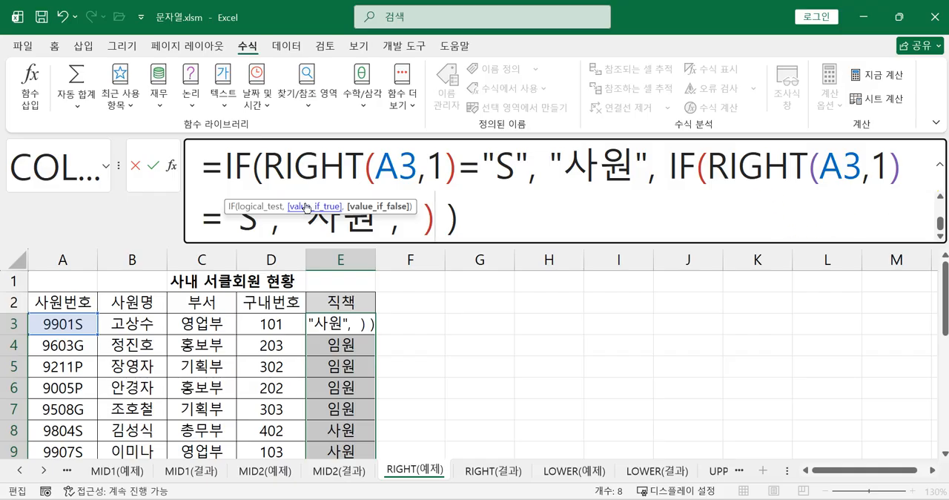
{"action": "left_click", "coordinate": [258, 219]}
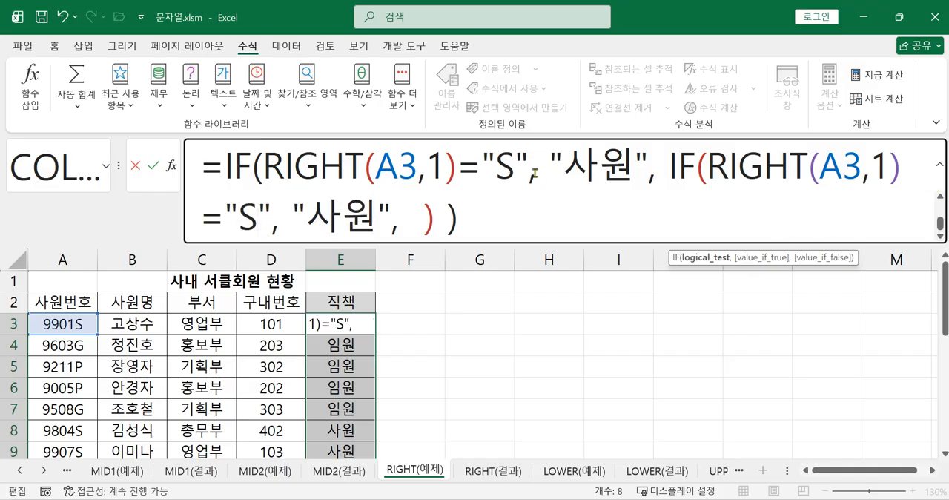
{"action": "left_click", "coordinate": [599, 171]}
{"action": "left_click", "coordinate": [657, 175]}
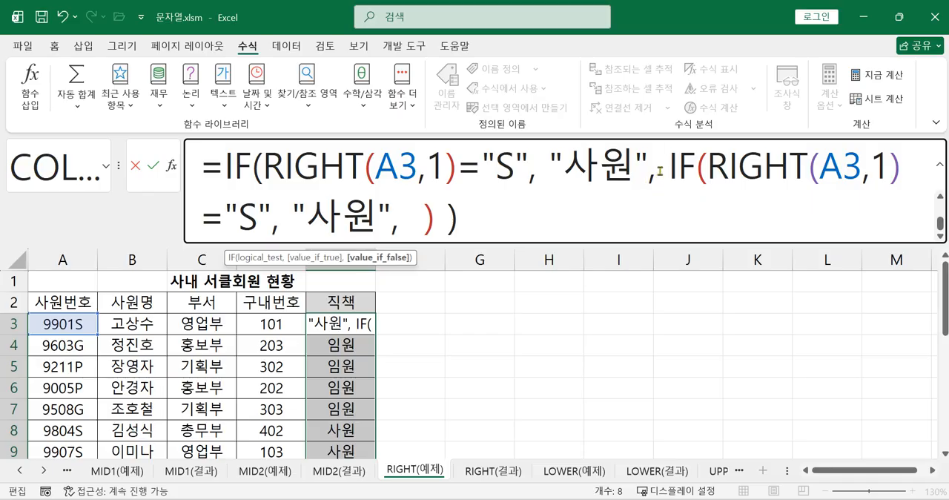
{"action": "left_click", "coordinate": [256, 221]}
{"action": "key", "text": "BackSpace"}
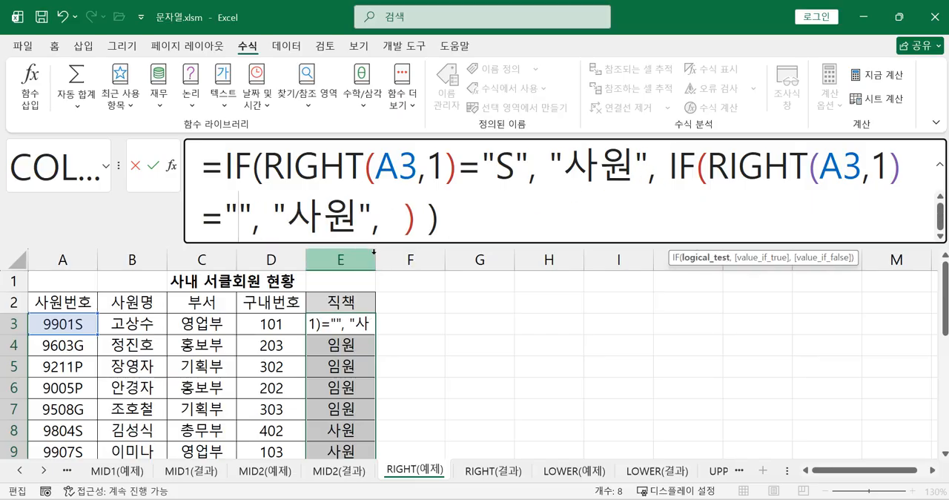
{"action": "type", "text": "ㅎ"}
{"action": "key", "text": "BackSpace"}
{"action": "type", "text": "g"}
{"action": "key", "text": "BackSpace"}
{"action": "type", "text": "G"}
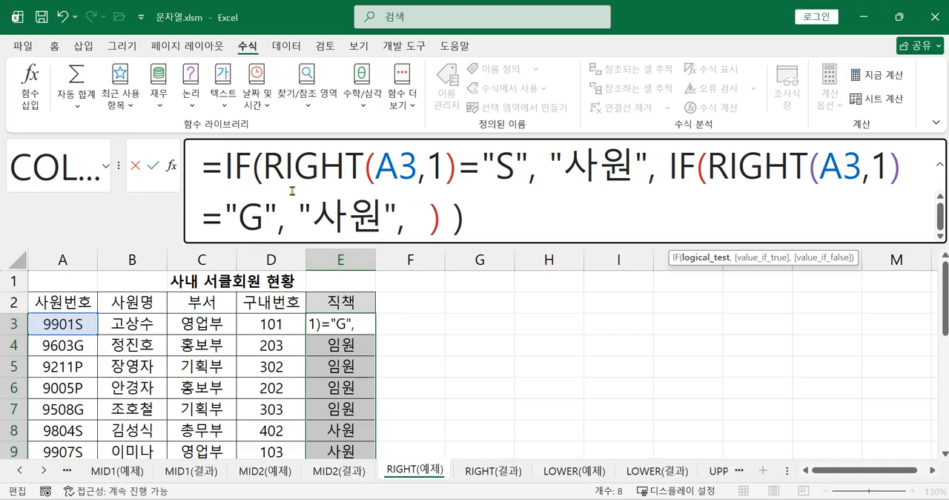
Replace the nested IF's value-if-true text with "과장".
{"action": "left_click", "coordinate": [385, 223]}
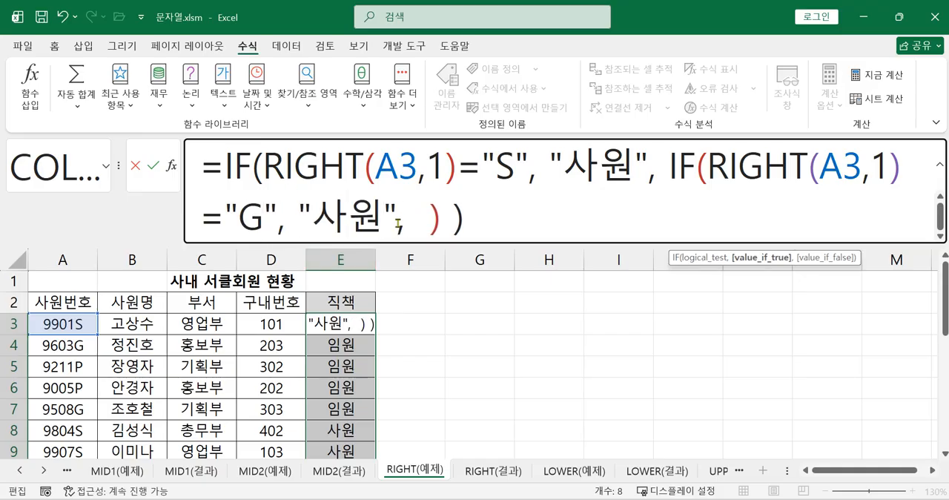
{"action": "key", "text": "BackSpace"}
{"action": "key", "text": "BackSpace"}
{"action": "type", "text": "RHKWKD"}
{"action": "key", "text": "BackSpace"}
{"action": "key", "text": "BackSpace"}
{"action": "key", "text": "BackSpace"}
{"action": "key", "text": "BackSpace"}
{"action": "key", "text": "BackSpace"}
{"action": "key", "text": "BackSpace"}
{"action": "type", "text": "과장"}
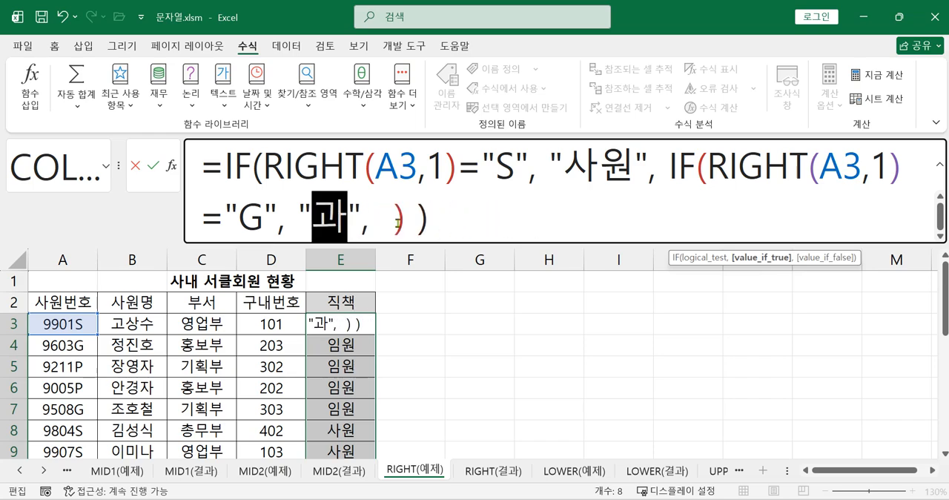
{"action": "key", "text": "Right"}
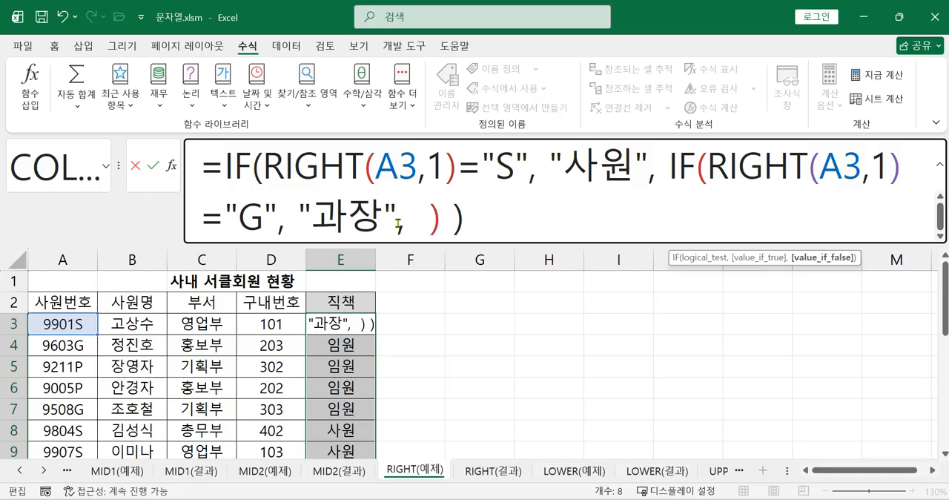
Enter "부장" as the nested IF's value-if-false and commit the formula in E3.
{"action": "type", "text": "\""}
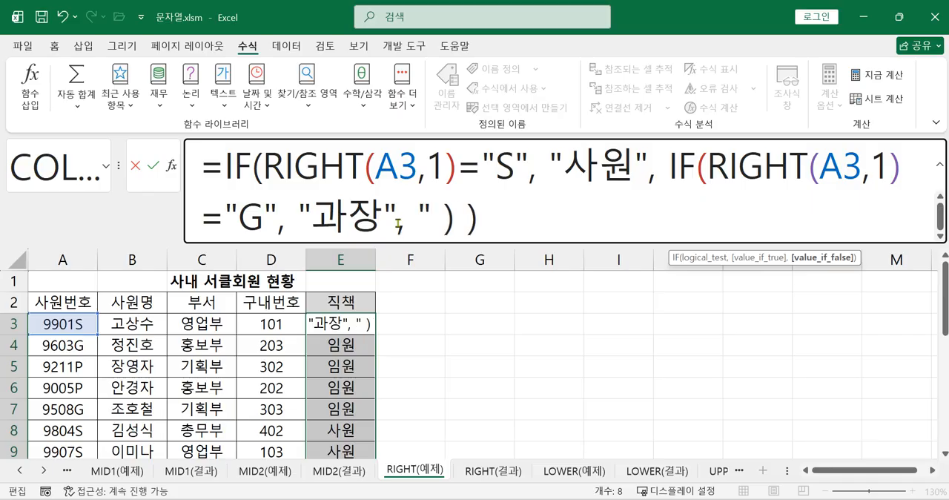
{"action": "type", "text": "부자아"}
{"action": "key", "text": "BackSpace"}
{"action": "key", "text": "BackSpace"}
{"action": "key", "text": "BackSpace"}
{"action": "type", "text": "ㅈㅏㅇ:"}
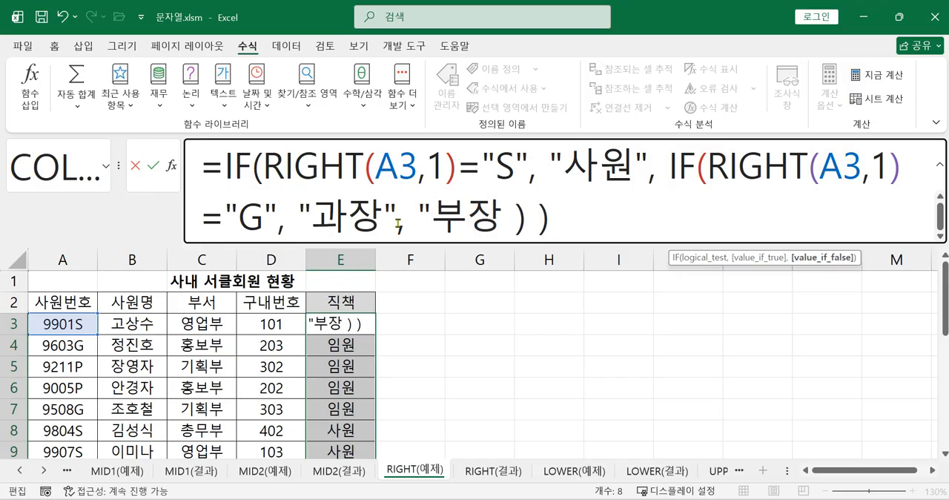
{"action": "key", "text": "BackSpace"}
{"action": "type", "text": "\""}
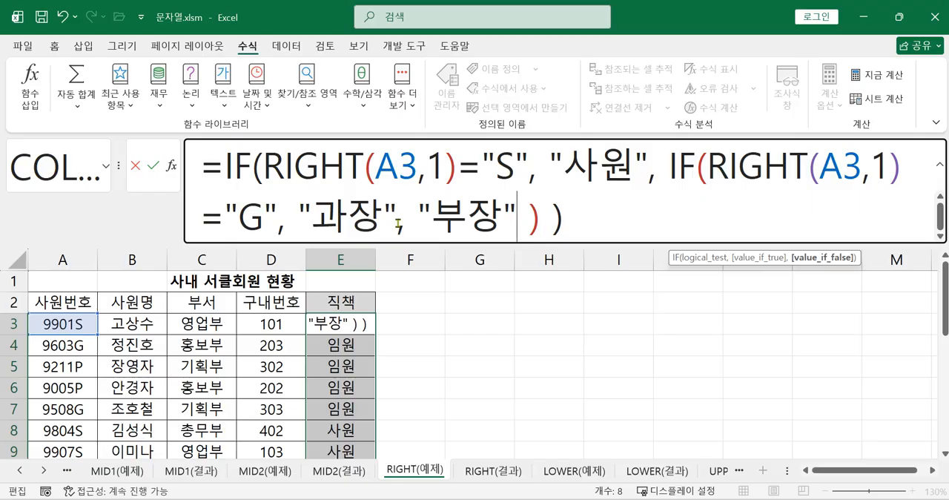
{"action": "key", "text": "ctrl+Return"}
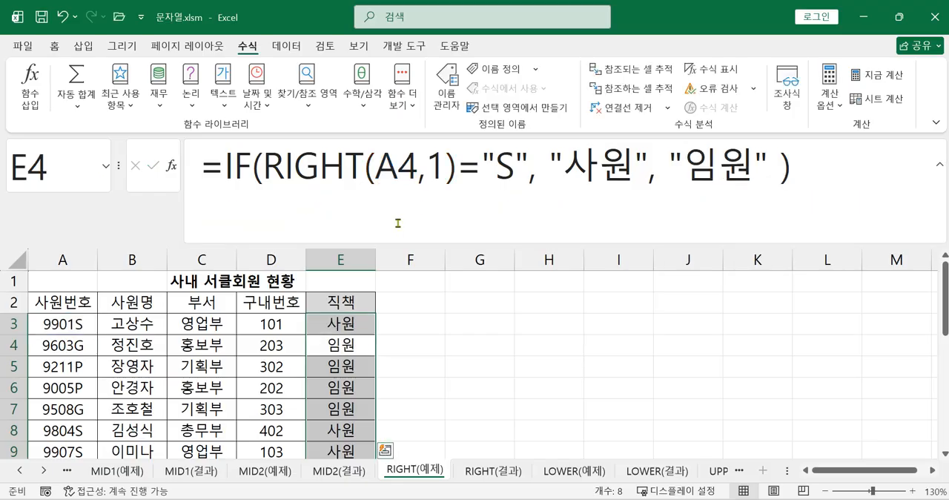
Fill the nested IF formula from E3 down to E10, then reselect E3 to show its formula.
{"action": "left_click", "coordinate": [453, 348]}
{"action": "left_click", "coordinate": [347, 328]}
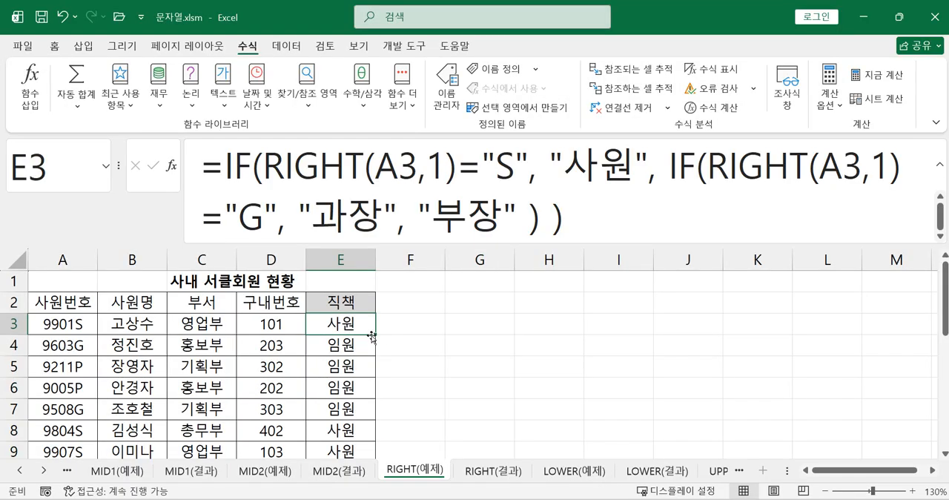
{"action": "left_click_drag", "start_coordinate": [375, 333], "coordinate": [374, 416]}
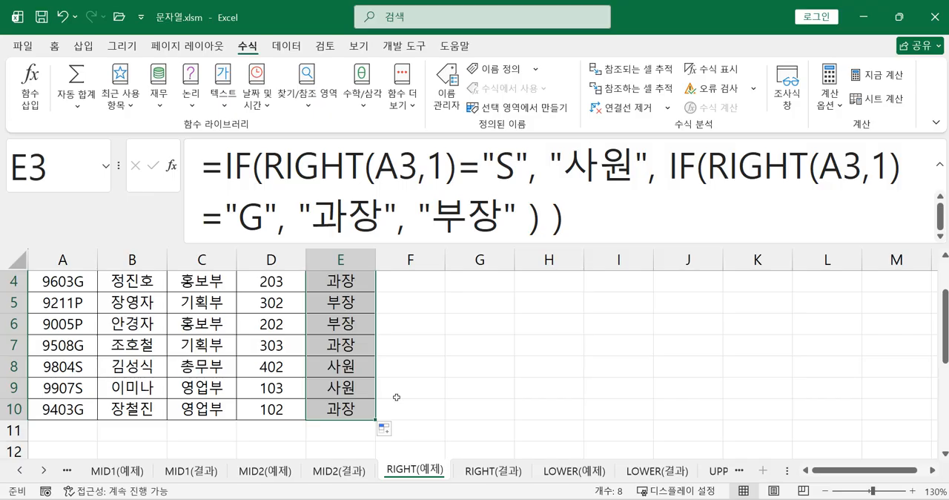
{"action": "left_click", "coordinate": [397, 401]}
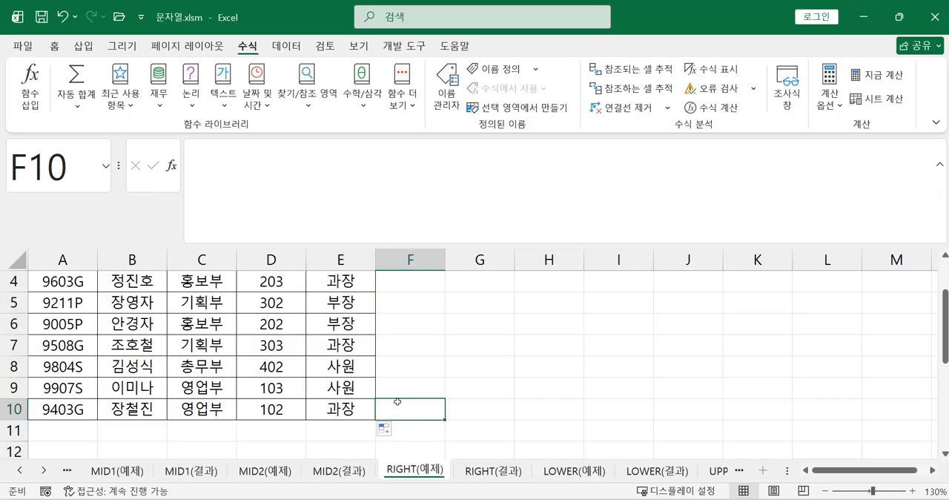
{"action": "scroll", "coordinate": [409, 378], "scroll_direction": "up", "scroll_amount": 1}
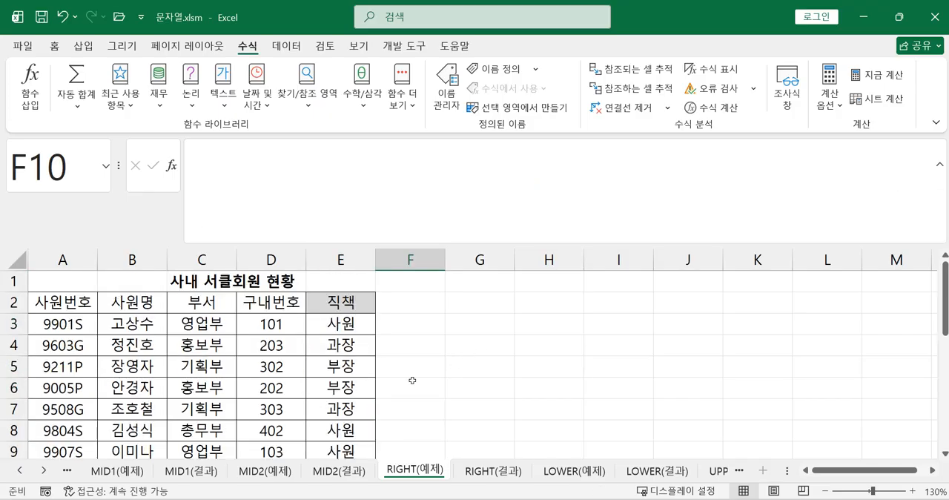
{"action": "left_click", "coordinate": [357, 331]}
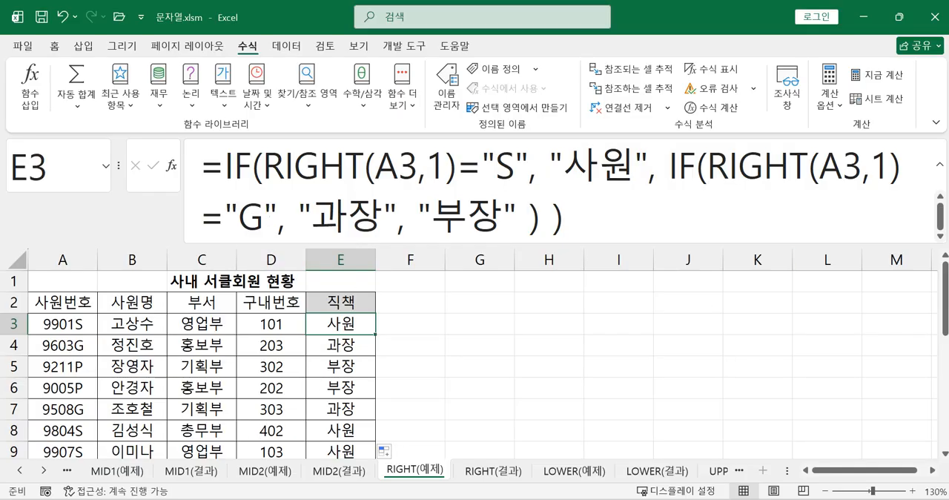
{"action": "key", "text": "alt+Tab"}
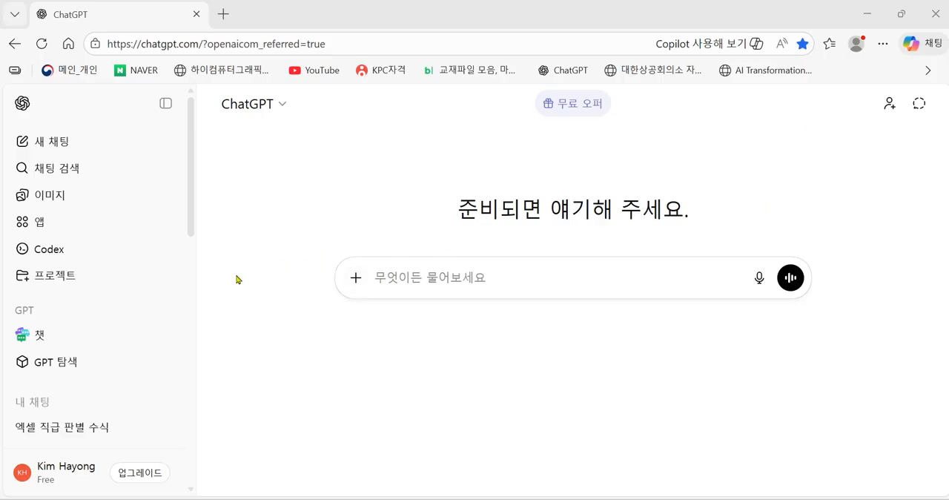
{"action": "left_click", "coordinate": [400, 280]}
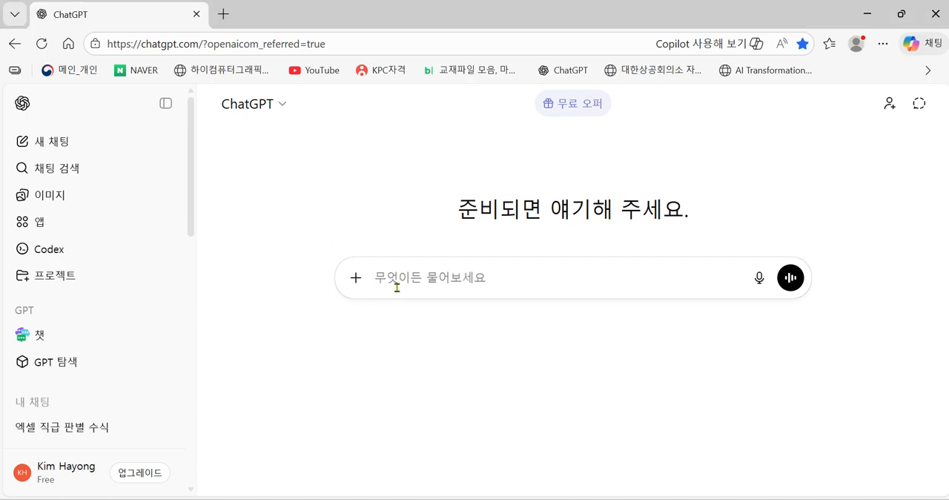
{"action": "left_click", "coordinate": [868, 14]}
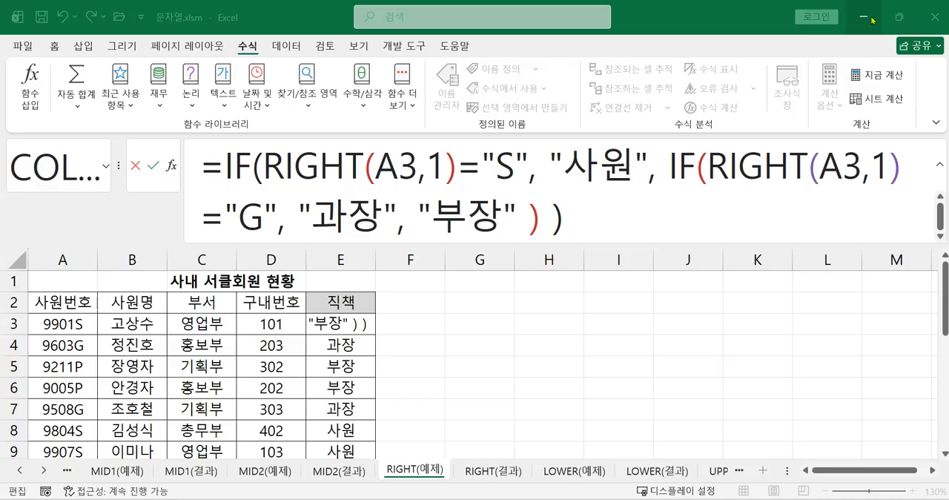
Copy the complete nested IF formula text of cell E3 to the clipboard.
{"action": "left_click", "coordinate": [622, 228]}
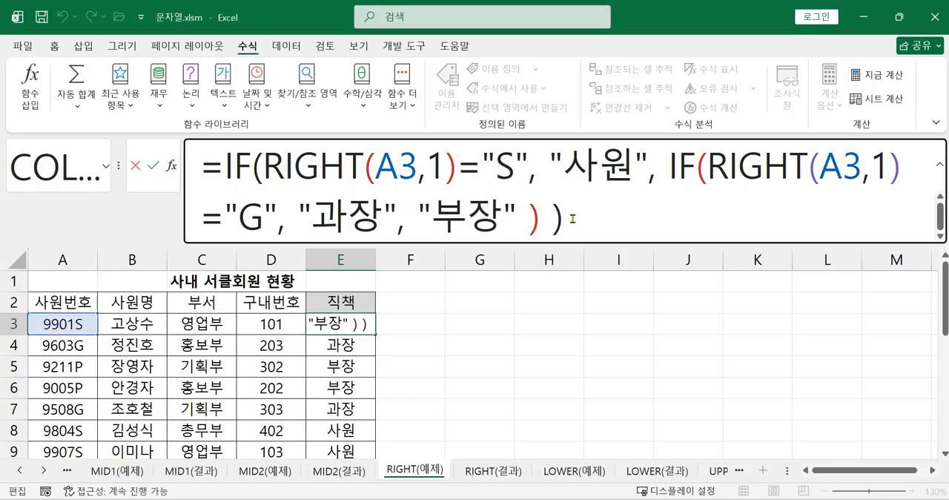
{"action": "left_click_drag", "start_coordinate": [567, 219], "coordinate": [185, 169]}
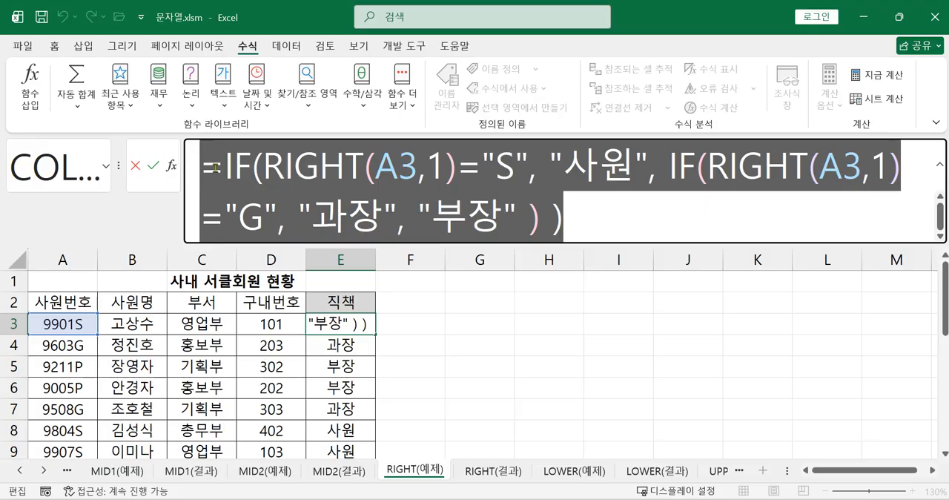
{"action": "right_click", "coordinate": [419, 210]}
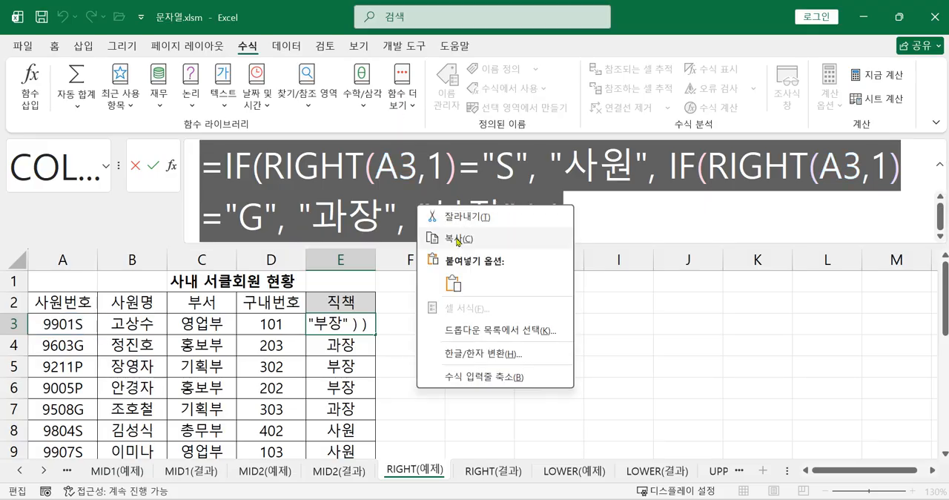
{"action": "left_click", "coordinate": [458, 238]}
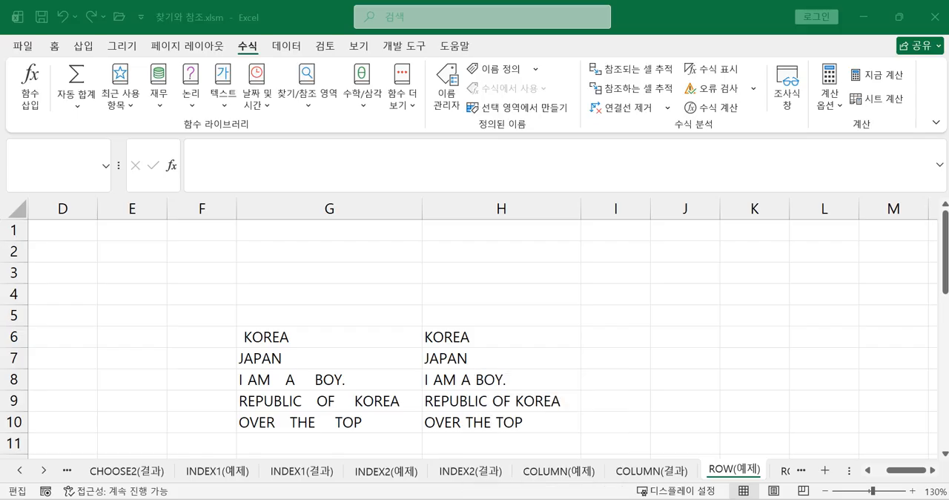
Switch to ChatGPT, submit the copied nested IF formula as the prompt, and look through the whole reply.
{"action": "key", "text": "alt+Tab"}
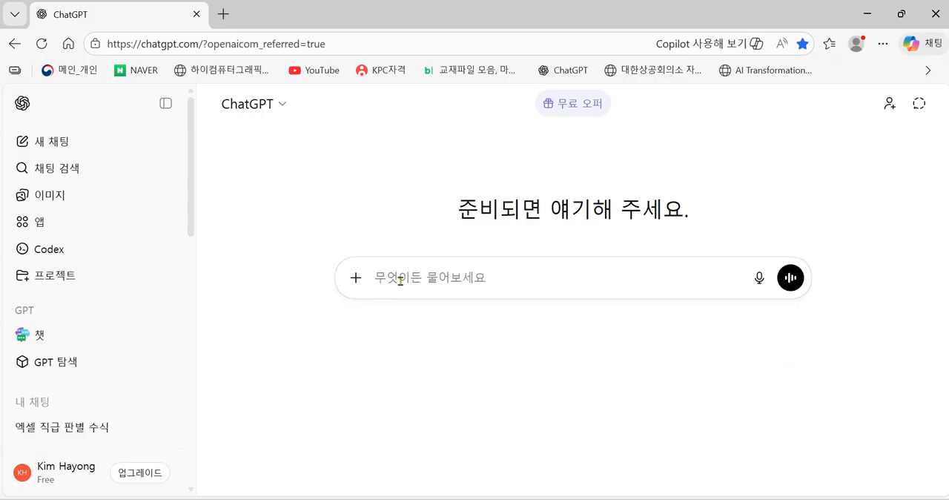
{"action": "right_click", "coordinate": [400, 280]}
{"action": "left_click", "coordinate": [439, 319]}
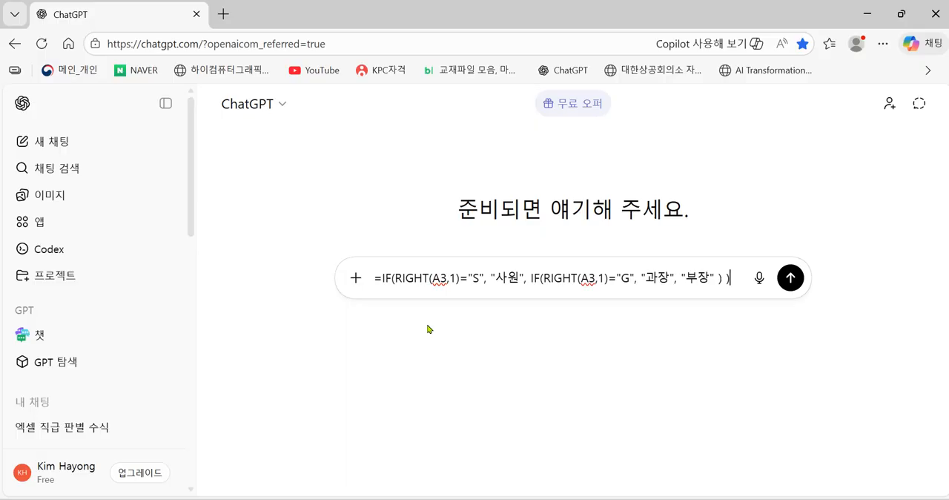
{"action": "key", "text": "Return"}
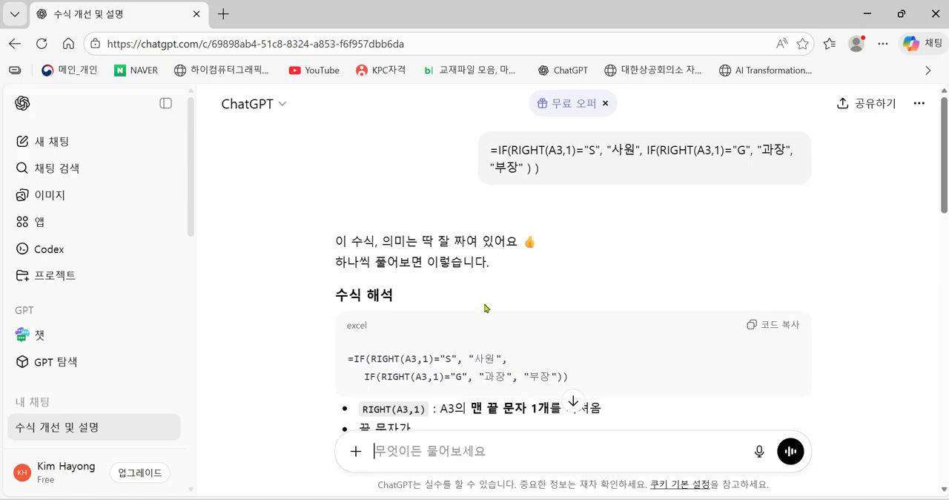
{"action": "scroll", "coordinate": [483, 312], "scroll_direction": "down", "scroll_amount": 4}
{"action": "scroll", "coordinate": [482, 315], "scroll_direction": "down", "scroll_amount": 3}
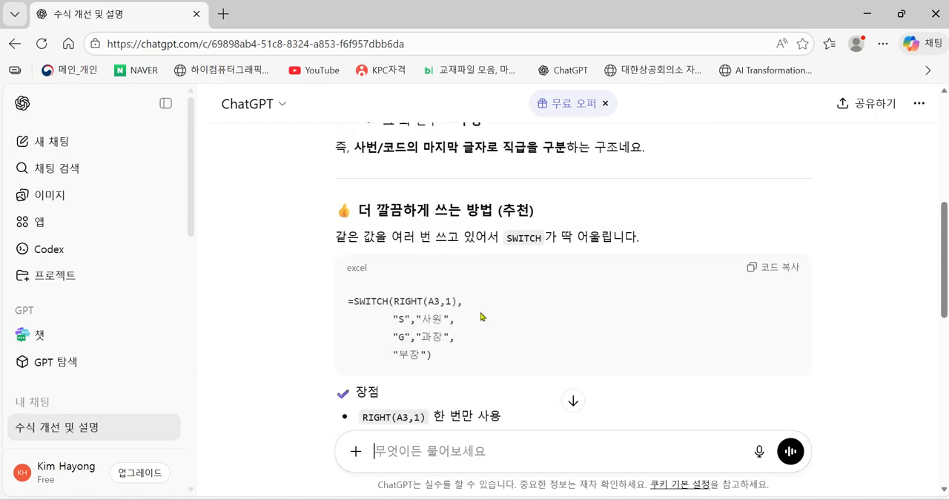
{"action": "scroll", "coordinate": [473, 334], "scroll_direction": "down", "scroll_amount": 5}
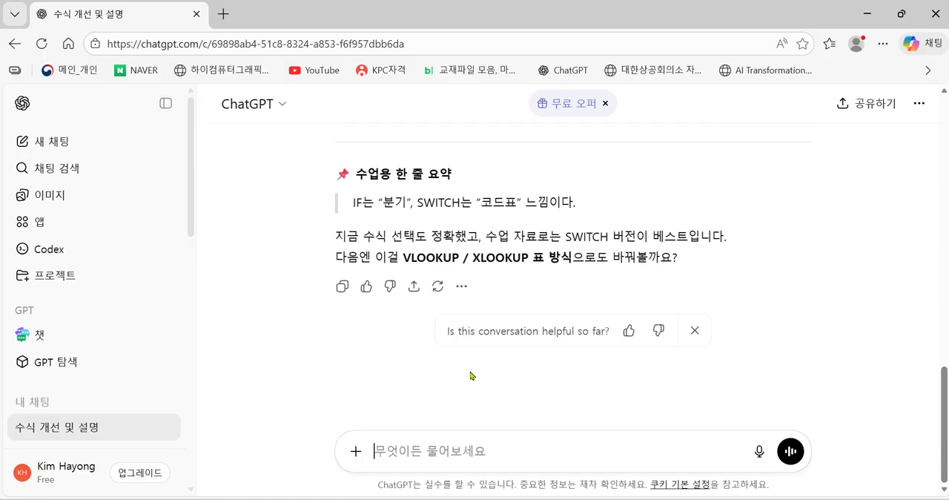
{"action": "scroll", "coordinate": [478, 390], "scroll_direction": "up", "scroll_amount": 10}
{"action": "scroll", "coordinate": [486, 380], "scroll_direction": "up", "scroll_amount": 2}
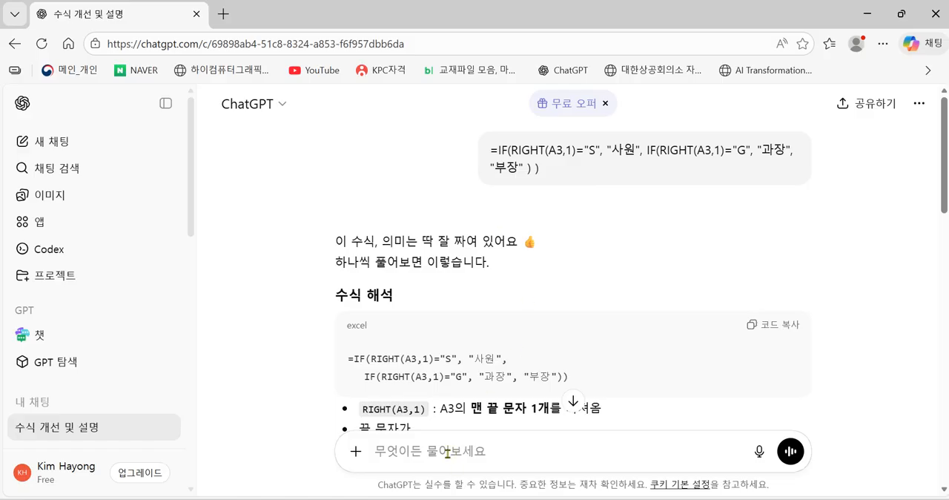
Send the follow-up "이 수식을 SWITCH함수와 IFERROR함수를 같이 사용한 수식으로 바꾸고 싶어요." and look back over the conversation's formulas.
{"action": "type", "text": "이 수식을"}
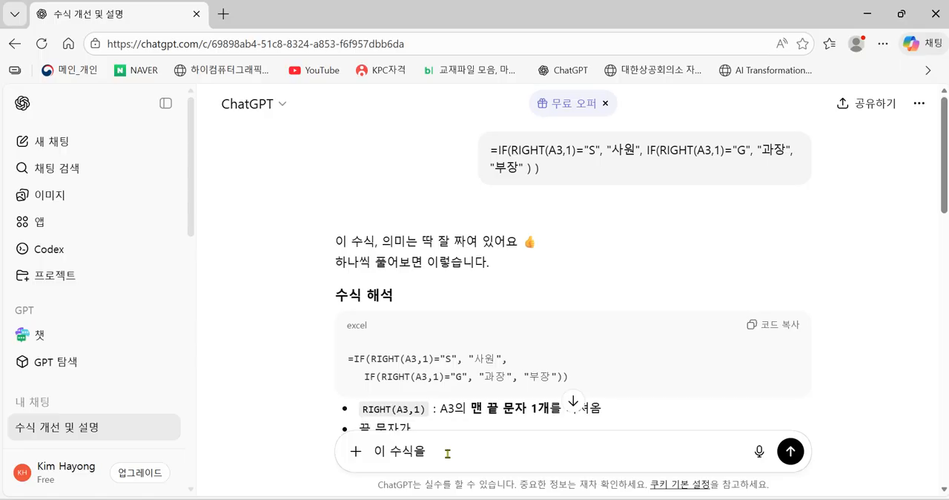
{"action": "type", "text": "니"}
{"action": "key", "text": "BackSpace"}
{"action": "type", "text": "SW"}
{"action": "type", "text": "I"}
{"action": "type", "text": "TCH하"}
{"action": "type", "text": "ㅁ수와 "}
{"action": "type", "text": "IFRE"}
{"action": "key", "text": "BackSpace"}
{"action": "key", "text": "BackSpace"}
{"action": "type", "text": "ER"}
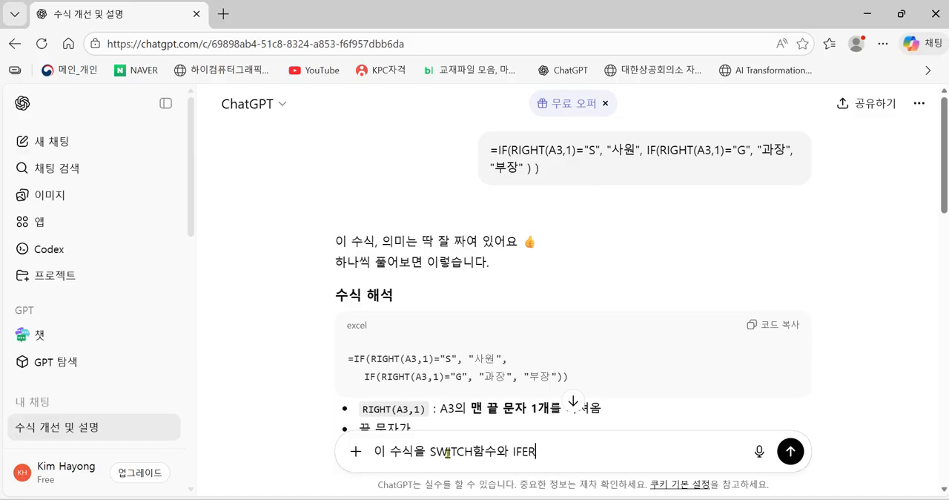
{"action": "type", "text": "ROR함수"}
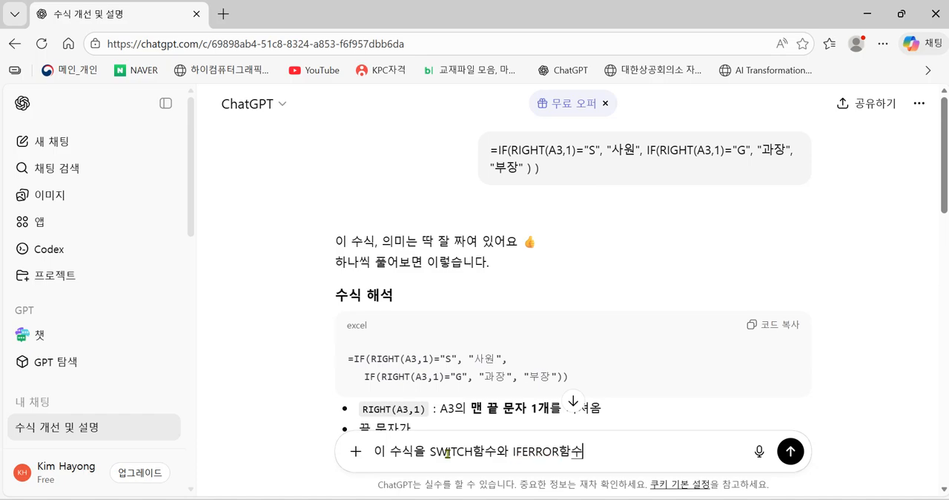
{"action": "type", "text": "를 ㄱ같이 "}
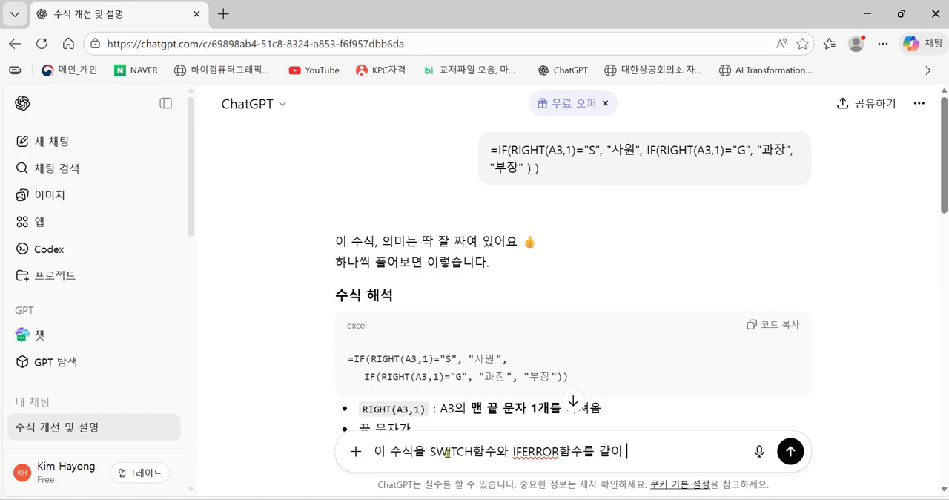
{"action": "type", "text": "사용한 수식"}
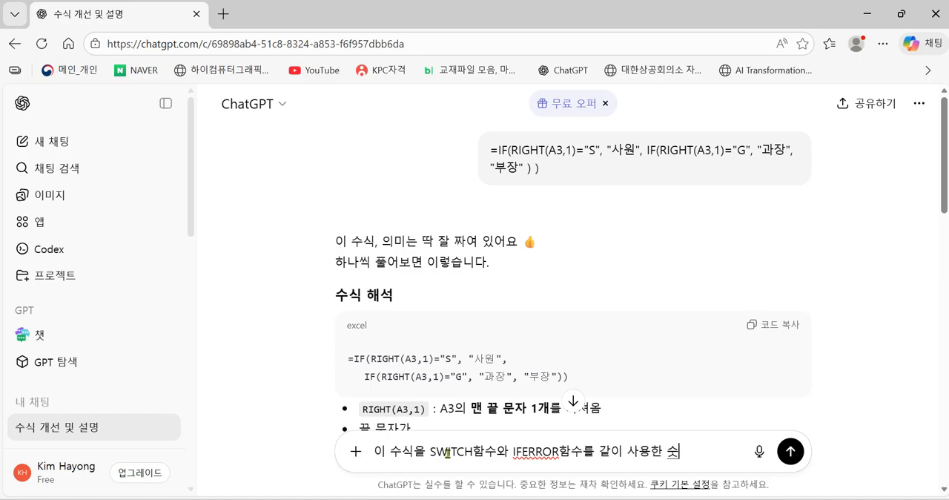
{"action": "type", "text": "으로 바꿀"}
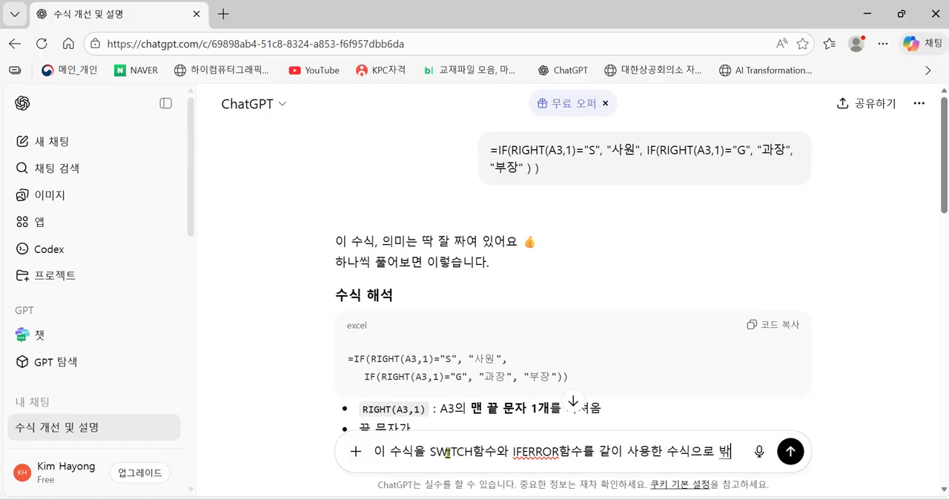
{"action": "key", "text": "BackSpace"}
{"action": "key", "text": "BackSpace"}
{"action": "type", "text": "ㅜ고 싶엉ㅛ"}
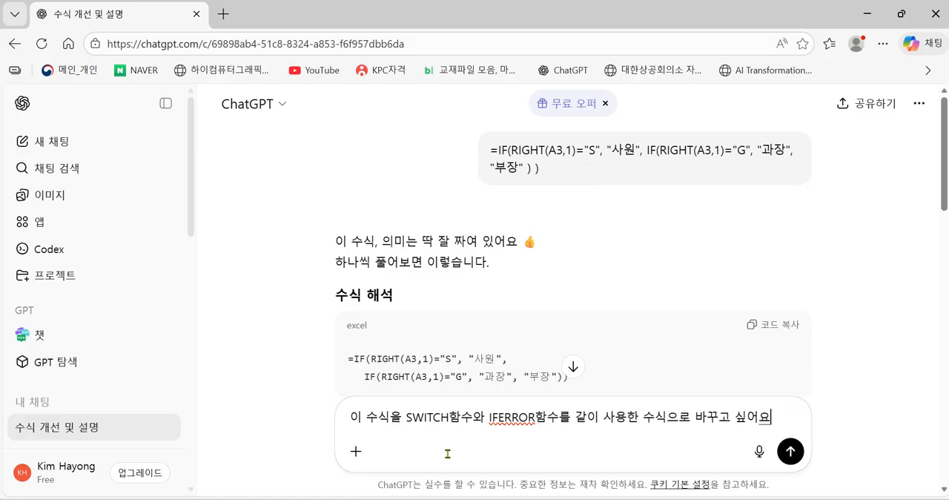
{"action": "type", "text": "."}
{"action": "key", "text": "Return"}
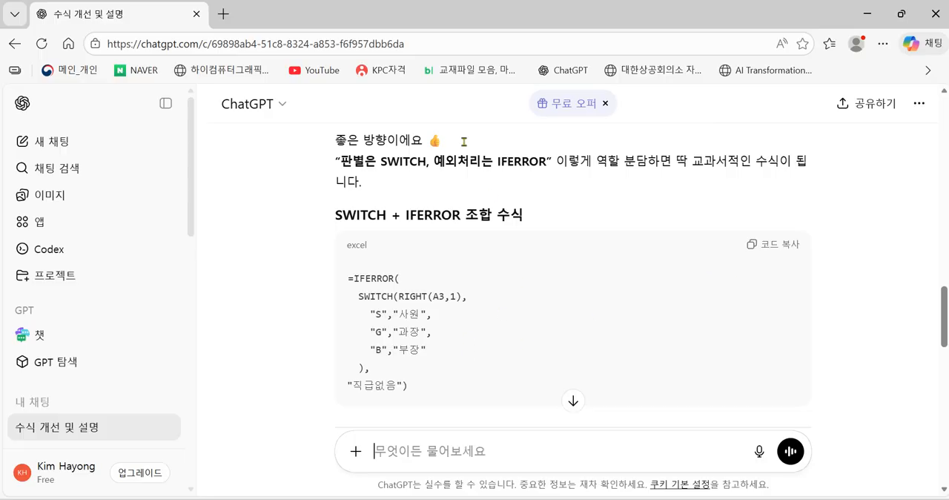
{"action": "scroll", "coordinate": [549, 326], "scroll_direction": "up", "scroll_amount": 8}
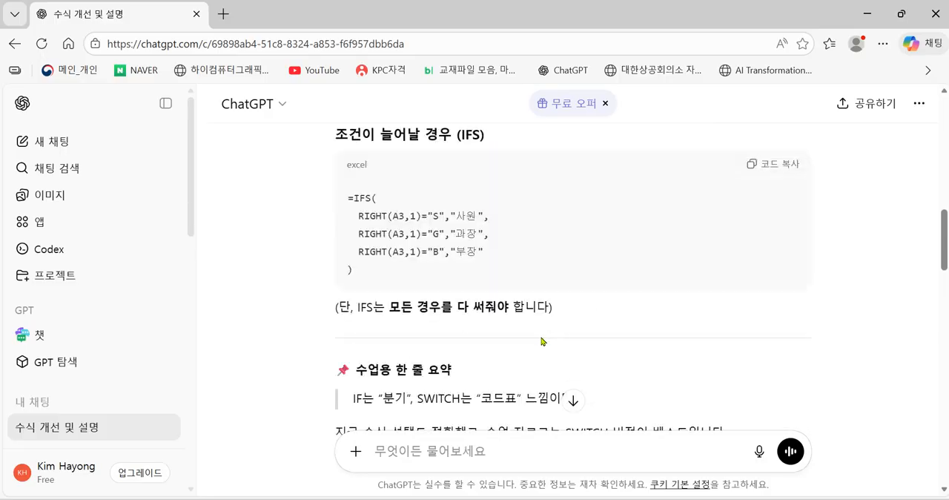
{"action": "scroll", "coordinate": [512, 337], "scroll_direction": "up", "scroll_amount": 3}
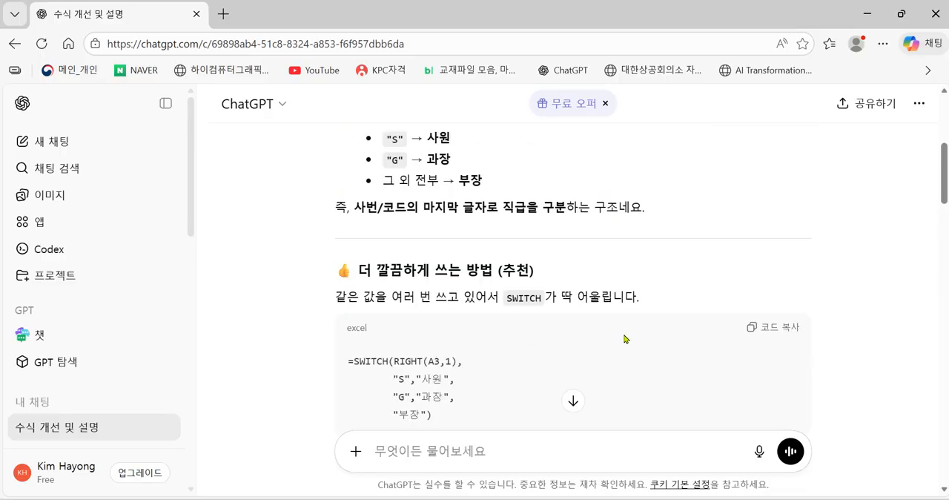
{"action": "scroll", "coordinate": [623, 337], "scroll_direction": "up", "scroll_amount": 4}
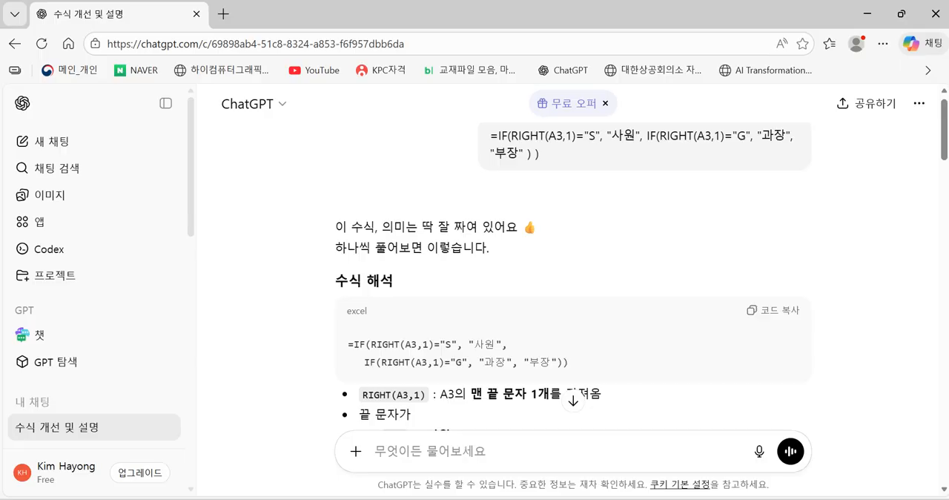
Switch back to the 문자열.xlsm workbook in Excel and capture its window as an image on the clipboard.
{"action": "key", "text": "alt+Tab"}
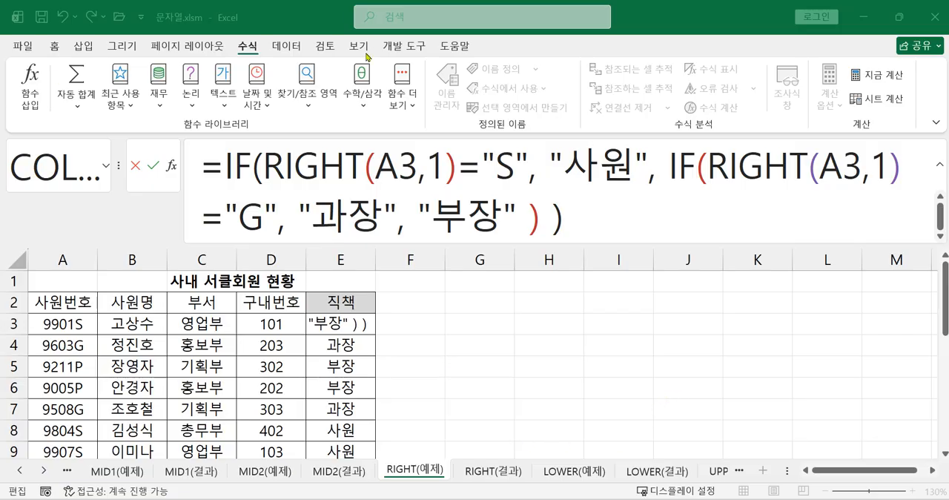
{"action": "left_click", "coordinate": [202, 20]}
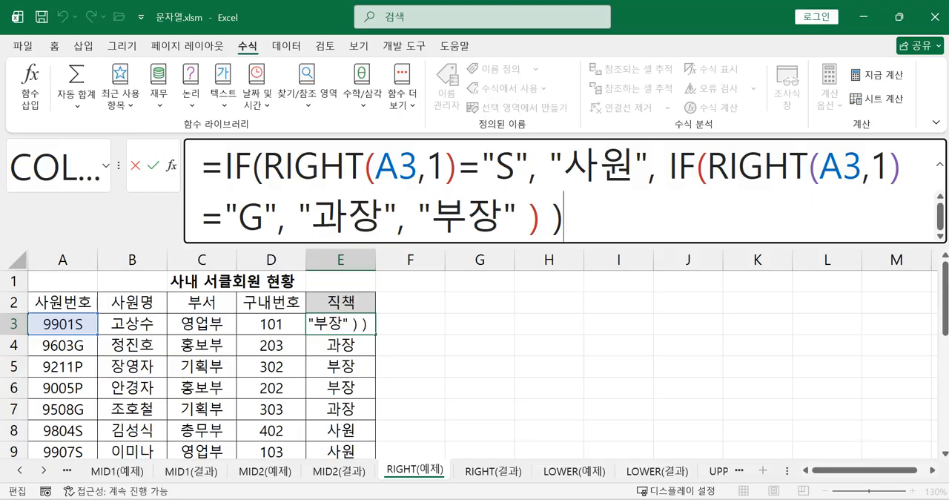
{"action": "key", "text": "alt"}
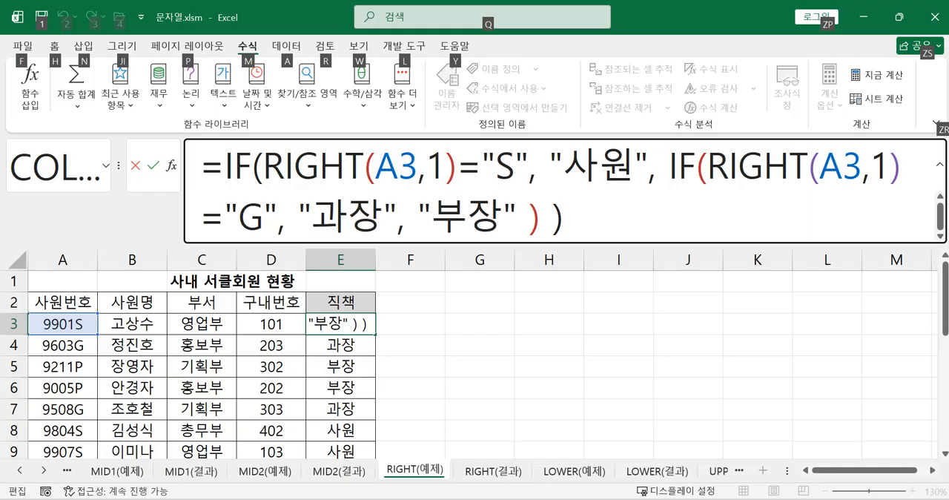
{"action": "key", "text": "alt"}
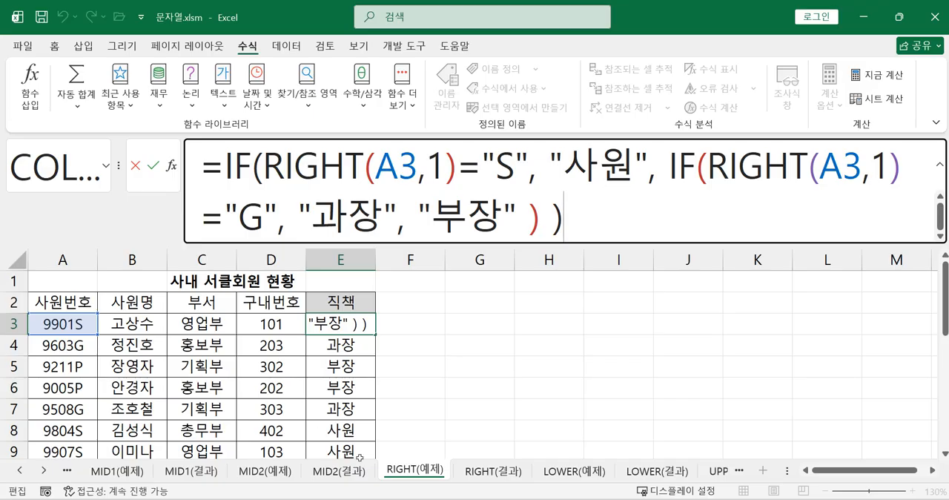
Switch to a new ChatGPT chat, submit the captured Excel window image as the only prompt, and read the reply.
{"action": "mouse_move", "coordinate": [511, 499]}
{"action": "mouse_move", "coordinate": [643, 499]}
{"action": "left_click", "coordinate": [256, 499]}
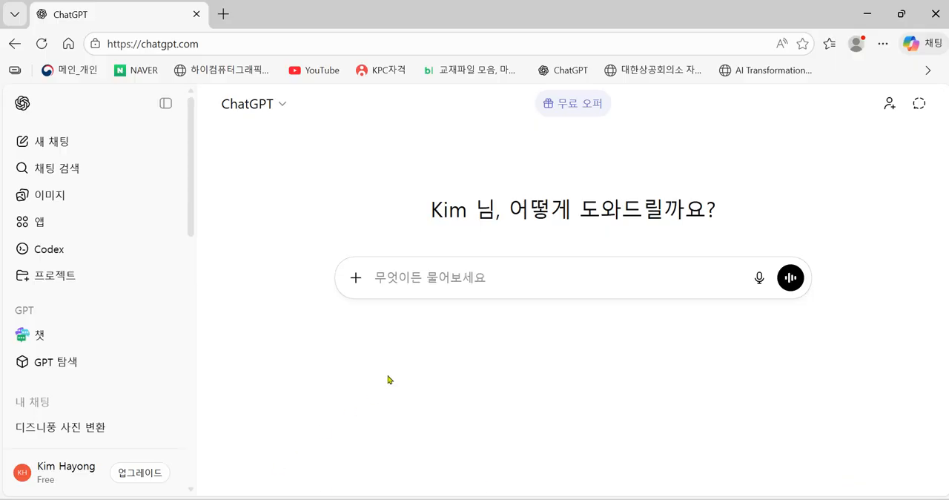
{"action": "left_click", "coordinate": [417, 276]}
{"action": "key", "text": "ctrl+v"}
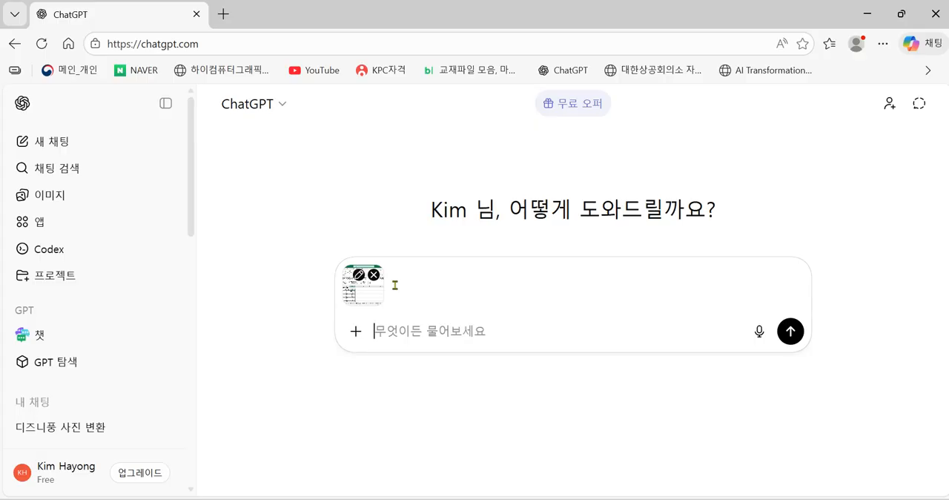
{"action": "key", "text": "Return"}
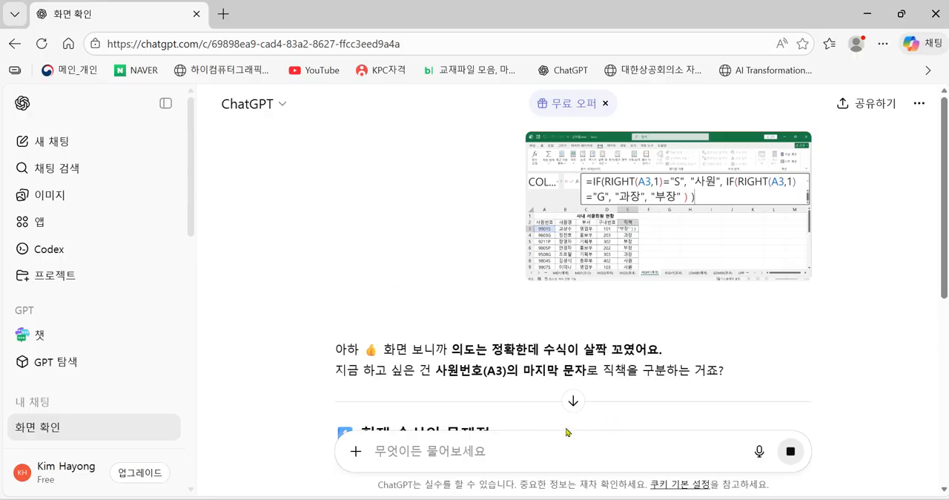
{"action": "scroll", "coordinate": [747, 358], "scroll_direction": "down", "scroll_amount": 1}
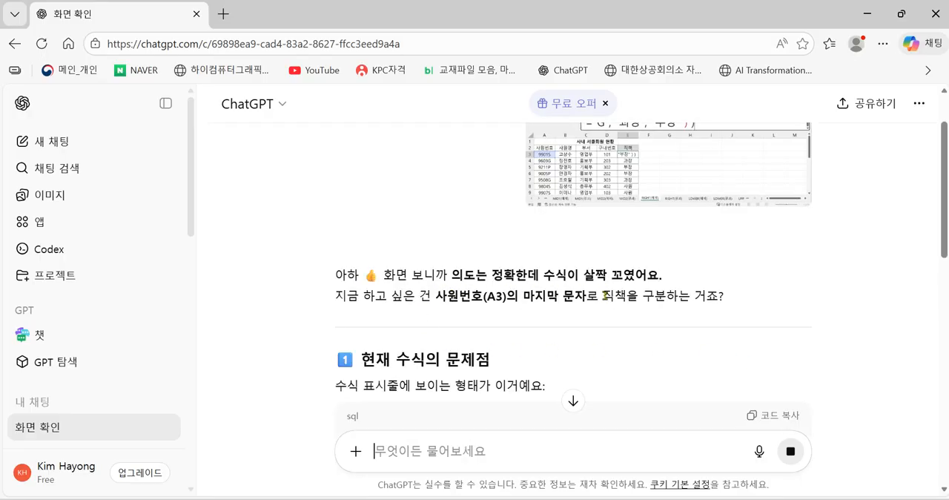
{"action": "scroll", "coordinate": [606, 301], "scroll_direction": "down", "scroll_amount": 2}
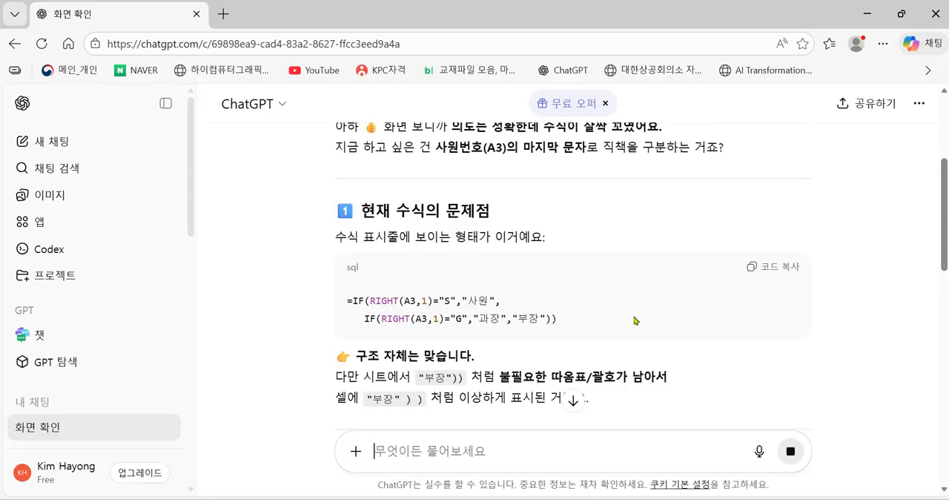
{"action": "scroll", "coordinate": [632, 328], "scroll_direction": "down", "scroll_amount": 3}
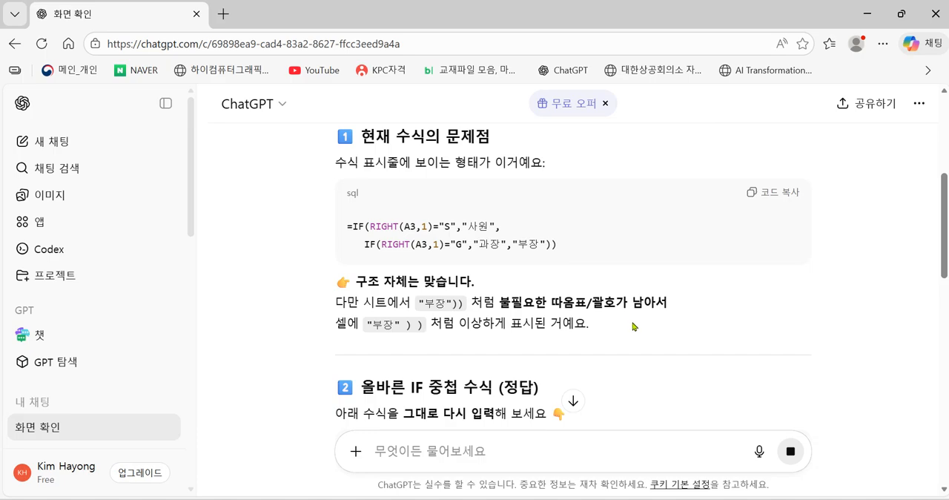
Send the follow-up "이 그림의 수식을 IFS함수식으로 재구성하고 싶어요" and look through the whole reply.
{"action": "scroll", "coordinate": [627, 330], "scroll_direction": "up", "scroll_amount": 4}
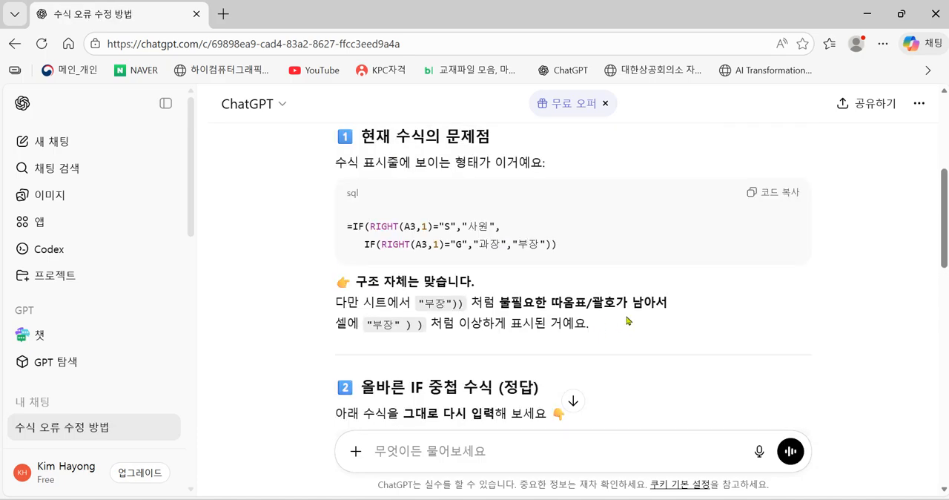
{"action": "scroll", "coordinate": [630, 323], "scroll_direction": "down", "scroll_amount": 5}
{"action": "scroll", "coordinate": [618, 330], "scroll_direction": "down", "scroll_amount": 1}
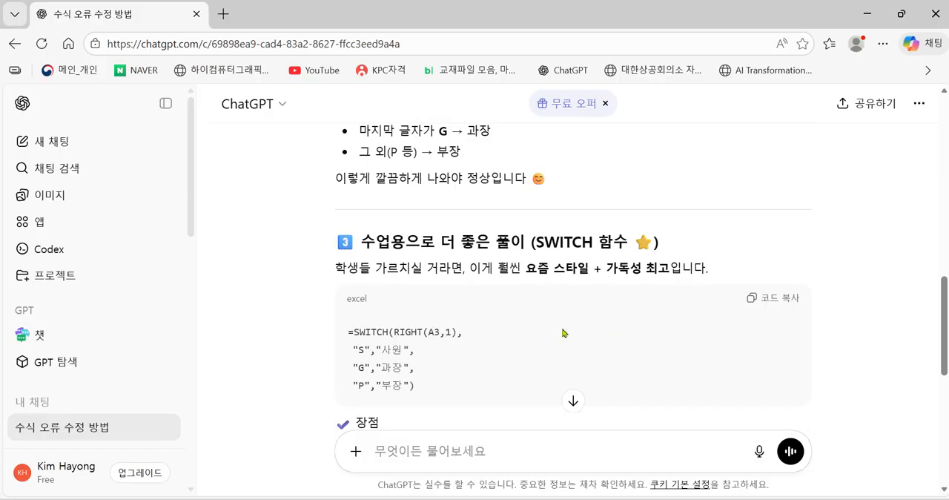
{"action": "scroll", "coordinate": [546, 327], "scroll_direction": "down", "scroll_amount": 10}
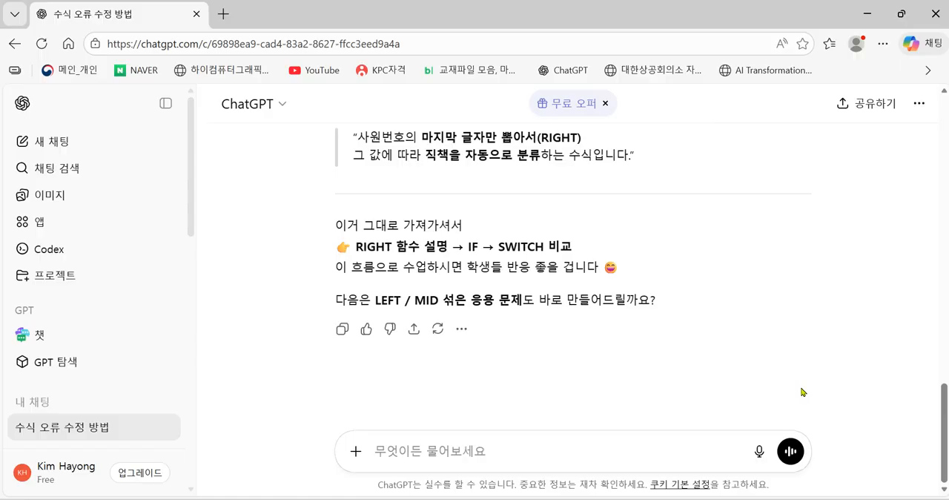
{"action": "type", "text": "이 "}
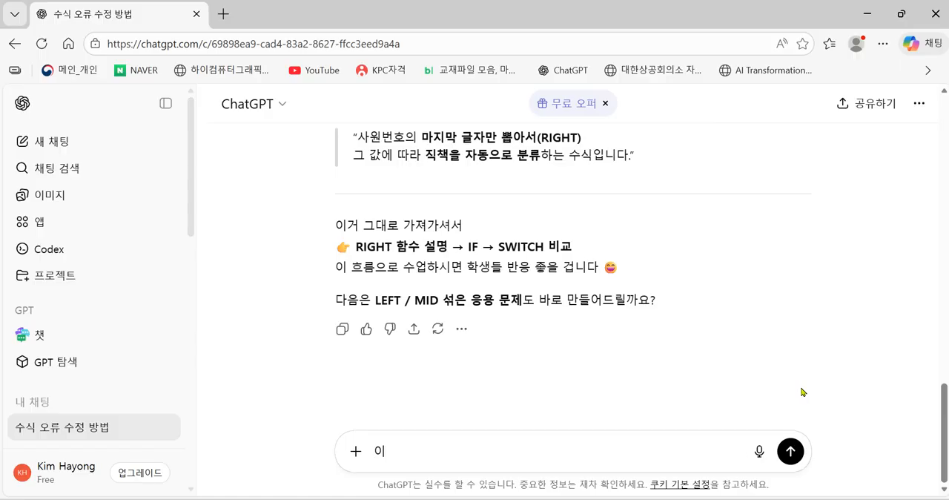
{"action": "type", "text": "그림의 "}
{"action": "type", "text": "수식을 "}
{"action": "type", "text": "IFS"}
{"action": "type", "text": "함수식"}
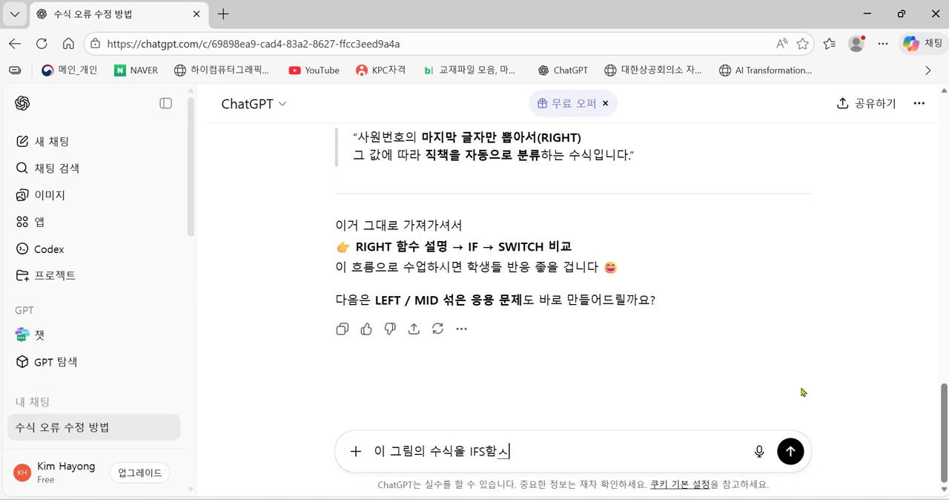
{"action": "type", "text": "으로 "}
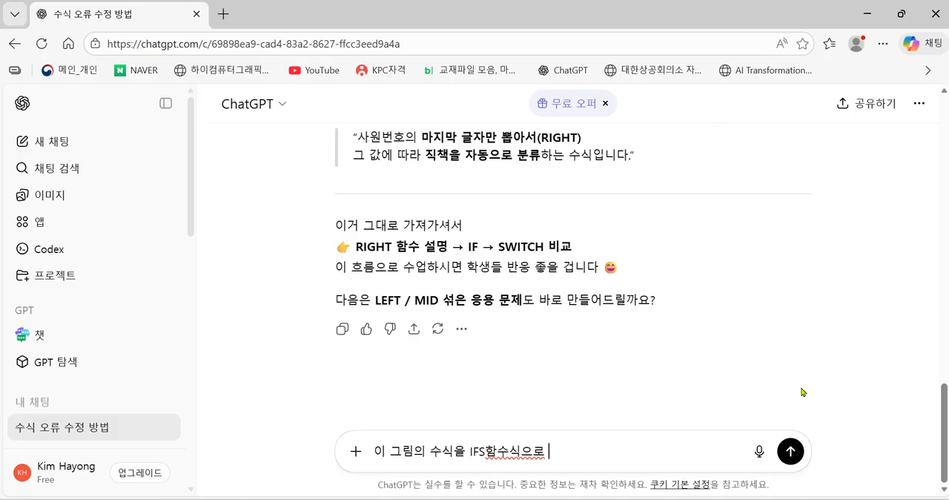
{"action": "type", "text": "재구성하고 싶어요"}
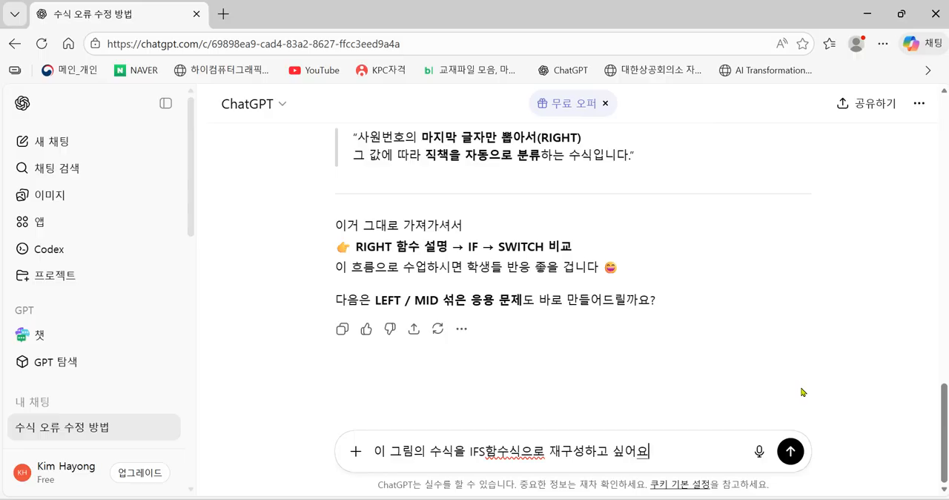
{"action": "key", "text": "Return"}
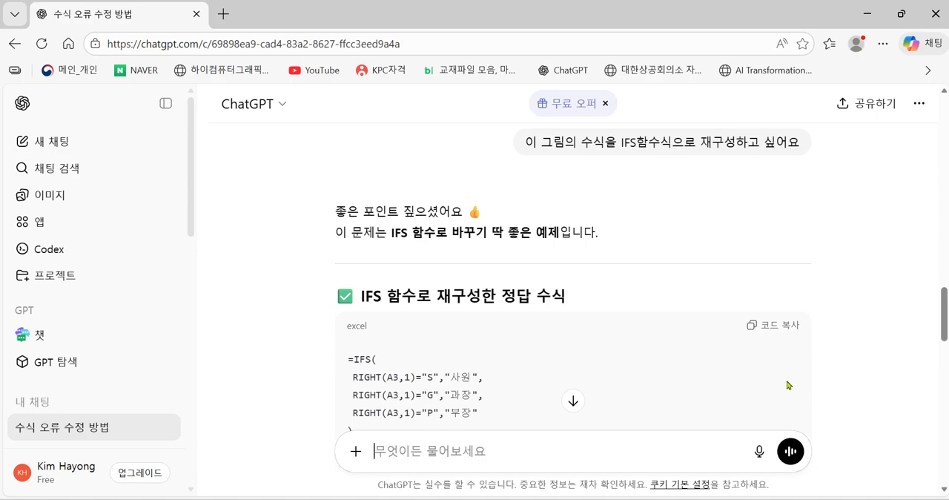
{"action": "scroll", "coordinate": [652, 371], "scroll_direction": "down", "scroll_amount": 1}
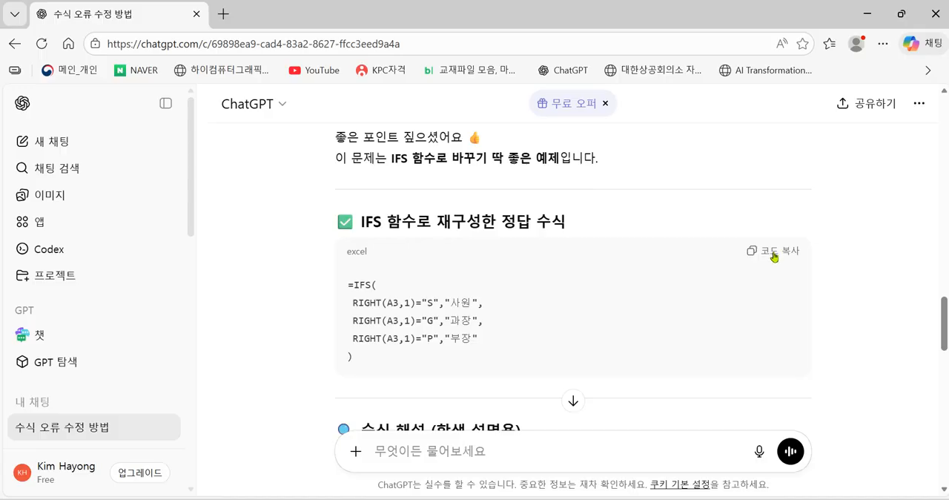
{"action": "scroll", "coordinate": [720, 324], "scroll_direction": "down", "scroll_amount": 3}
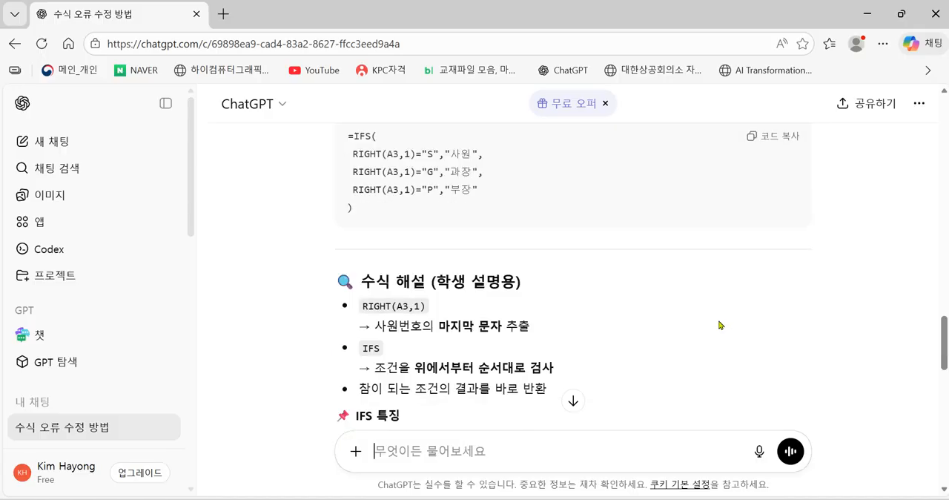
{"action": "scroll", "coordinate": [720, 324], "scroll_direction": "down", "scroll_amount": 3}
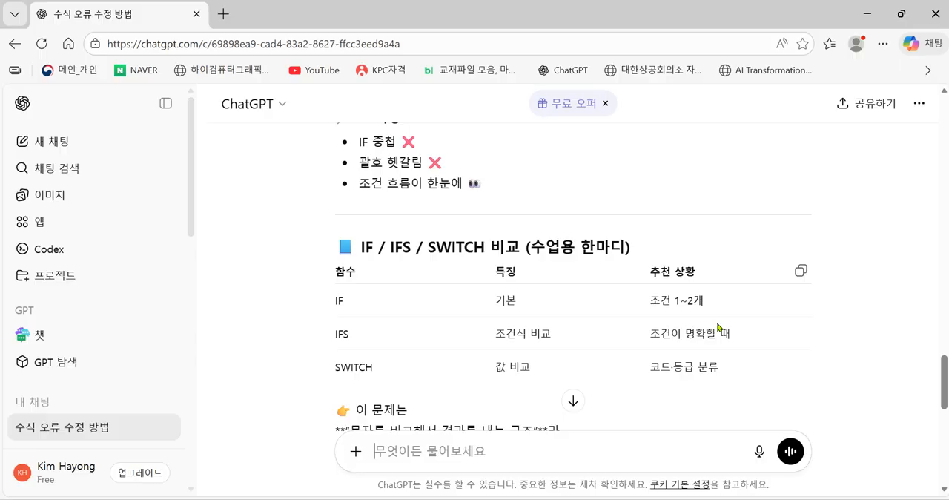
{"action": "scroll", "coordinate": [717, 328], "scroll_direction": "down", "scroll_amount": 3}
{"action": "scroll", "coordinate": [717, 328], "scroll_direction": "down", "scroll_amount": 5}
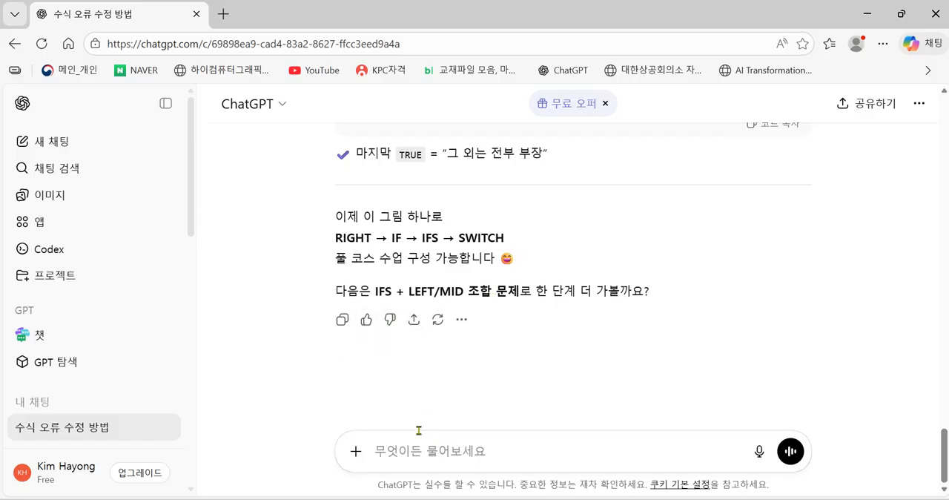
Write the follow-up prompt "그럼 이 수식을 SWITCH함수식으로 재구성해주세요" in the chat without sending it.
{"action": "type", "text": "그럼 이 수시식을 "}
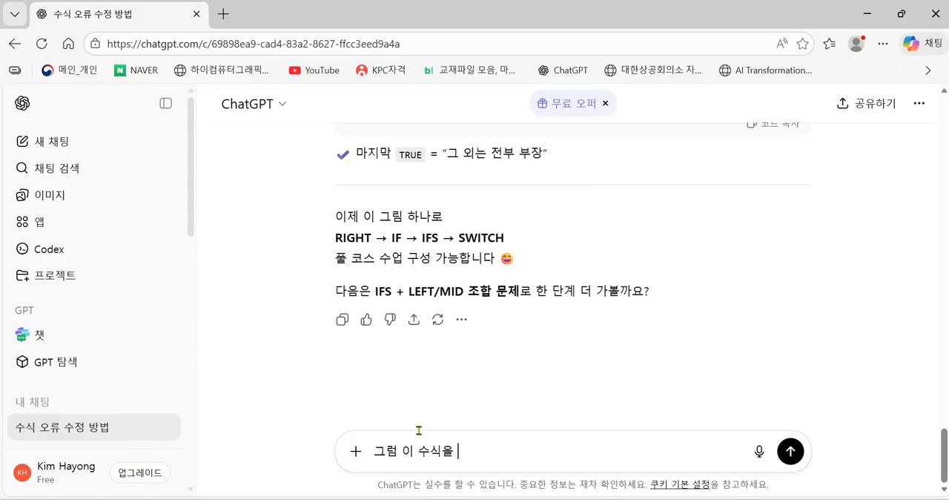
{"action": "type", "text": "SWITCH함수"}
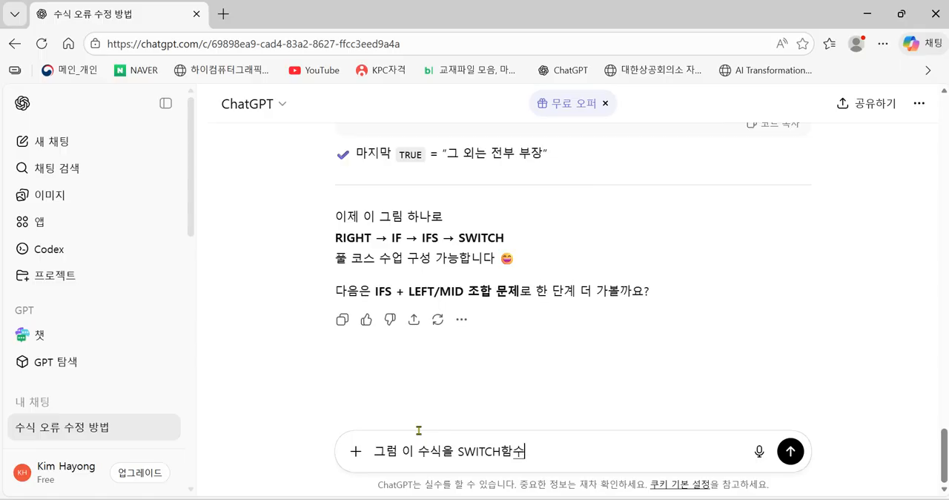
{"action": "type", "text": "식으로 재귓"}
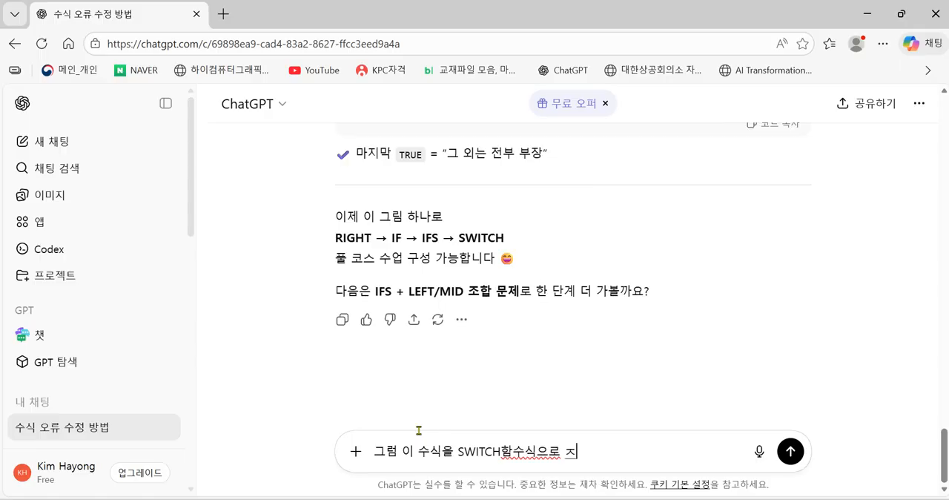
{"action": "type", "text": "성하고 시"}
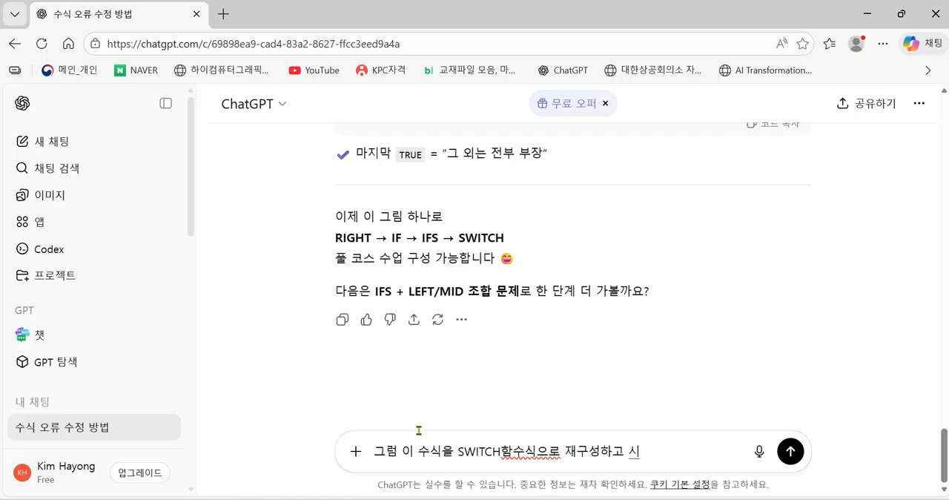
{"action": "type", "text": "ㅏ ㅍ"}
{"action": "key", "text": "BackSpace"}
{"action": "key", "text": "BackSpace"}
{"action": "key", "text": "BackSpace"}
{"action": "key", "text": "BackSpace"}
{"action": "key", "text": "BackSpace"}
{"action": "key", "text": "BackSpace"}
{"action": "key", "text": "BackSpace"}
{"action": "type", "text": "해주세요"}
Insert "좋아요 " at the start of the drafted prompt, submit it, and read the reply through to its end.
{"action": "left_click", "coordinate": [372, 451]}
{"action": "type", "text": "좋아요"}
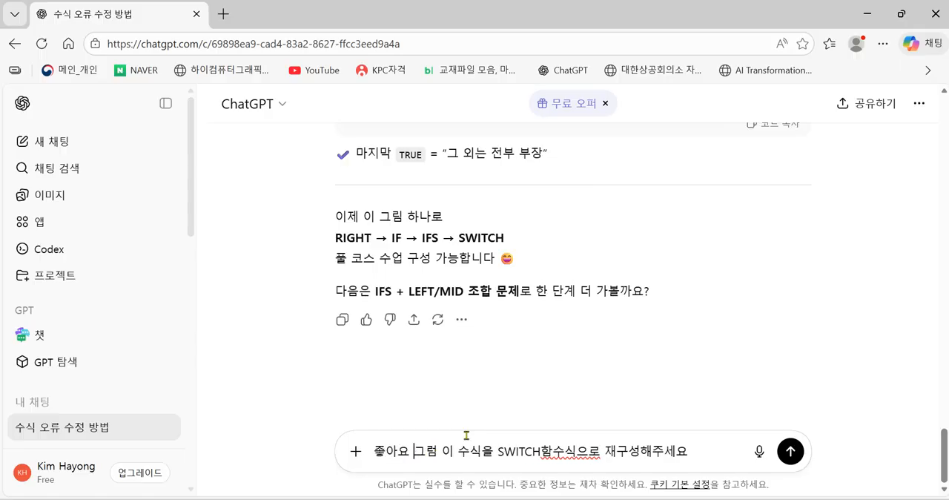
{"action": "left_click", "coordinate": [706, 456]}
{"action": "key", "text": "Return"}
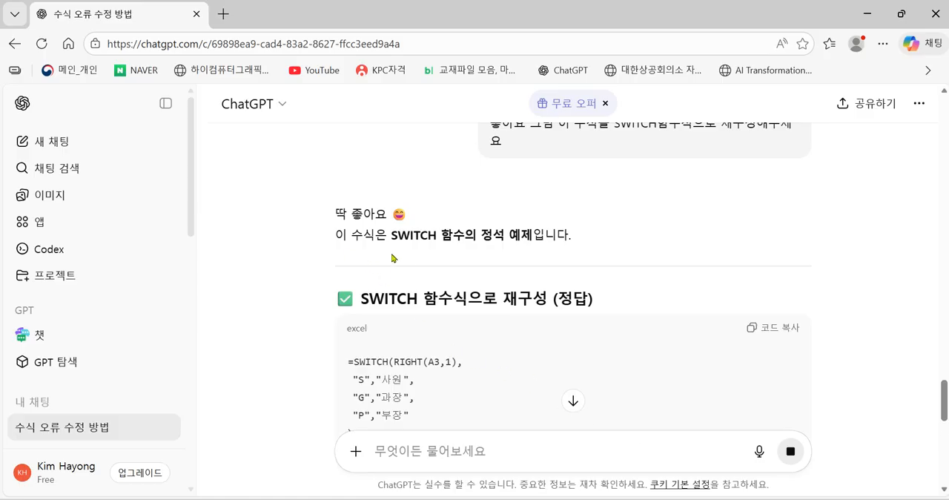
{"action": "scroll", "coordinate": [517, 274], "scroll_direction": "down", "scroll_amount": 2}
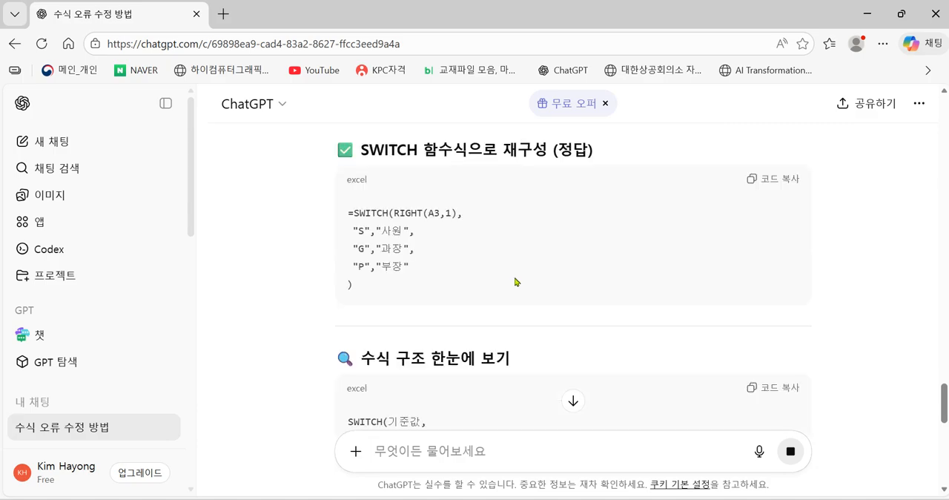
{"action": "scroll", "coordinate": [517, 282], "scroll_direction": "down", "scroll_amount": 2}
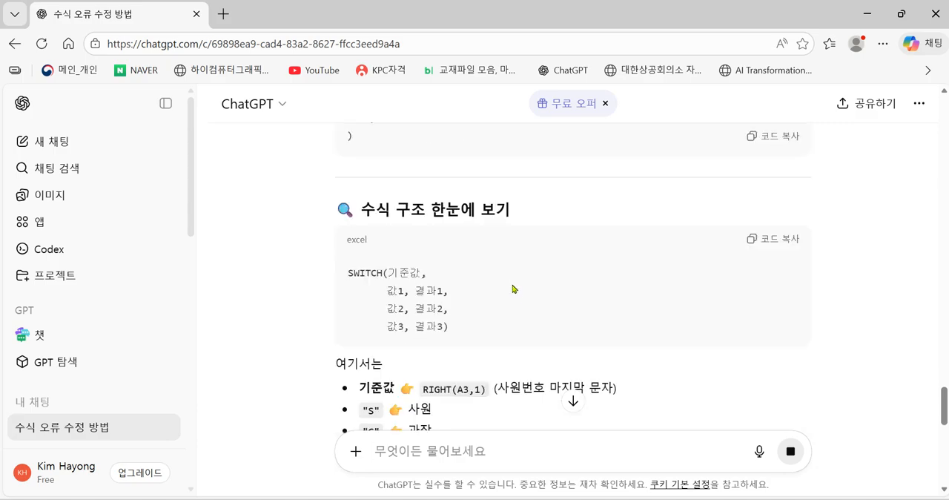
{"action": "scroll", "coordinate": [525, 301], "scroll_direction": "up", "scroll_amount": 2}
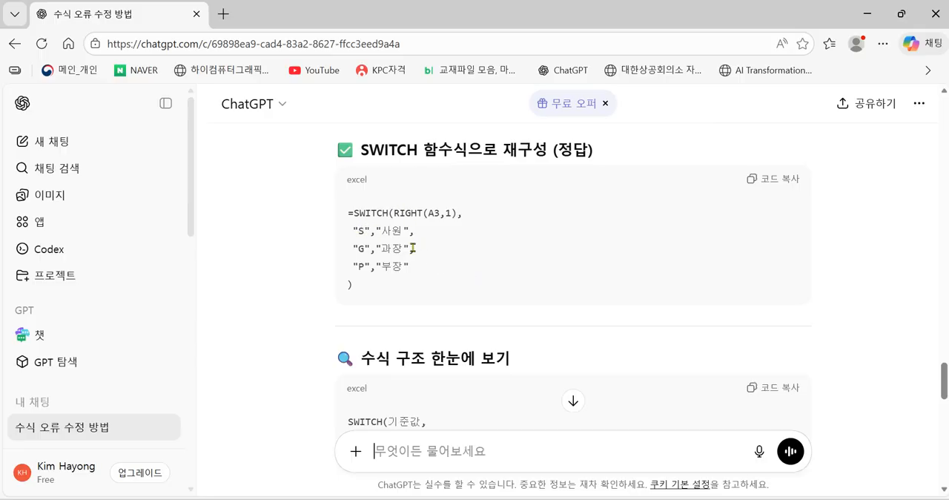
{"action": "scroll", "coordinate": [519, 430], "scroll_direction": "down", "scroll_amount": 10}
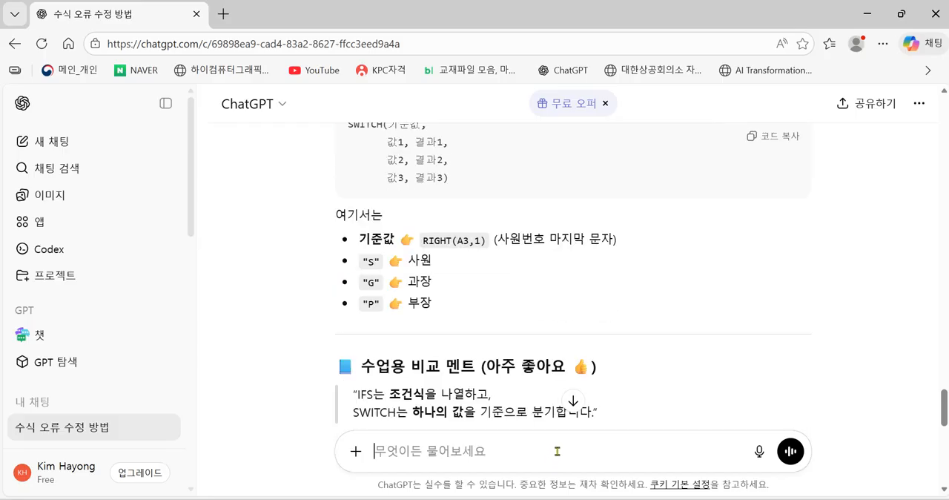
{"action": "scroll", "coordinate": [557, 462], "scroll_direction": "down", "scroll_amount": 3}
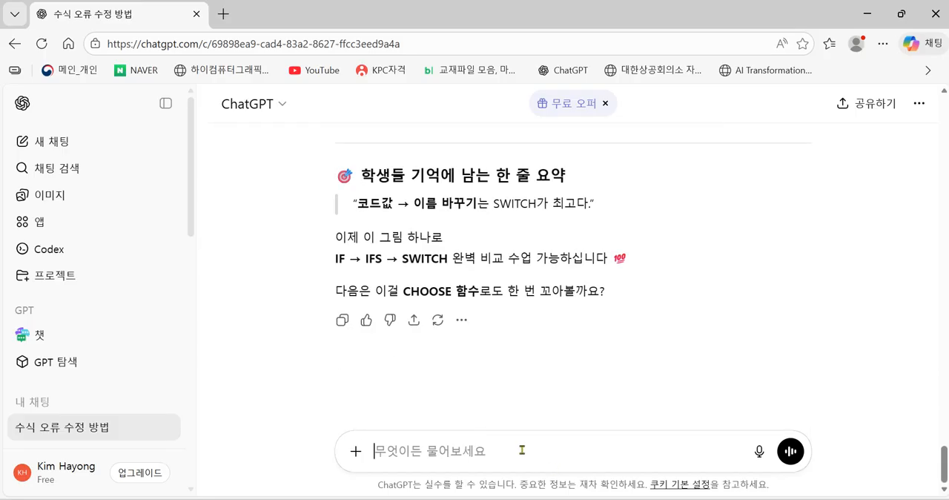
Send the follow-up "아 네 그렇군요 그런데 지금 만들어주신 SWITCH함수가 잘 이해가 안갑니다 좀더 자세한 설명 부탁드립니다".
{"action": "type", "text": "아 네 그레"}
{"action": "type", "text": "군여"}
{"action": "key", "text": "BackSpace"}
{"action": "type", "text": "요 그런데"}
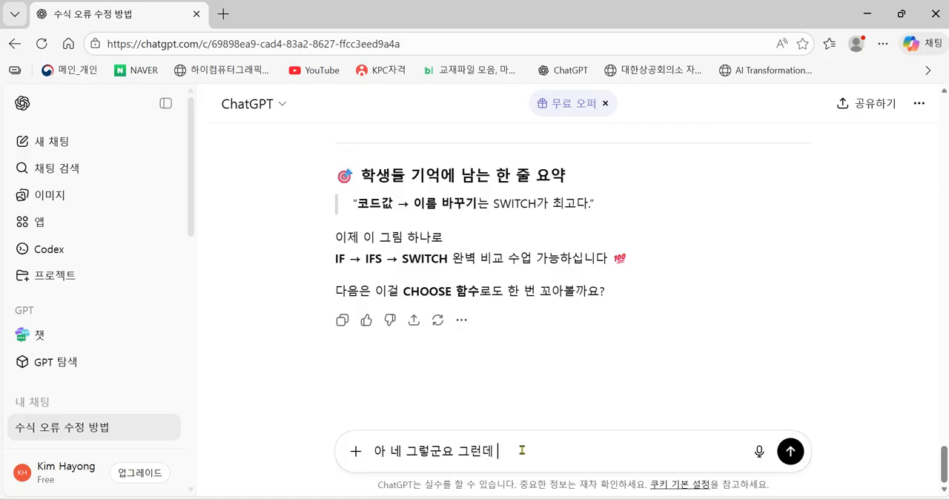
{"action": "type", "text": " 지금 만들ㅇㅓ주신 s"}
{"action": "key", "text": "BackSpace"}
{"action": "type", "text": "SWI"}
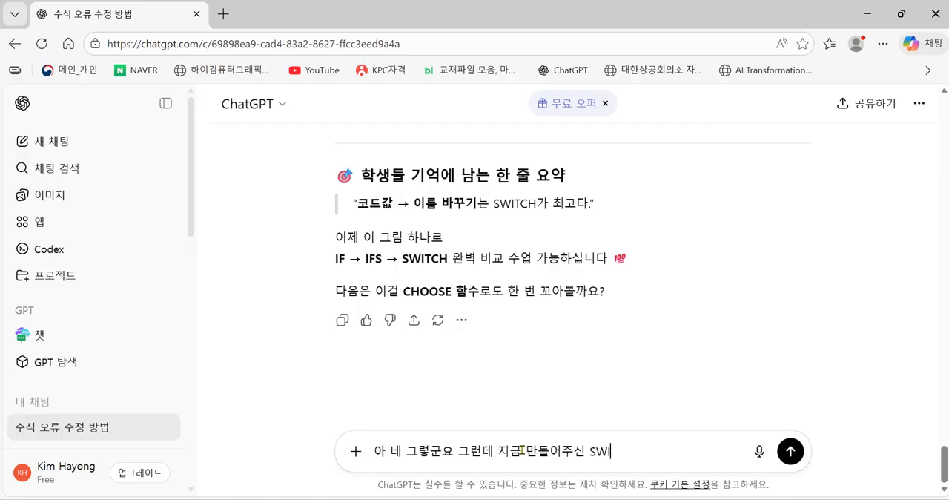
{"action": "type", "text": "TCH히함수가 잘"}
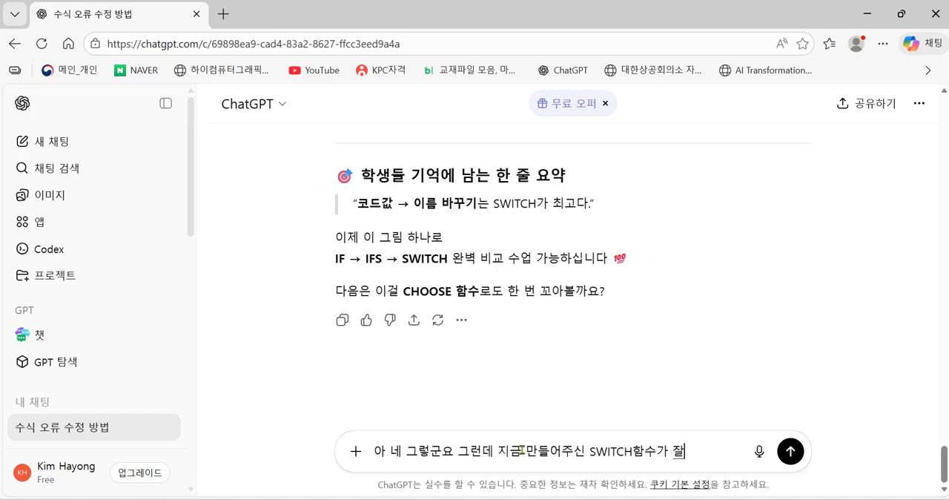
{"action": "type", "text": " 이해가 ㅇ"}
{"action": "type", "text": "안갑니다"}
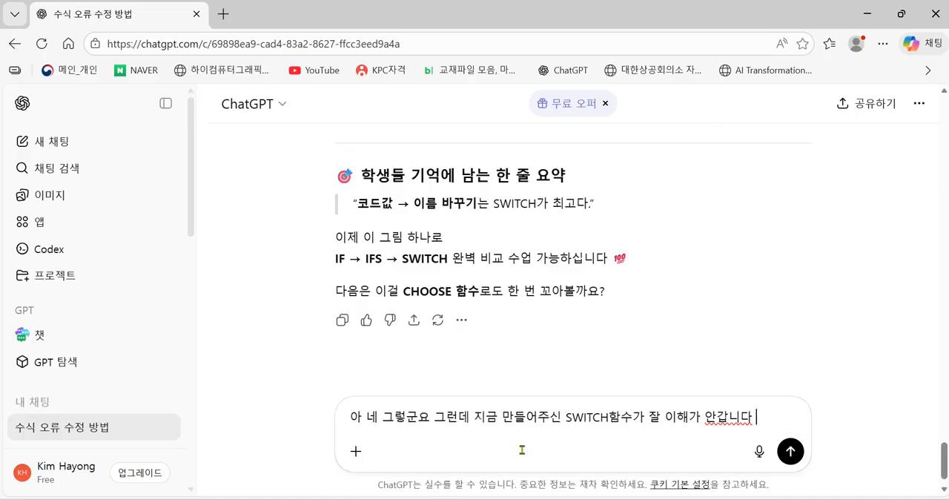
{"action": "type", "text": " 좀더 자세"}
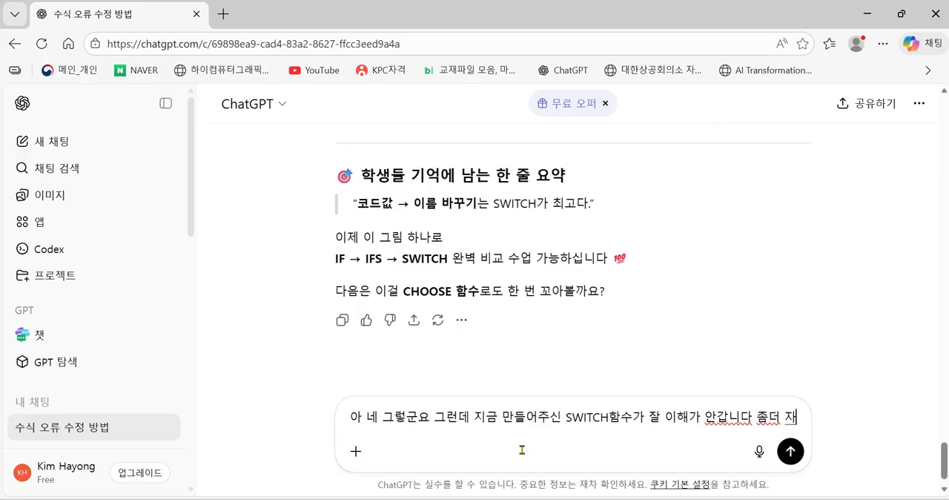
{"action": "type", "text": "한 설명 "}
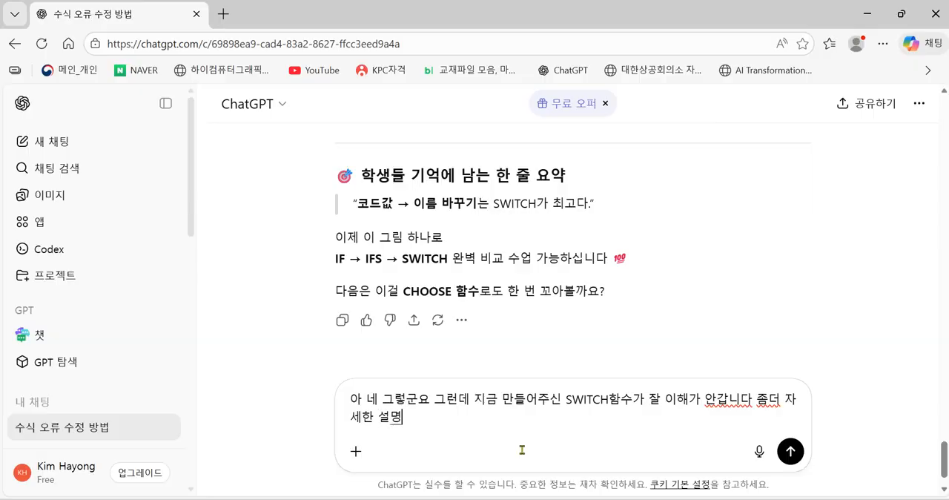
{"action": "type", "text": "부탁드"}
{"action": "type", "text": "ㄹ비니"}
{"action": "key", "text": "BackSpace"}
{"action": "key", "text": "BackSpace"}
{"action": "key", "text": "BackSpace"}
{"action": "key", "text": "BackSpace"}
{"action": "type", "text": "드리ㅂ니다"}
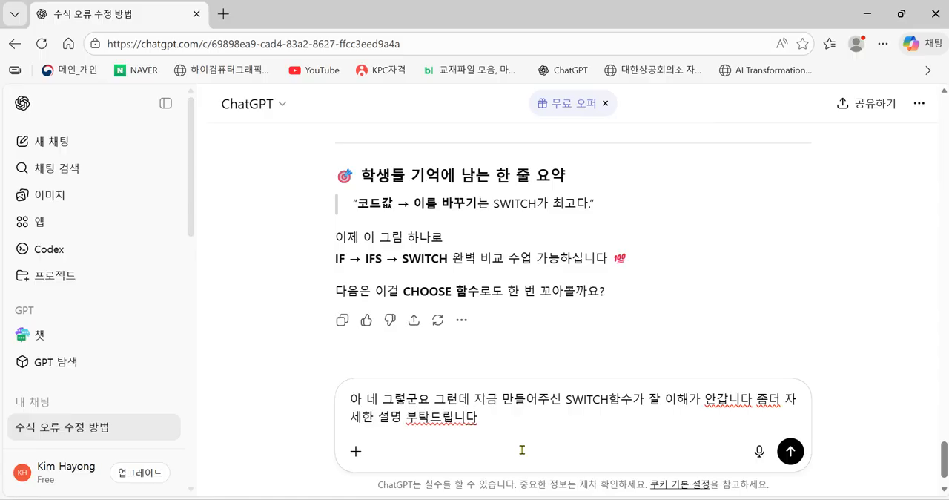
{"action": "key", "text": "Return"}
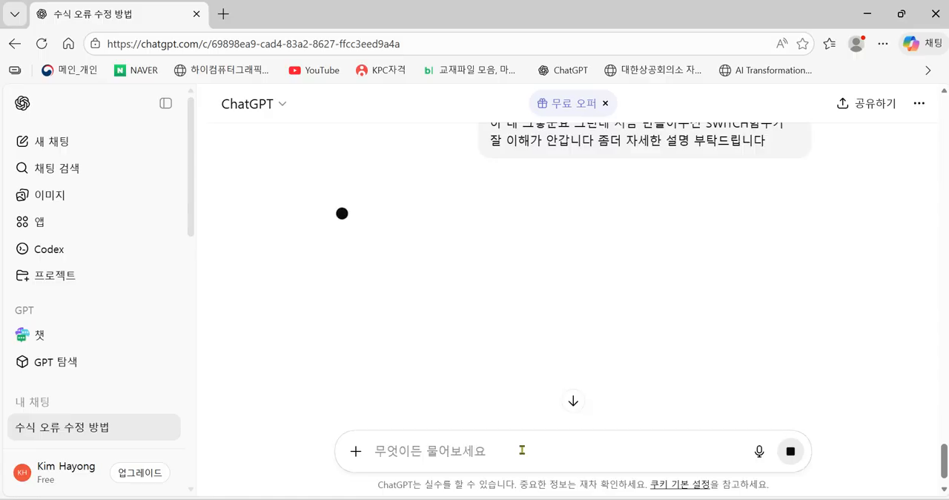